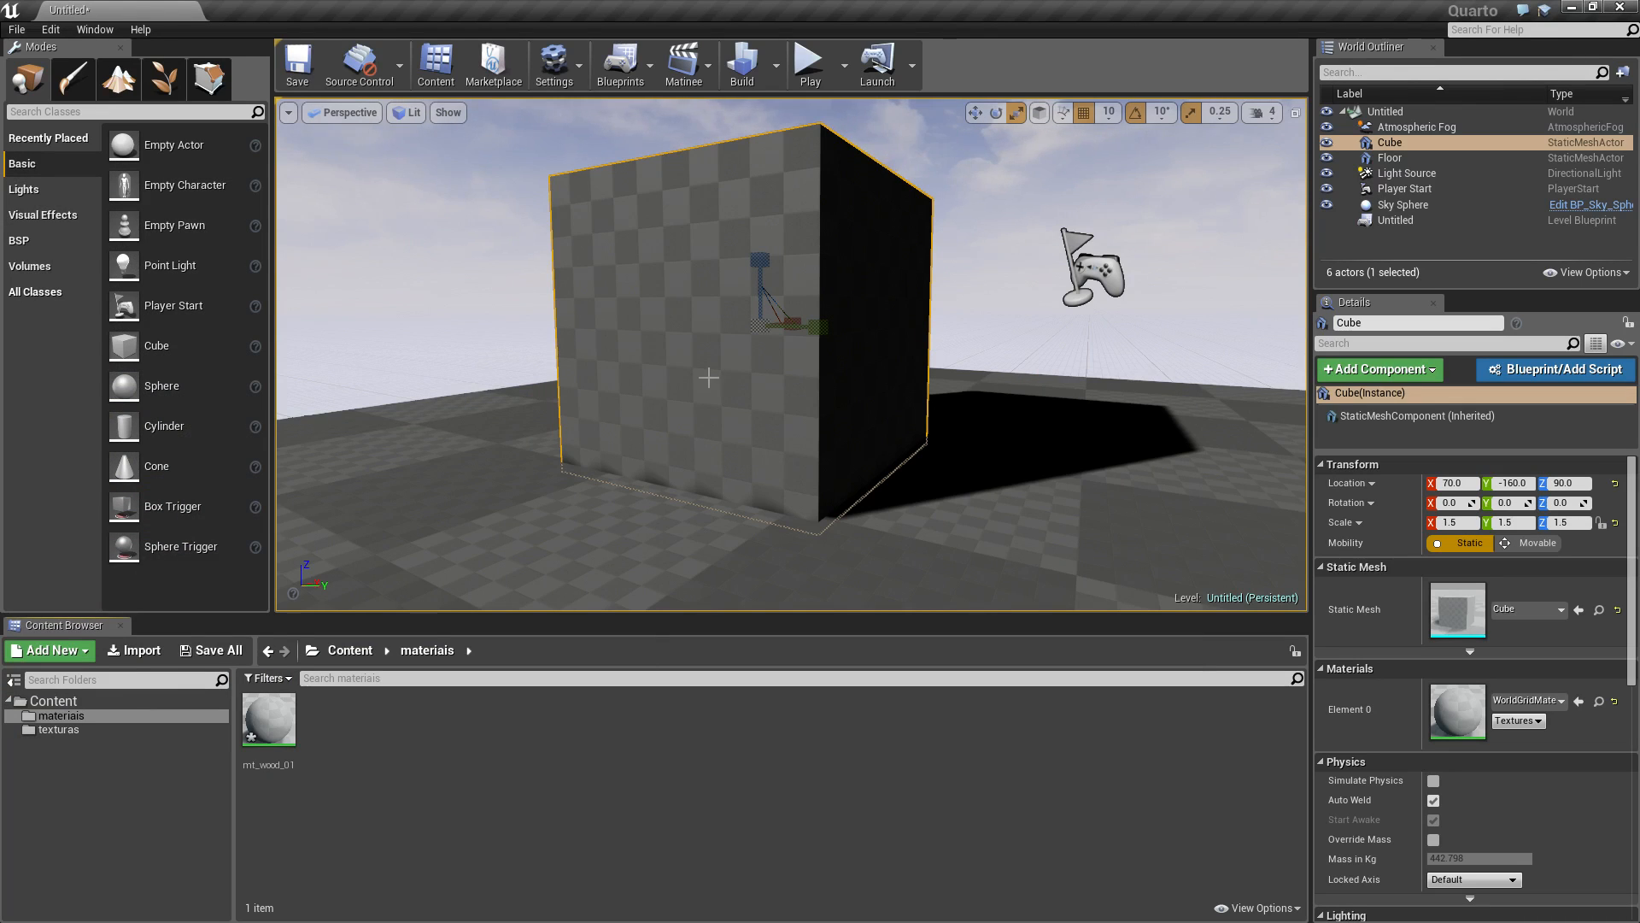
# Delete the existing mt_wood_01 material from the materiais folder.
pyautogui.click(282, 735)
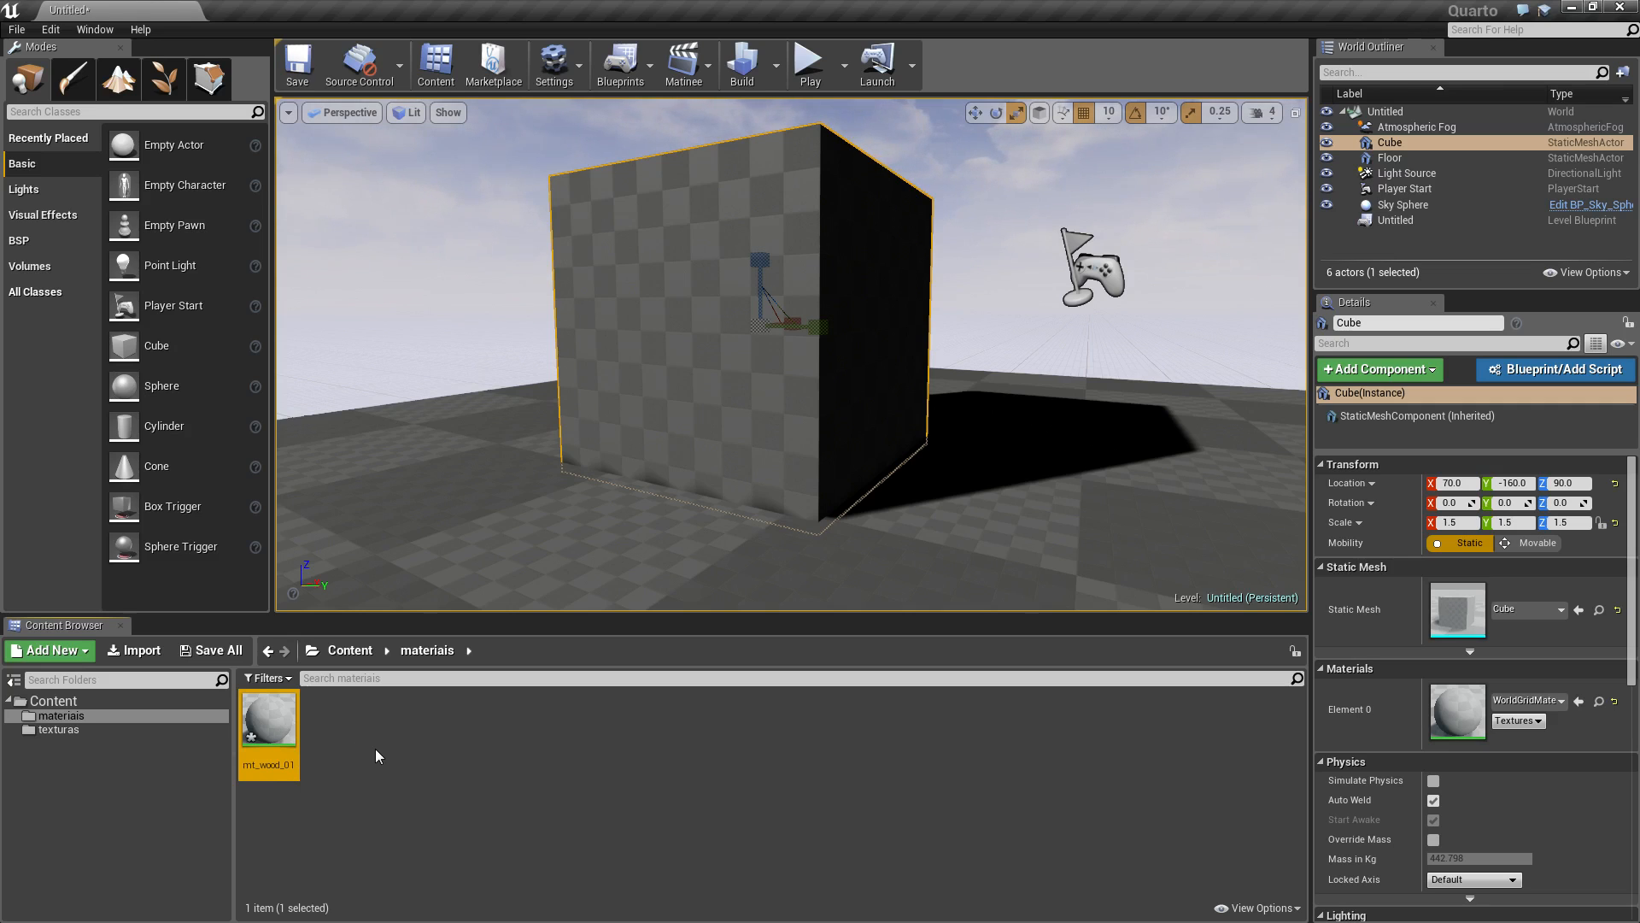
pyautogui.click(370, 757)
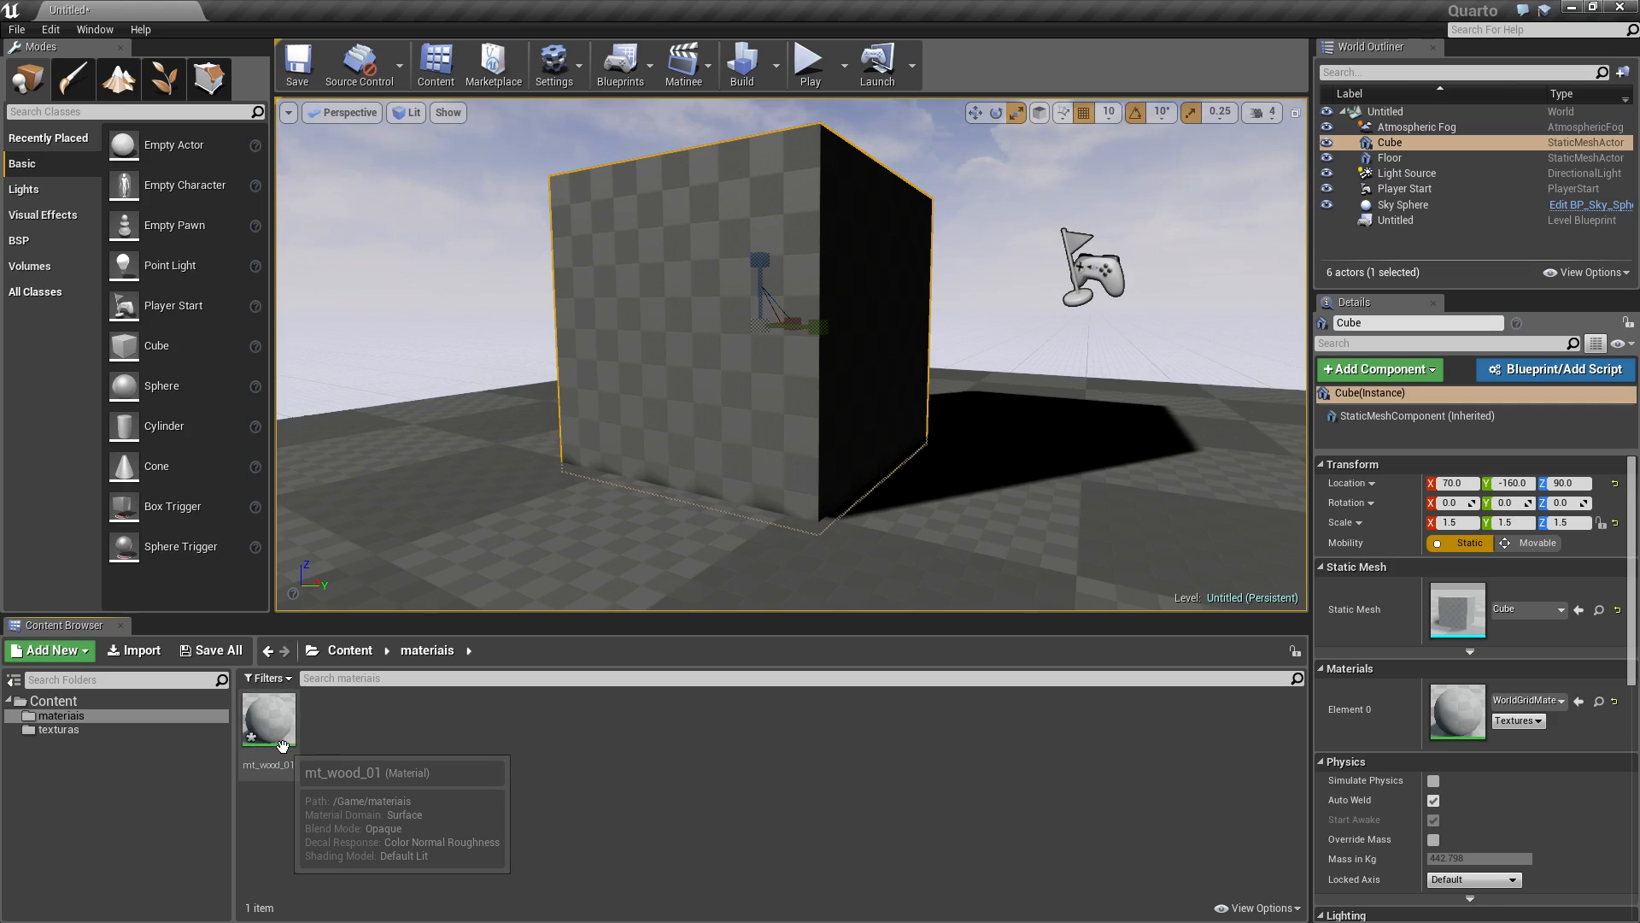
pyautogui.click(282, 743)
pyautogui.click(391, 735)
pyautogui.click(282, 720)
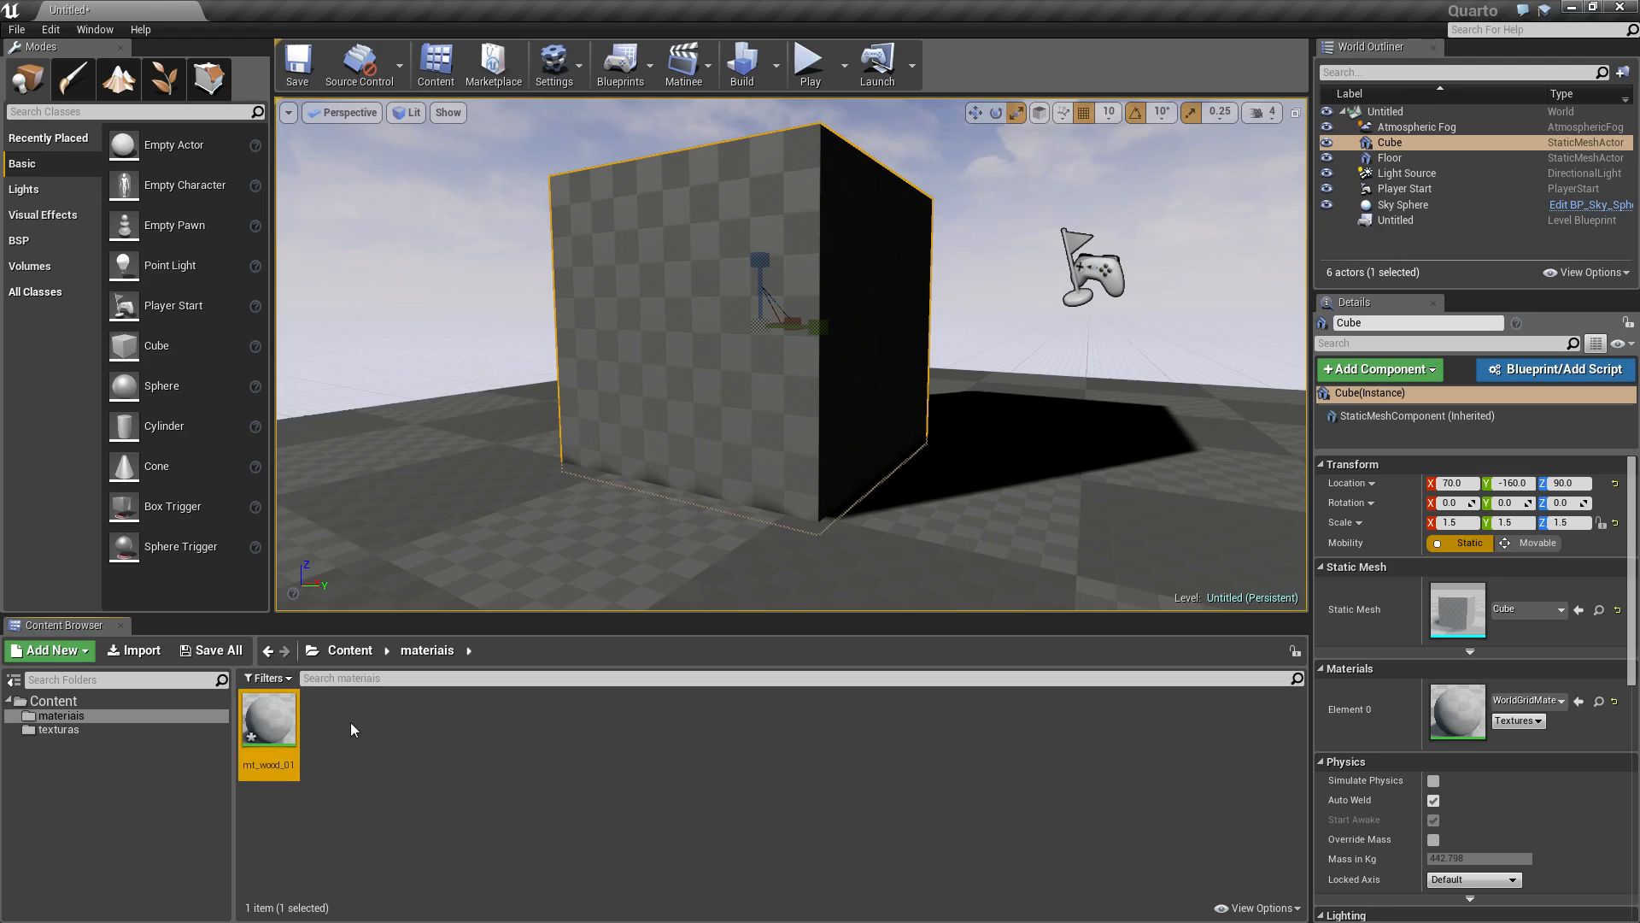
pyautogui.press('Delete')
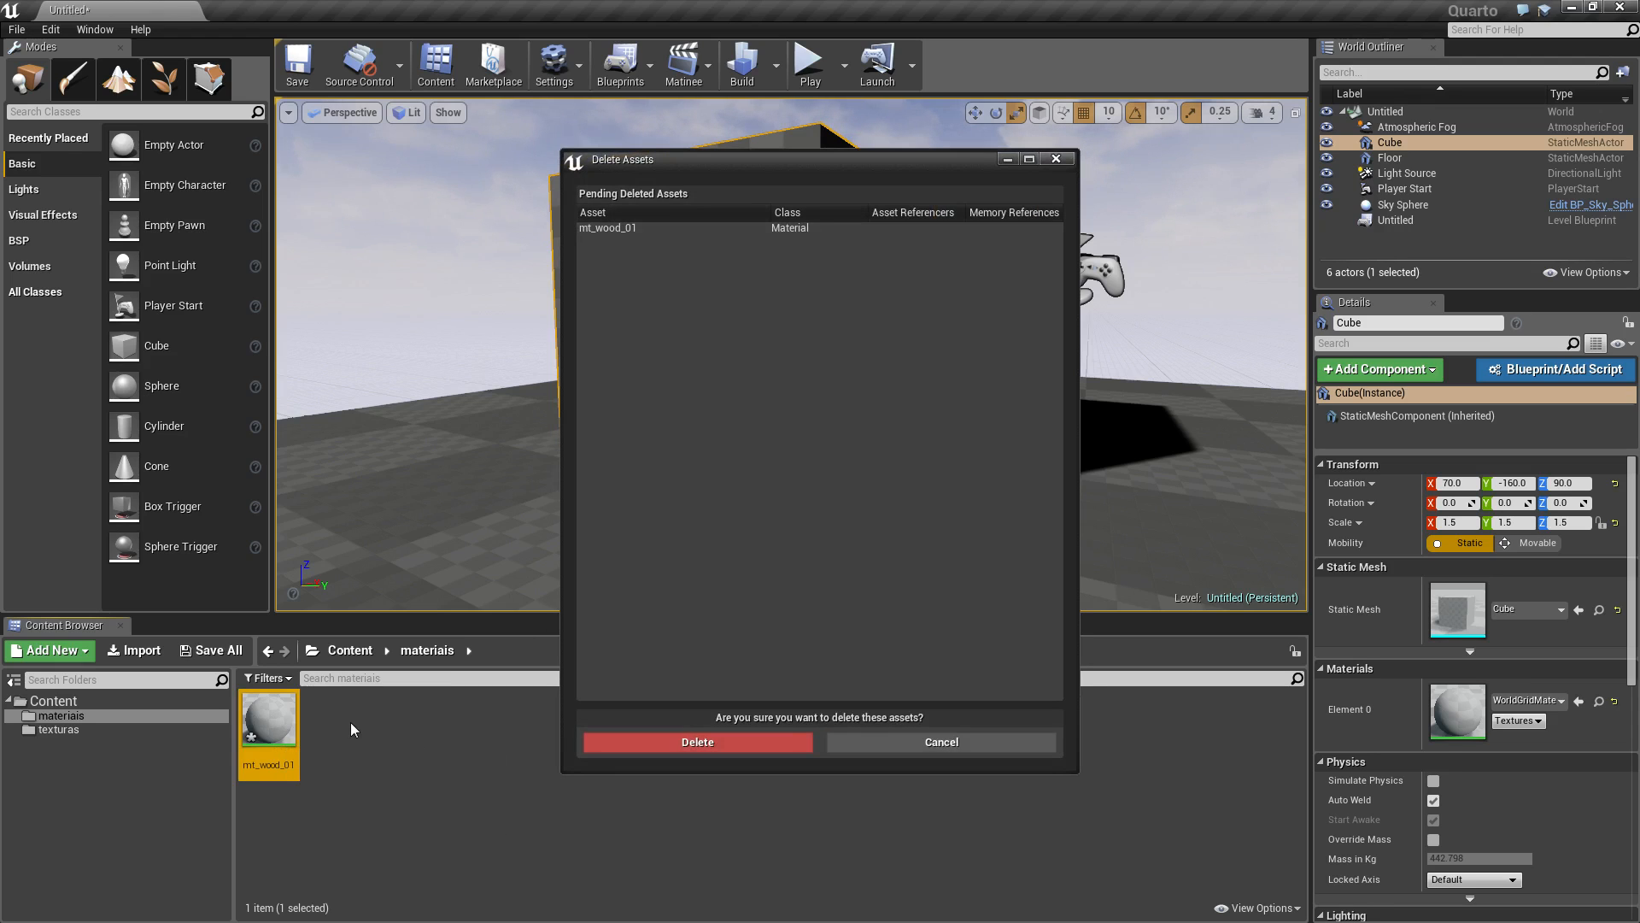
pyautogui.click(686, 748)
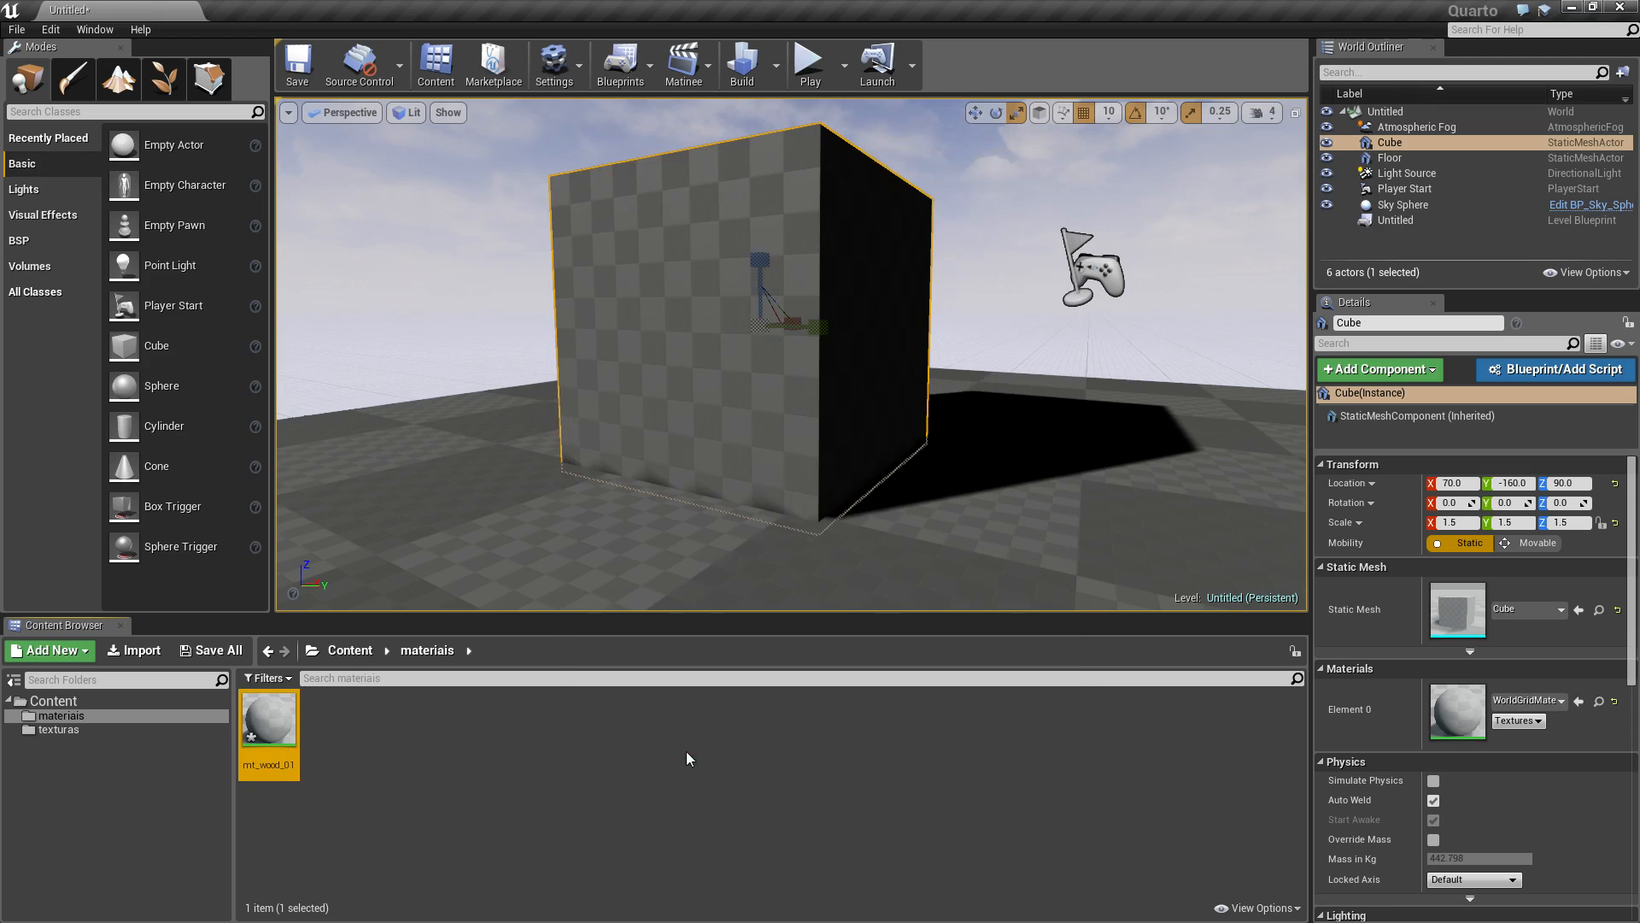
# Create a new material named mt_wood_01 in the materiais folder.
pyautogui.click(59, 718)
pyautogui.click(59, 730)
pyautogui.click(72, 717)
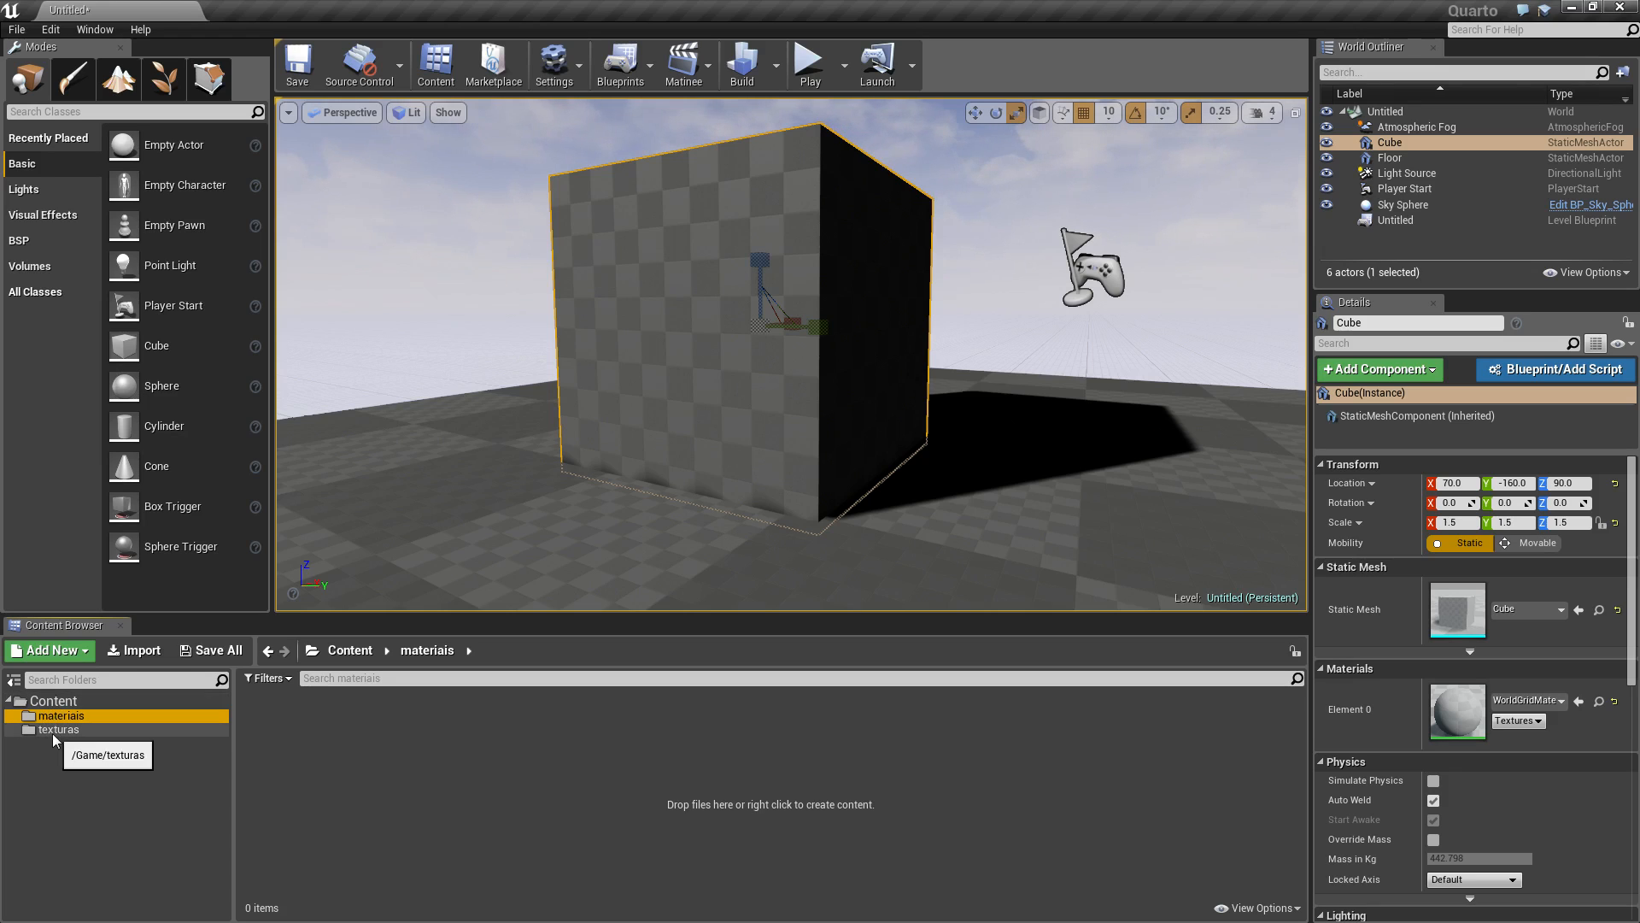
pyautogui.click(85, 656)
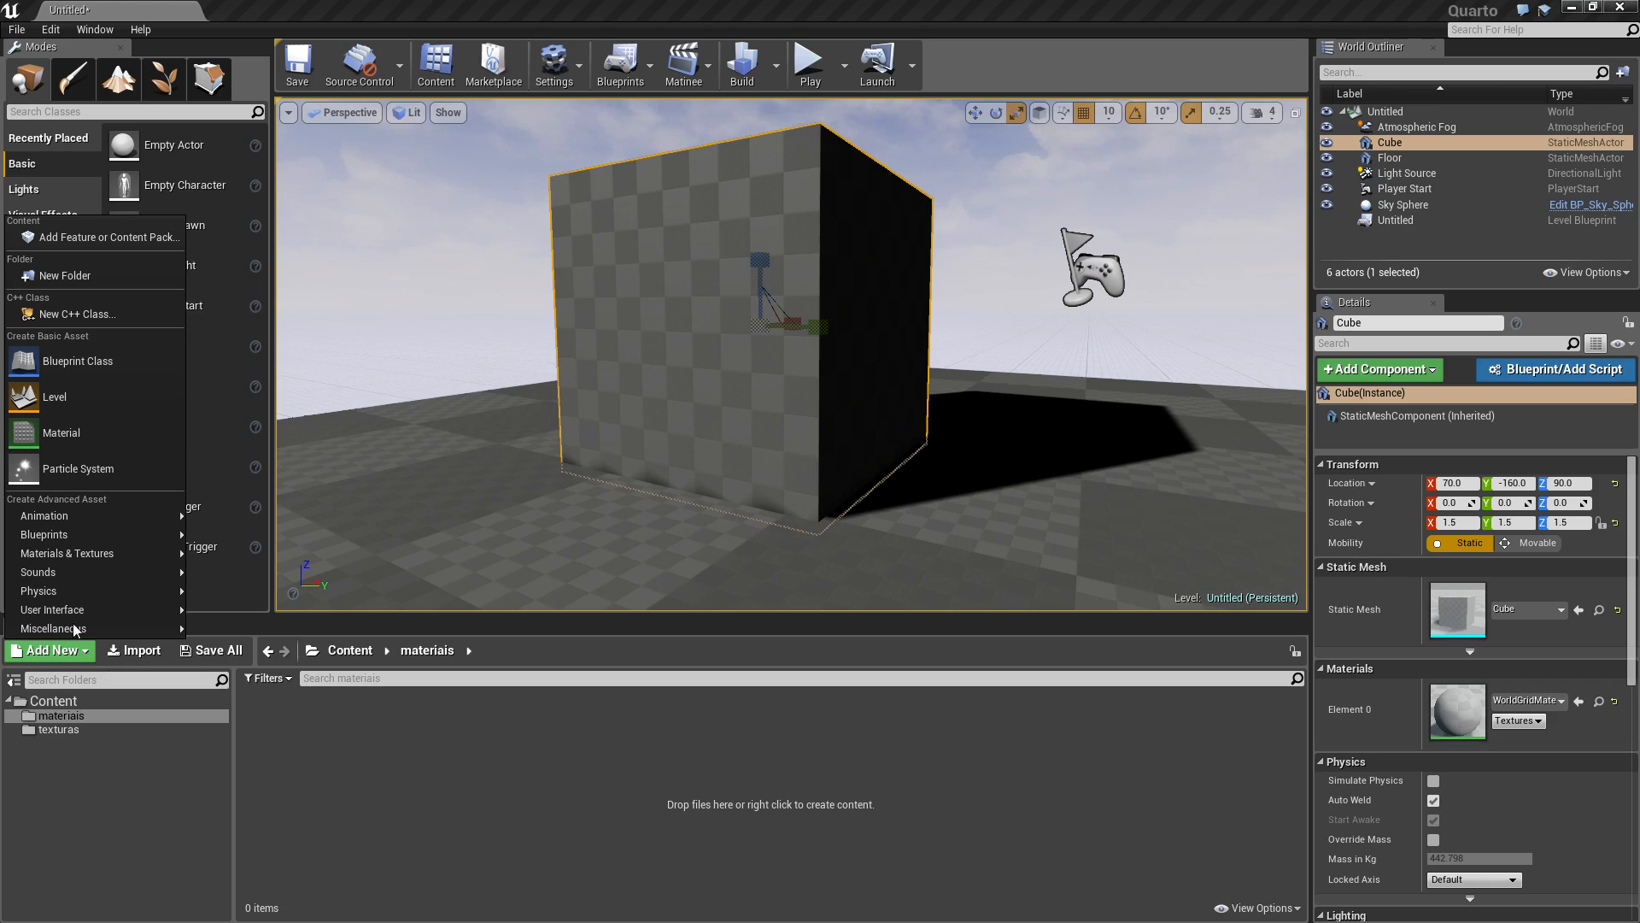
pyautogui.click(53, 433)
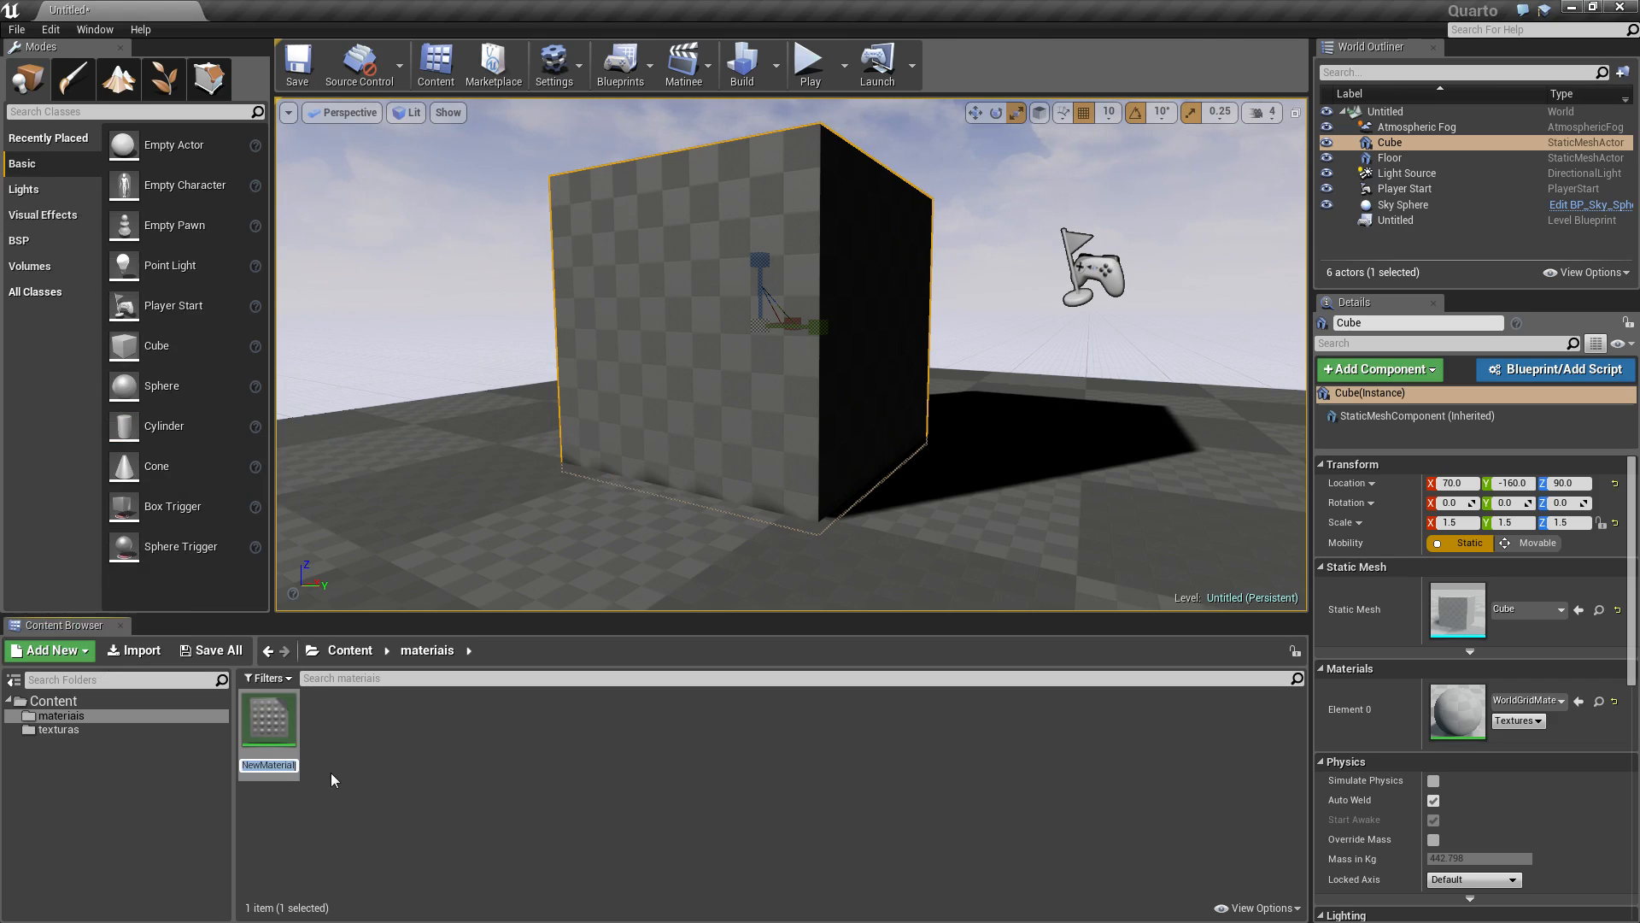
pyautogui.write('m')
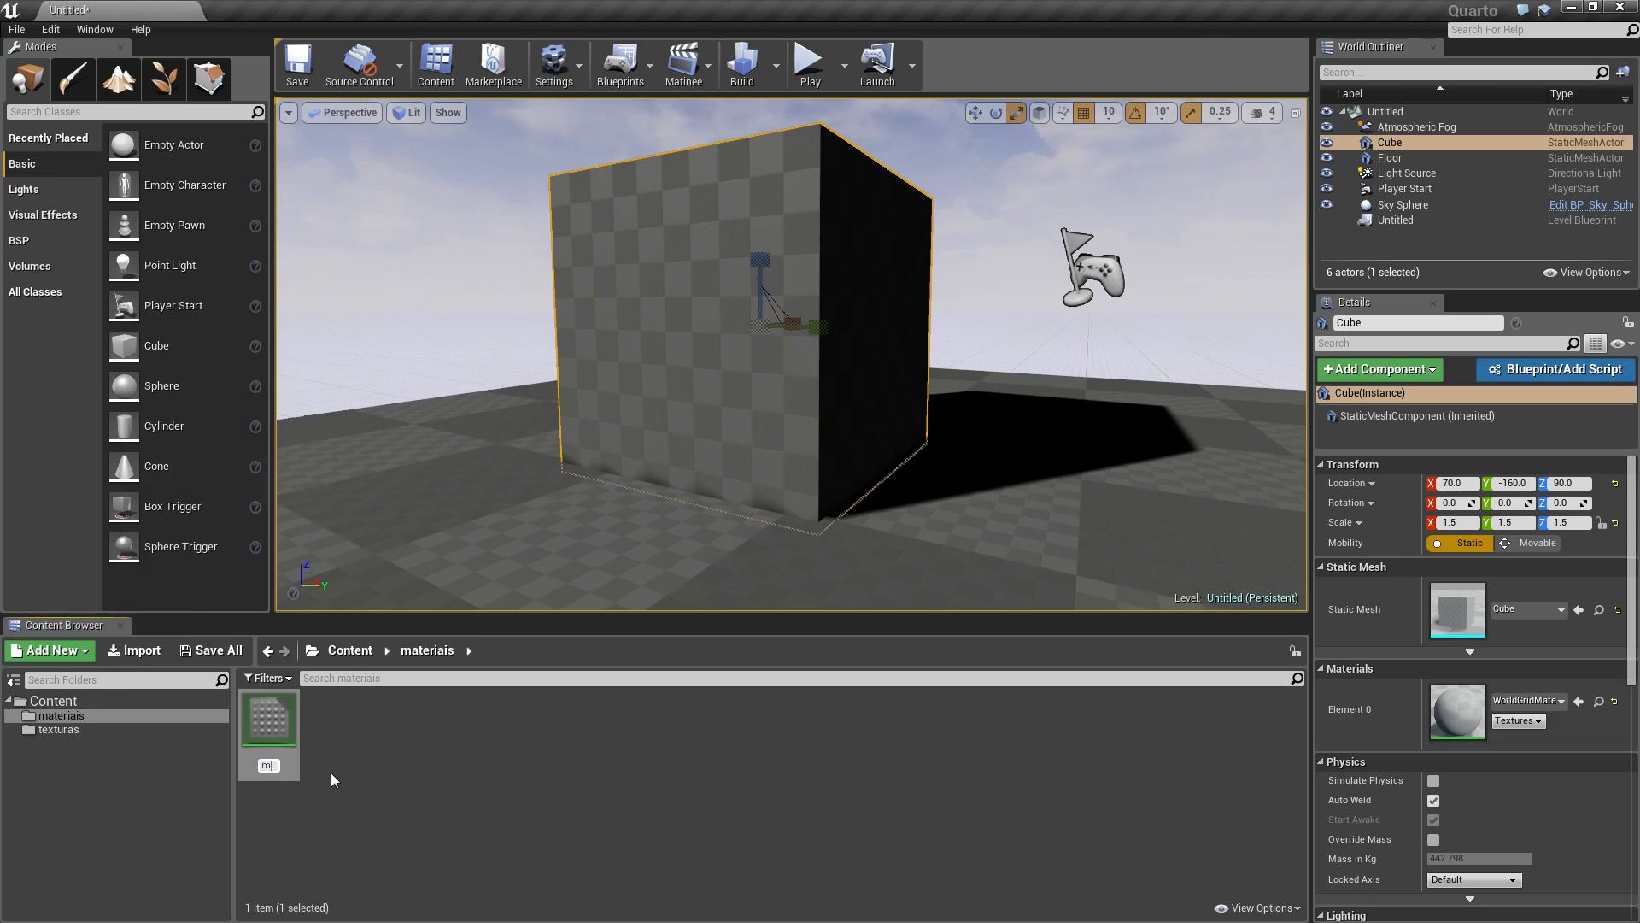
pyautogui.write('t_wood_01')
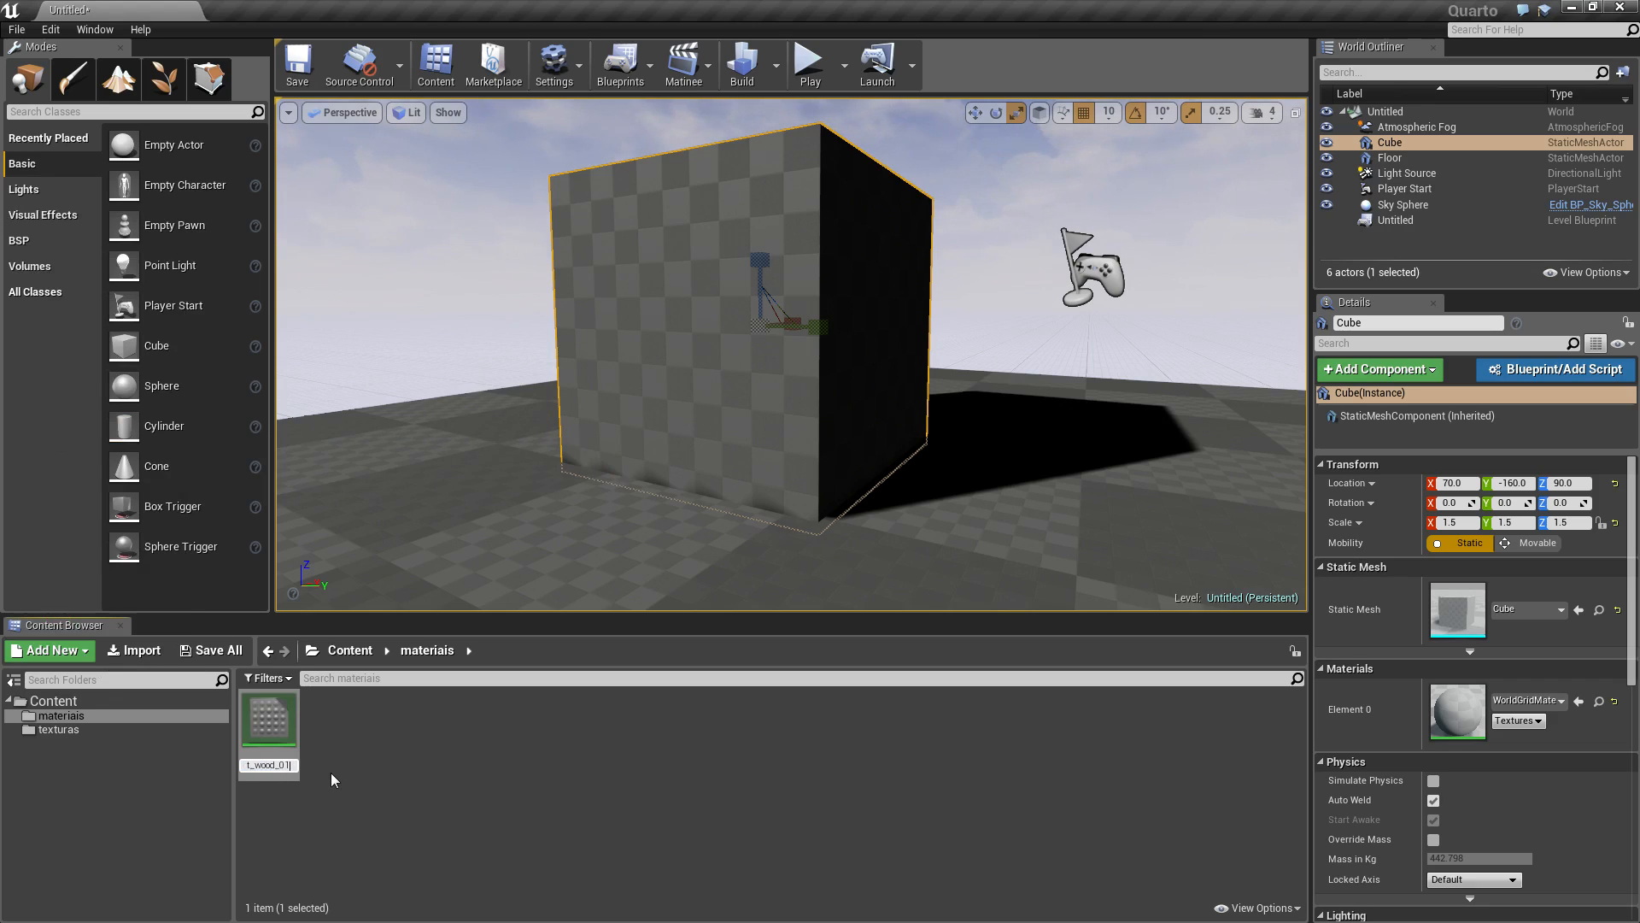
pyautogui.press('Return')
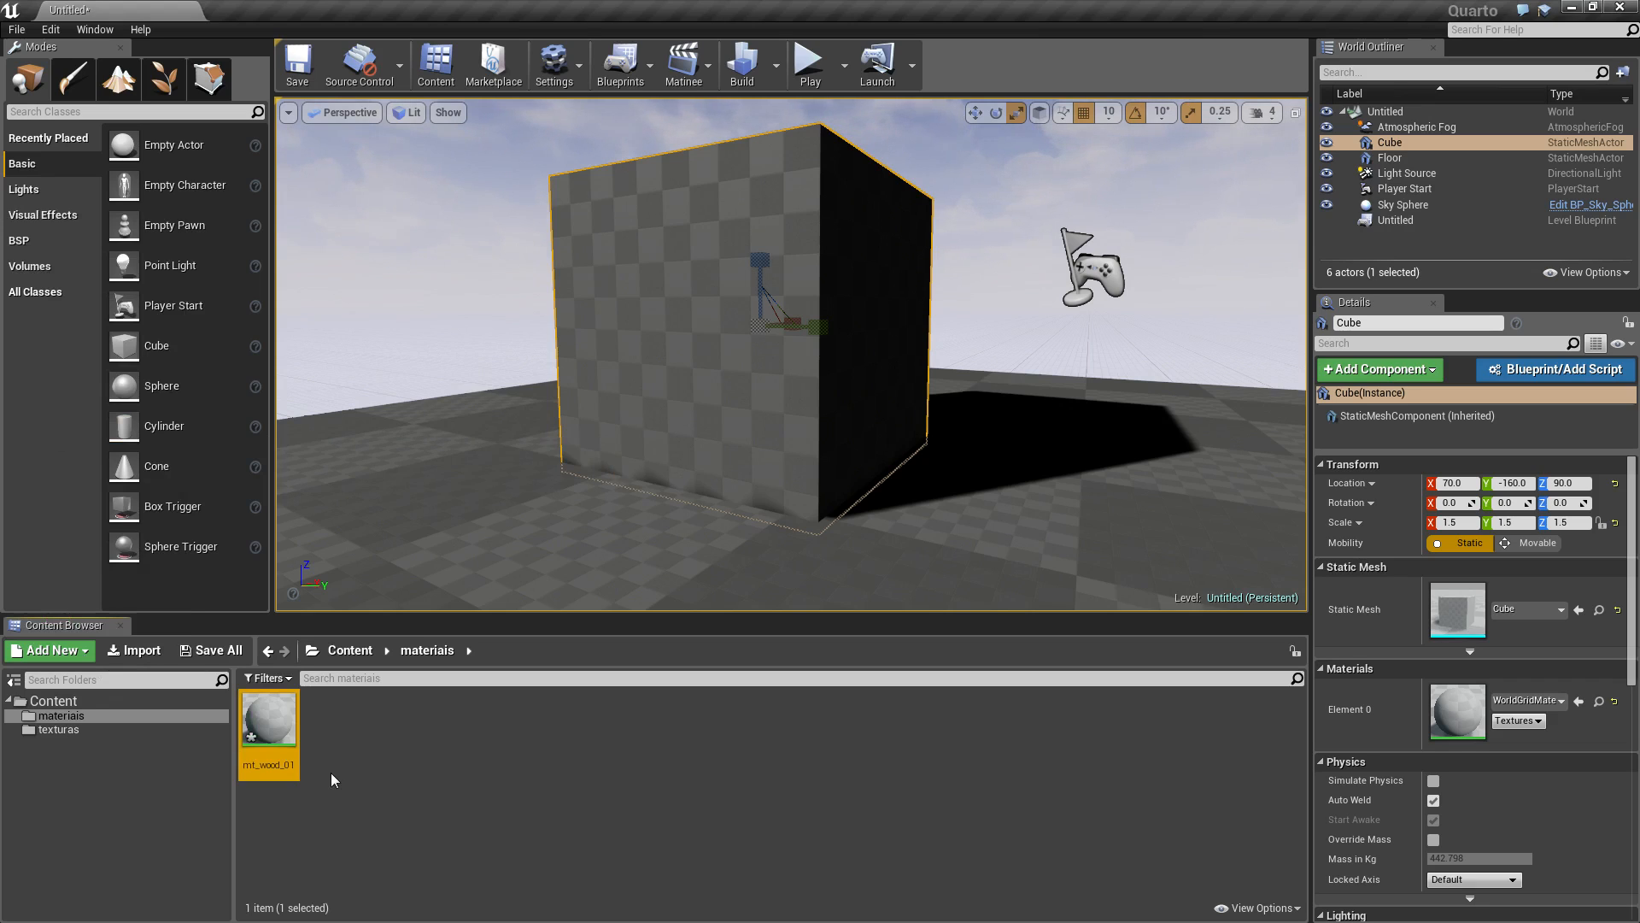
pyautogui.click(372, 749)
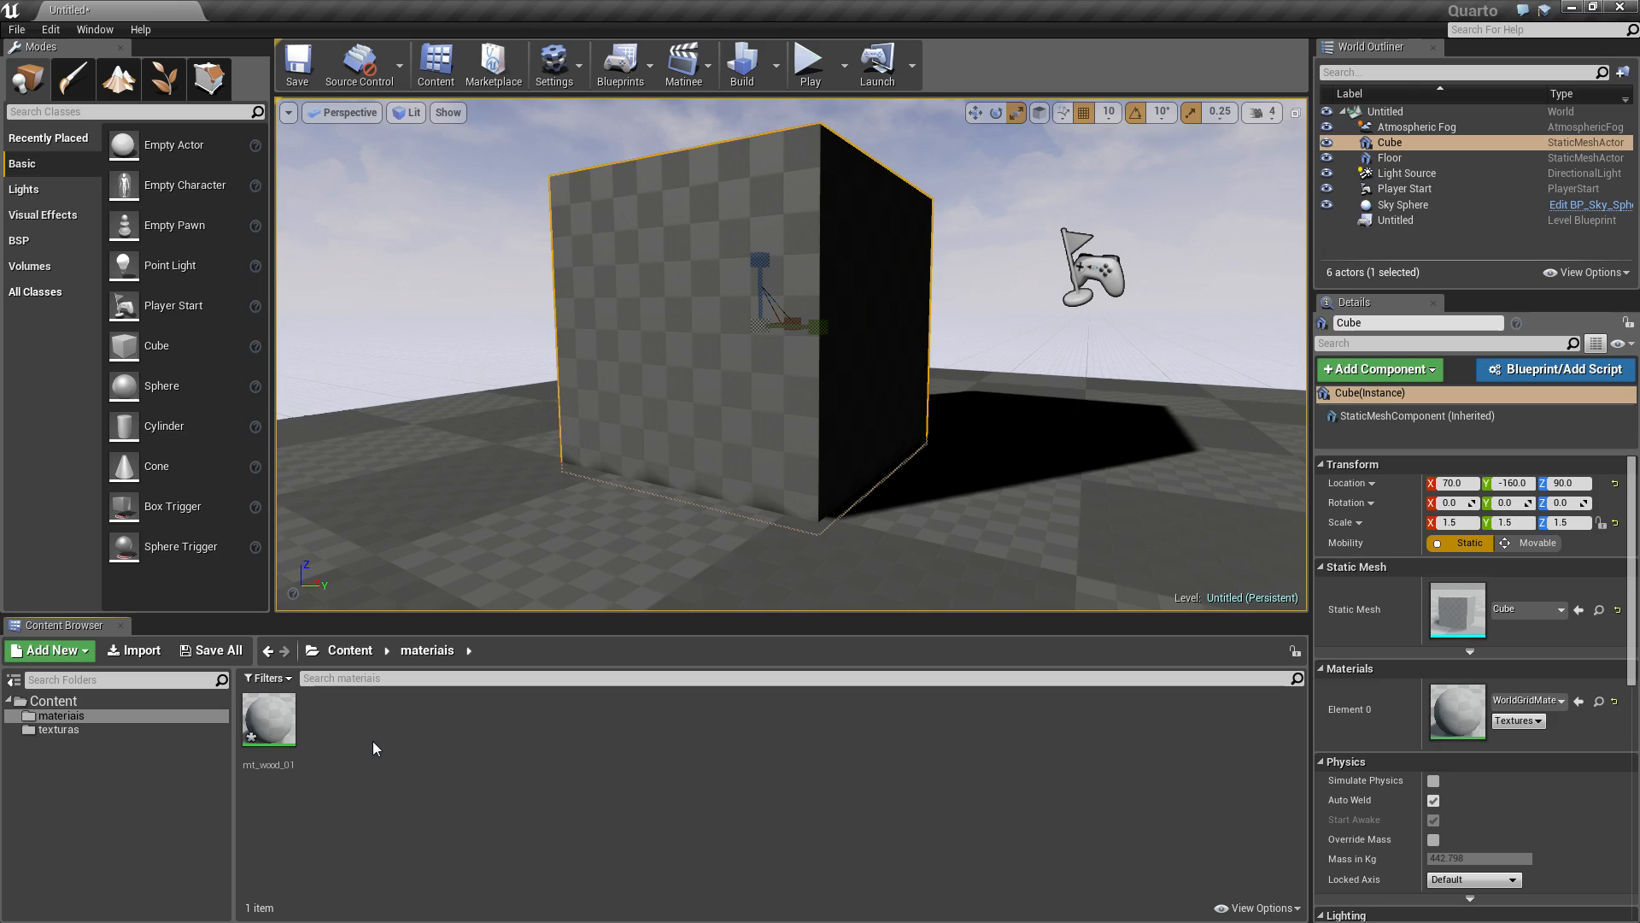
# Open mt_wood_01 in a maximized Material Editor and move its main node to free graph space beside its inputs.
pyautogui.doubleClick(258, 719)
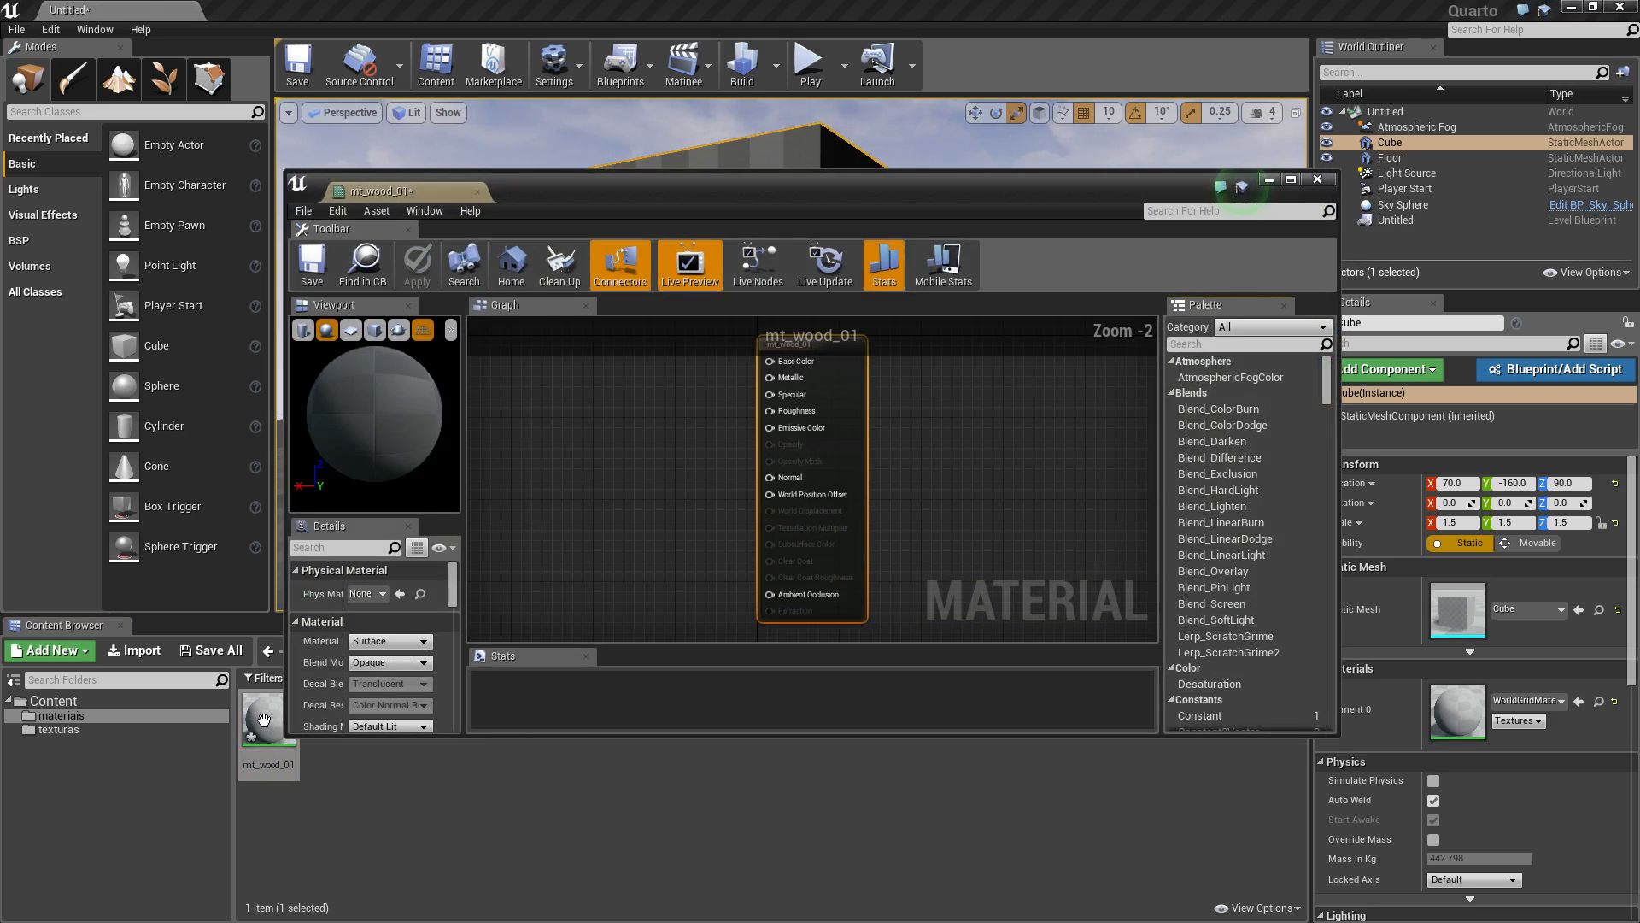
pyautogui.doubleClick(839, 187)
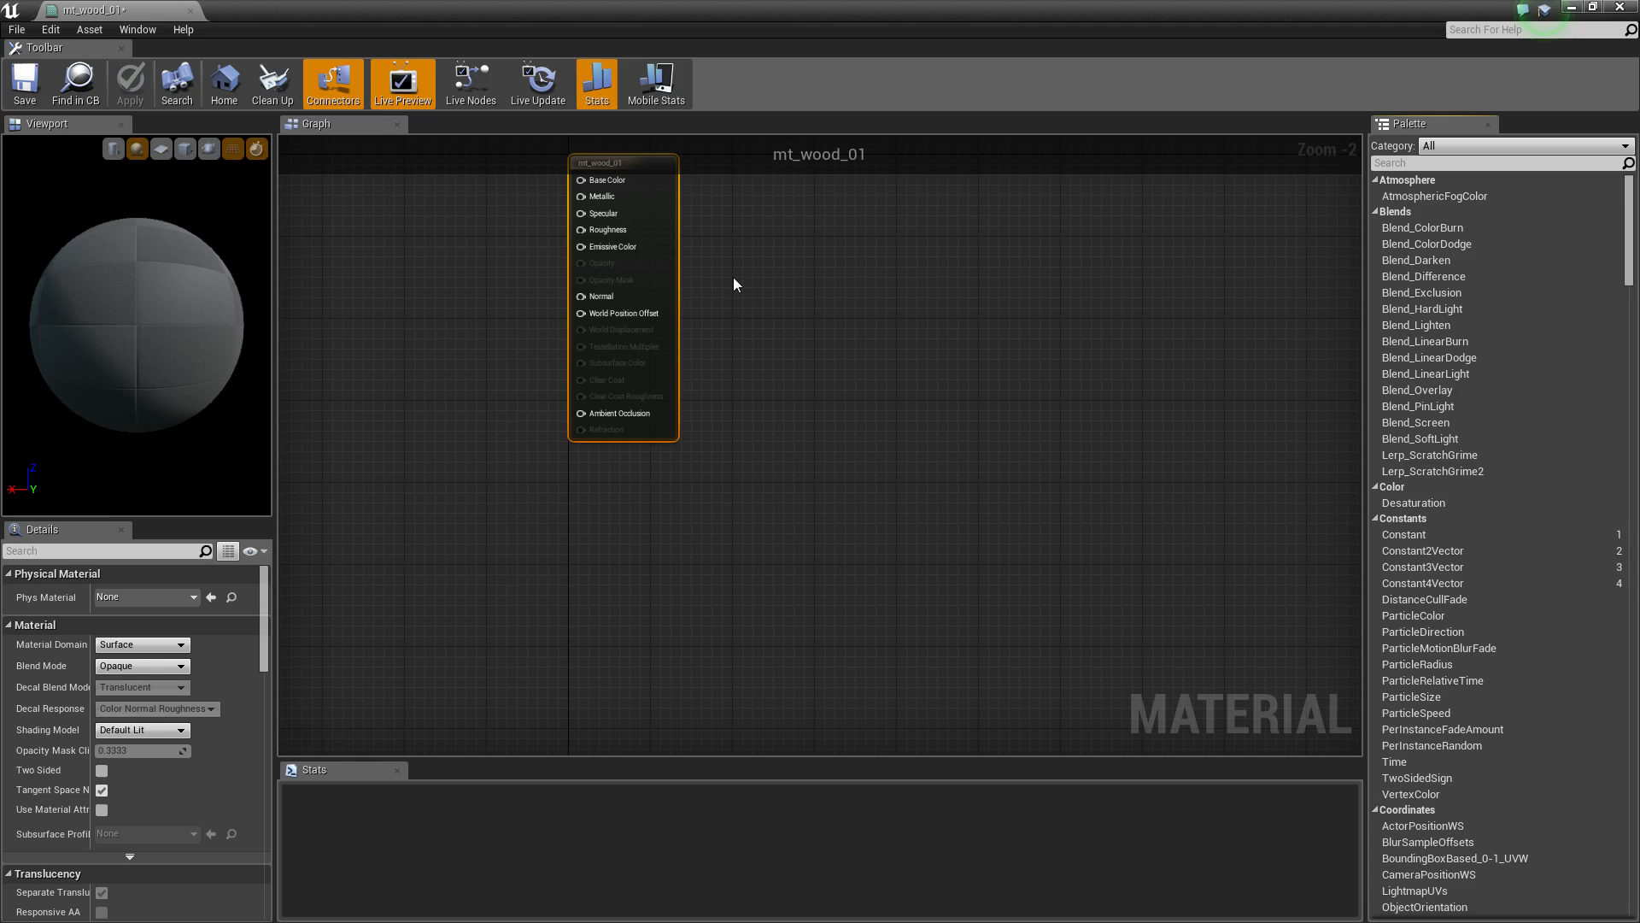
pyautogui.moveTo(637, 162); pyautogui.dragTo(843, 296)
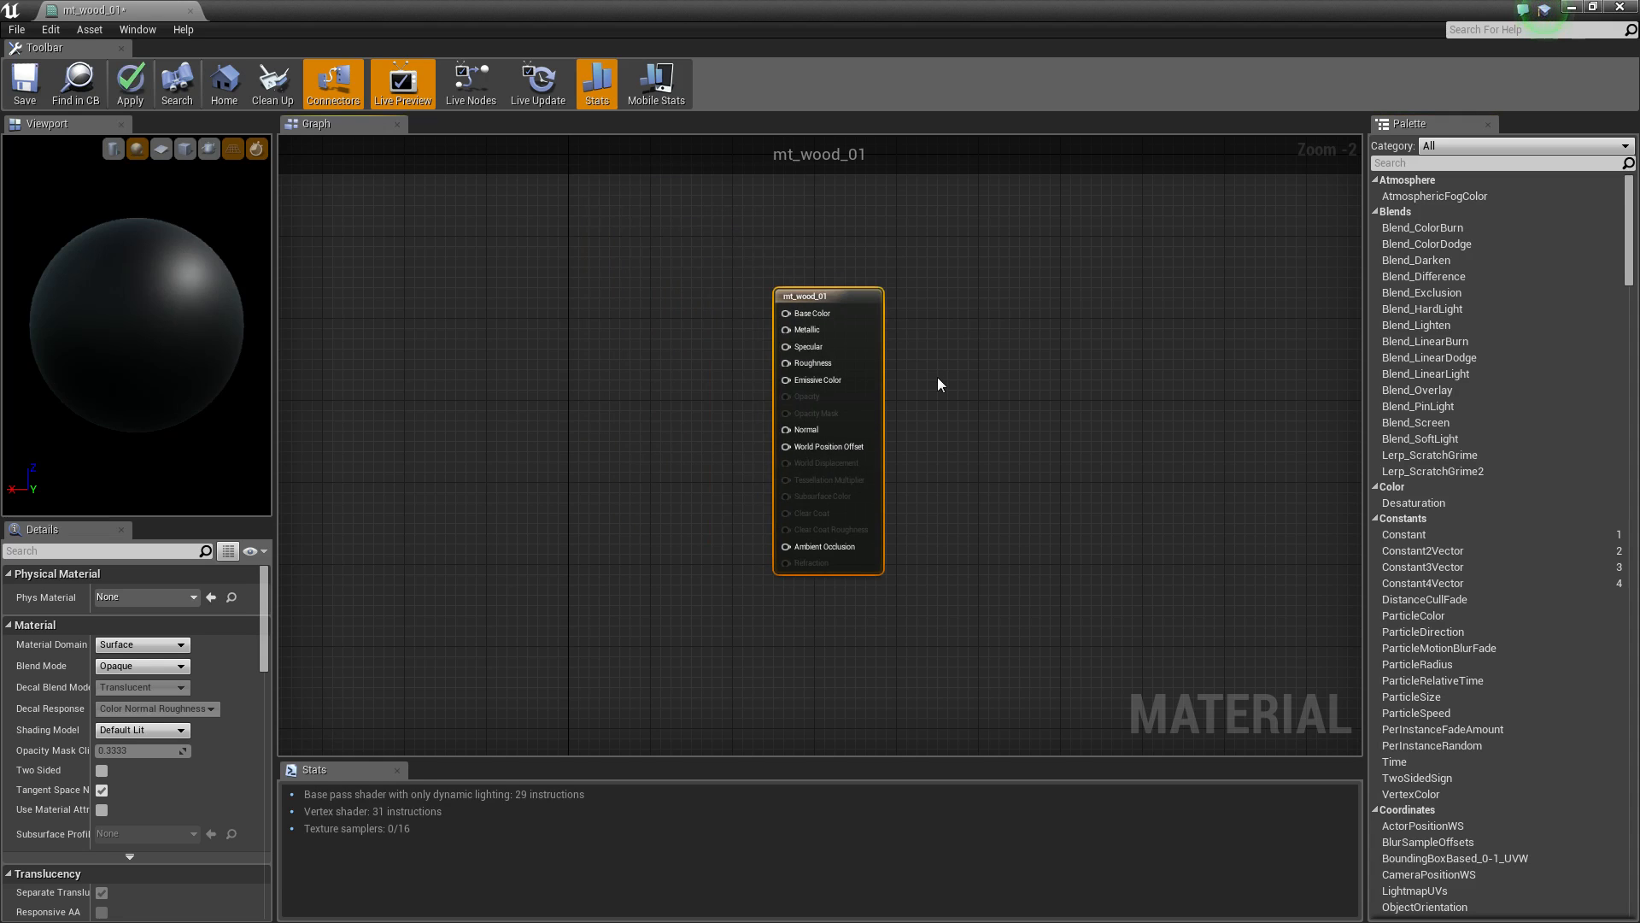
pyautogui.scroll(1, 938, 383)
pyautogui.scroll(1, 931, 389)
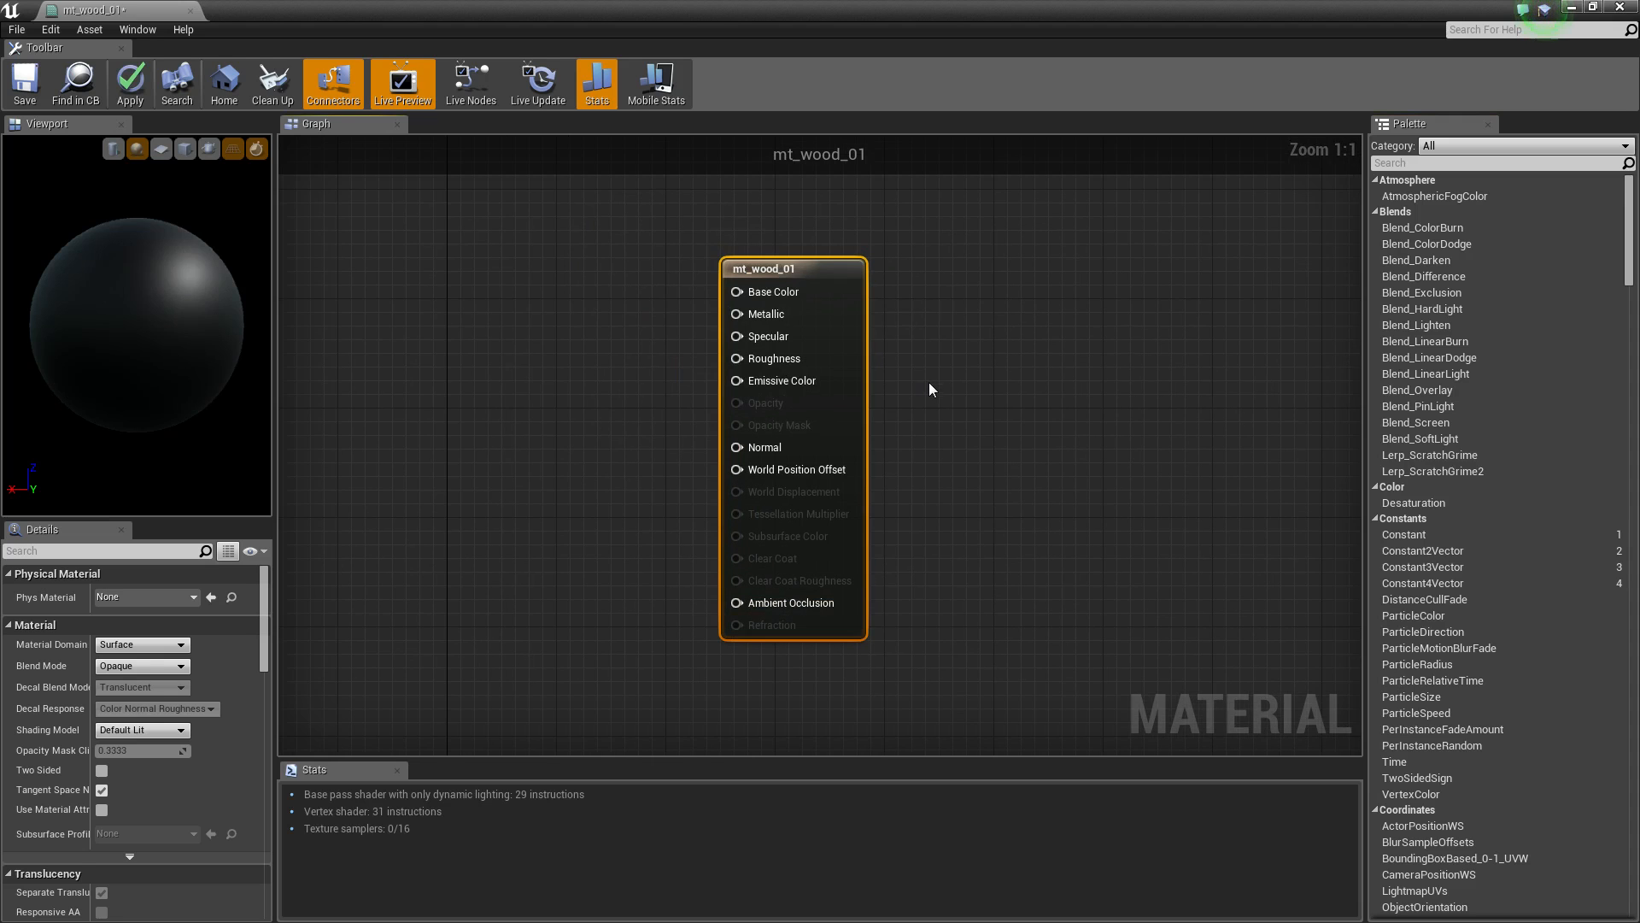
pyautogui.moveTo(918, 416); pyautogui.dragTo(838, 407, button='right')
pyautogui.scroll(-3, 856, 408)
pyautogui.scroll(3, 856, 406)
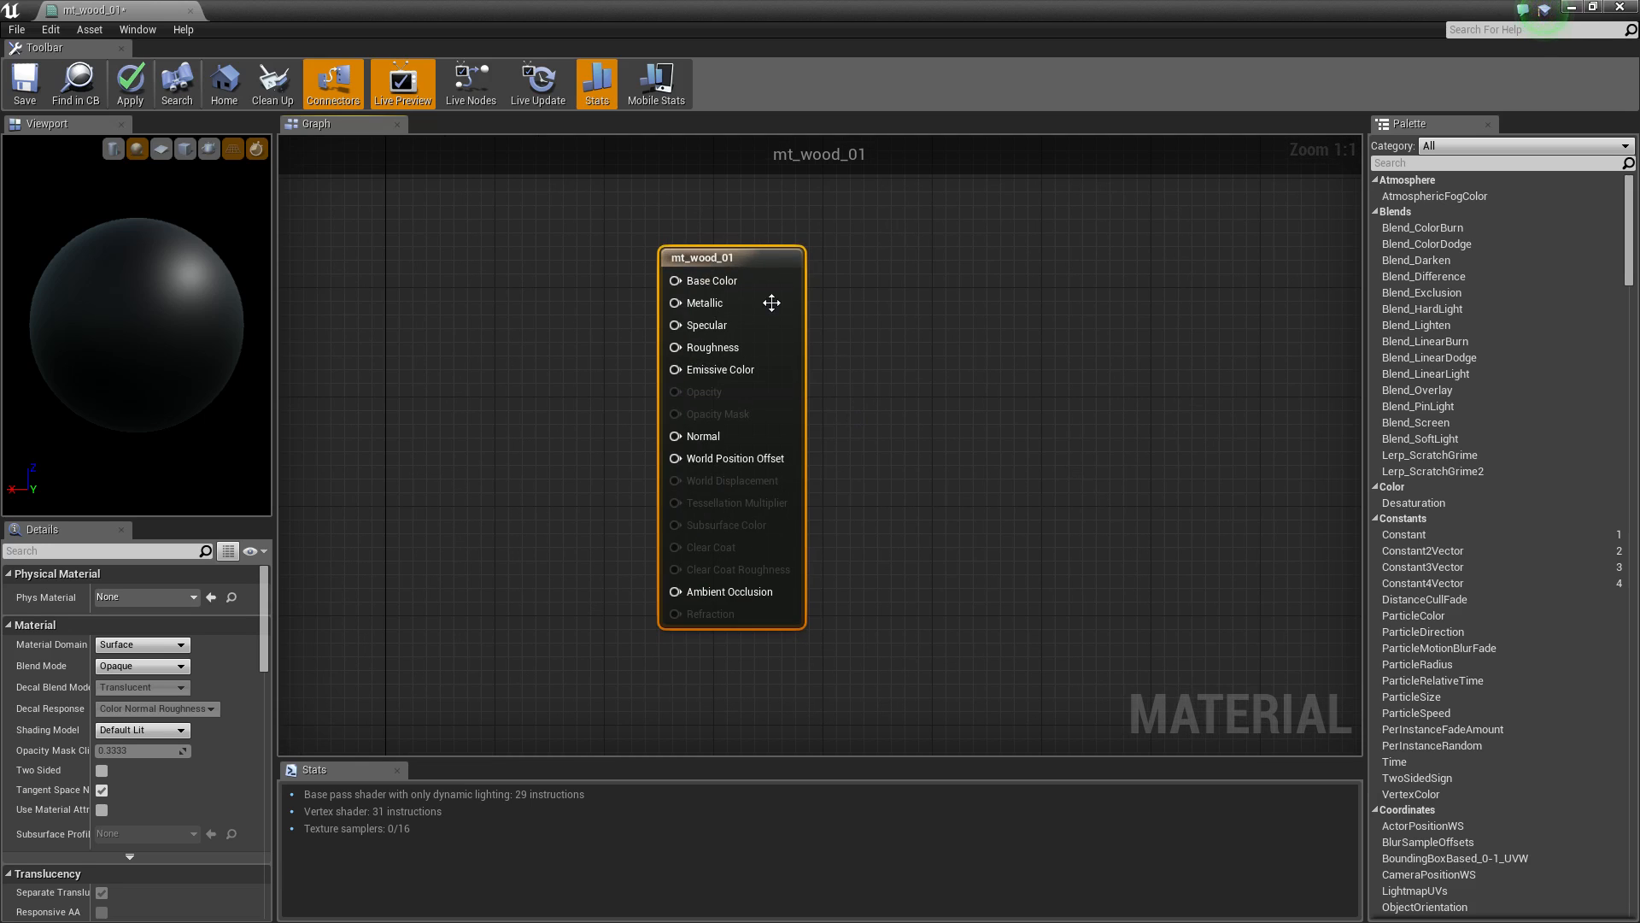
pyautogui.moveTo(742, 258); pyautogui.dragTo(967, 280)
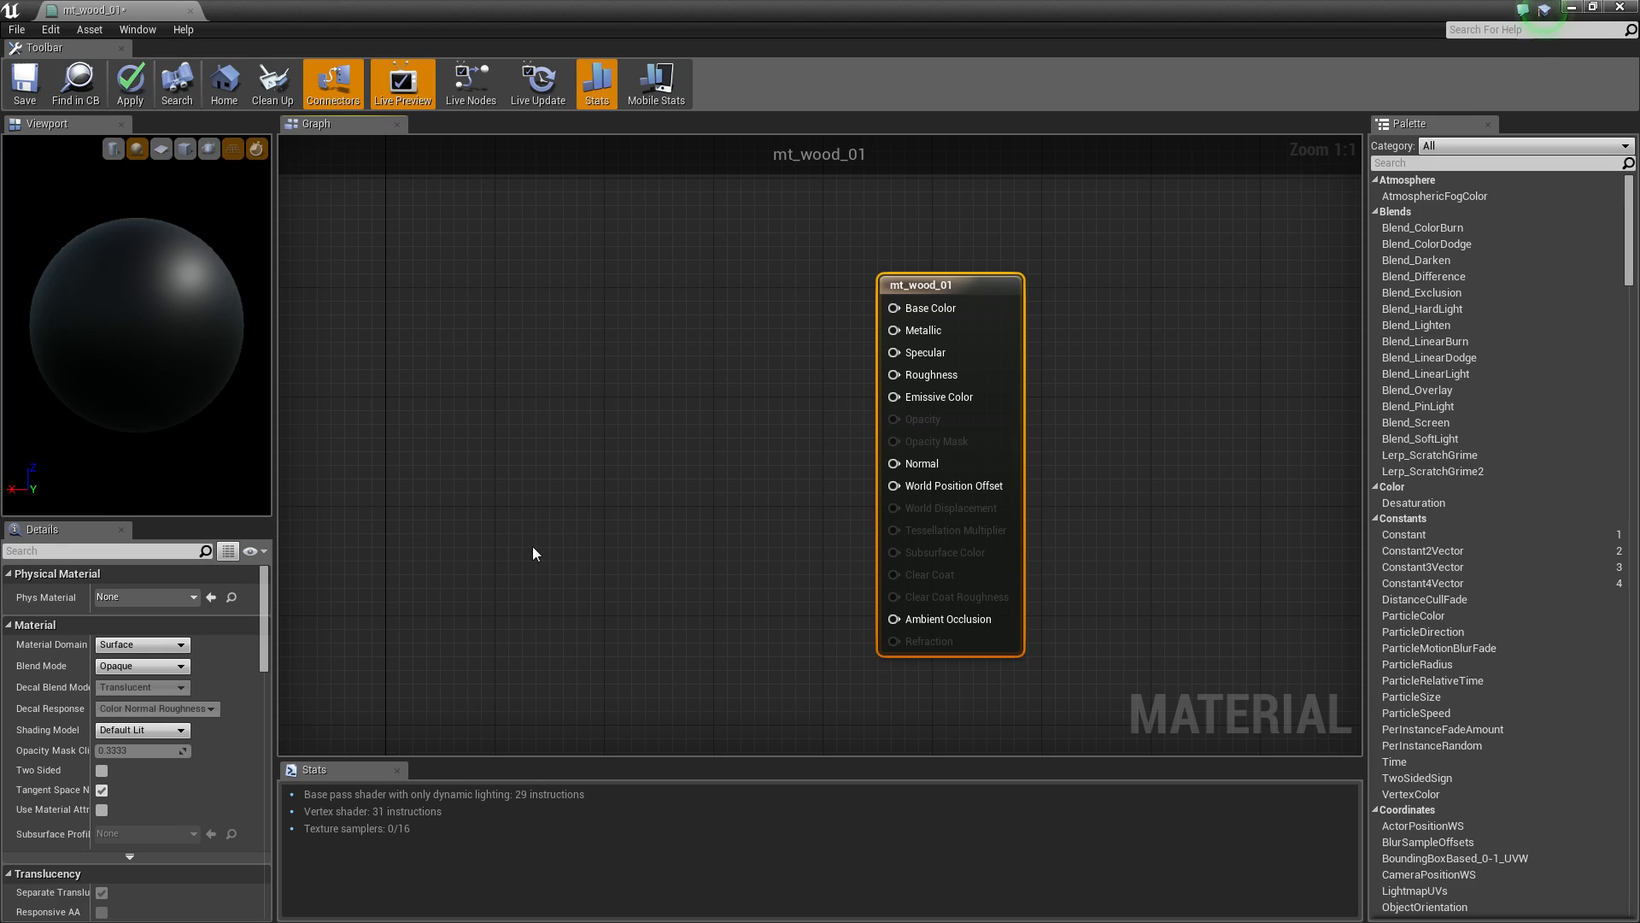
pyautogui.click(594, 322)
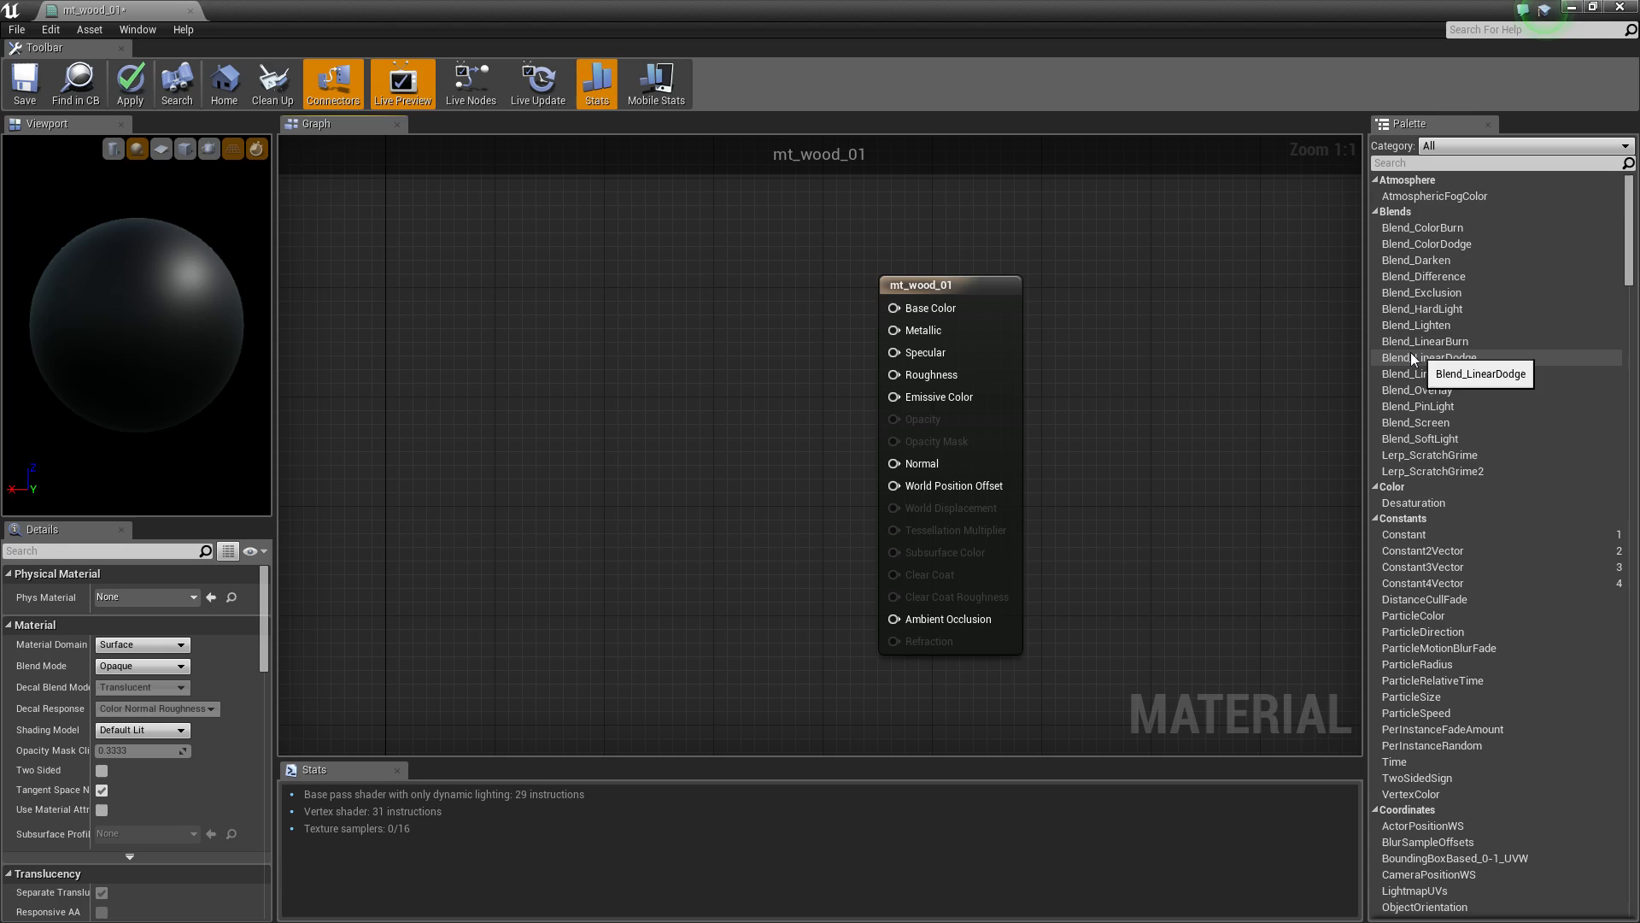
# Add a Blend_LinearBurn node to the graph and connect its Result output to the material's Roughness input.
pyautogui.moveTo(1438, 340); pyautogui.dragTo(546, 330)
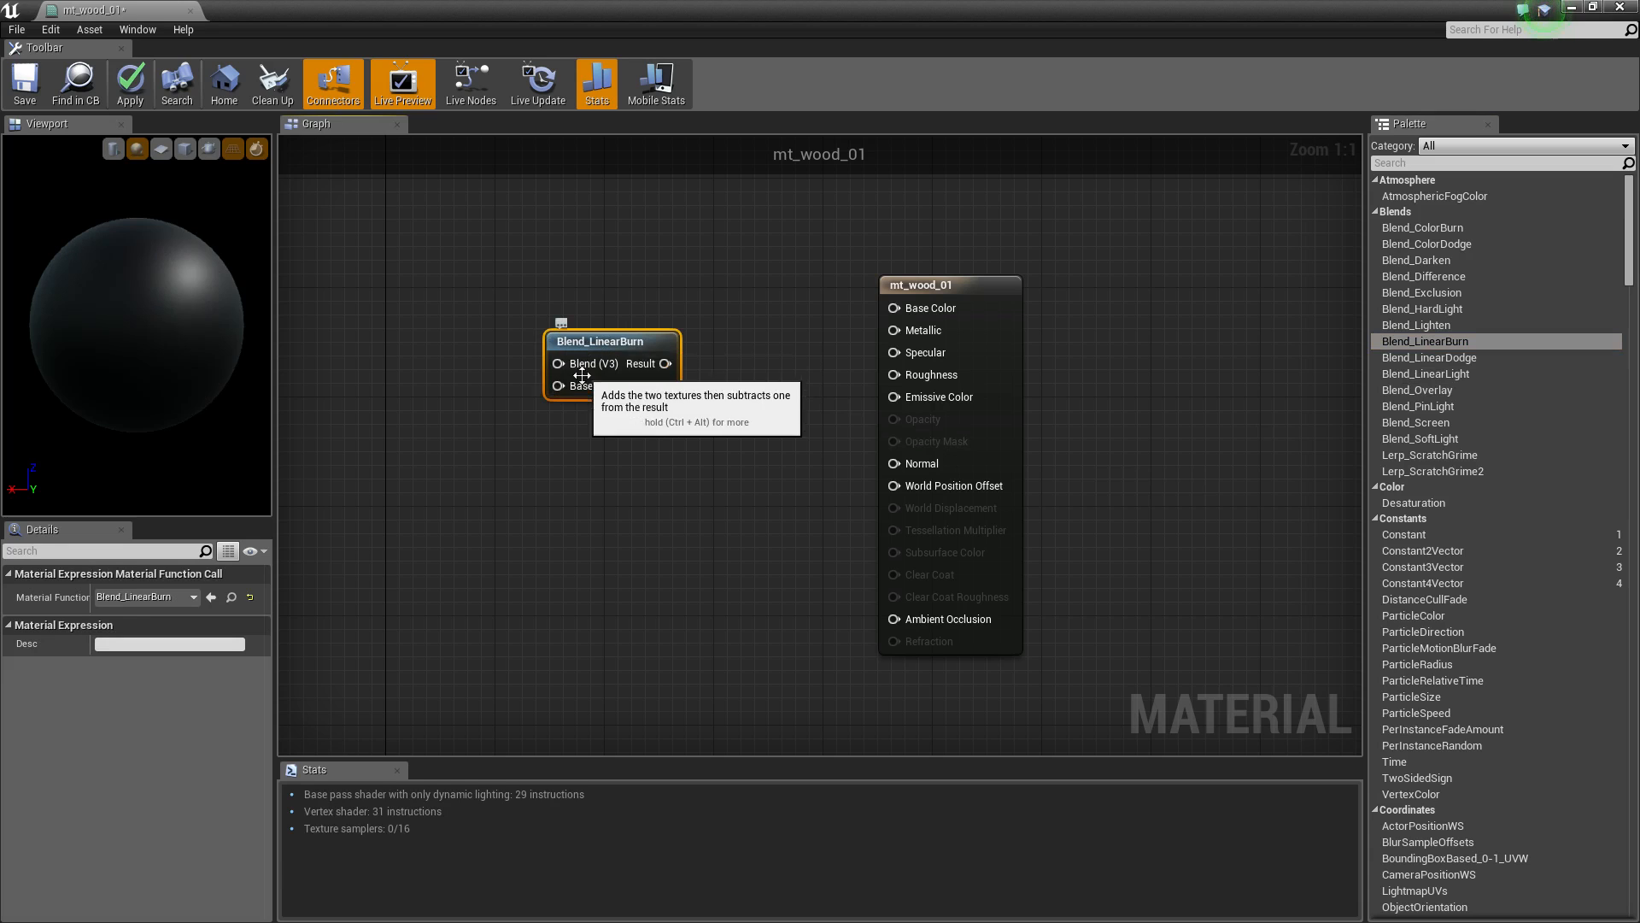
pyautogui.moveTo(665, 364); pyautogui.dragTo(892, 378)
pyautogui.moveTo(607, 341); pyautogui.dragTo(509, 398)
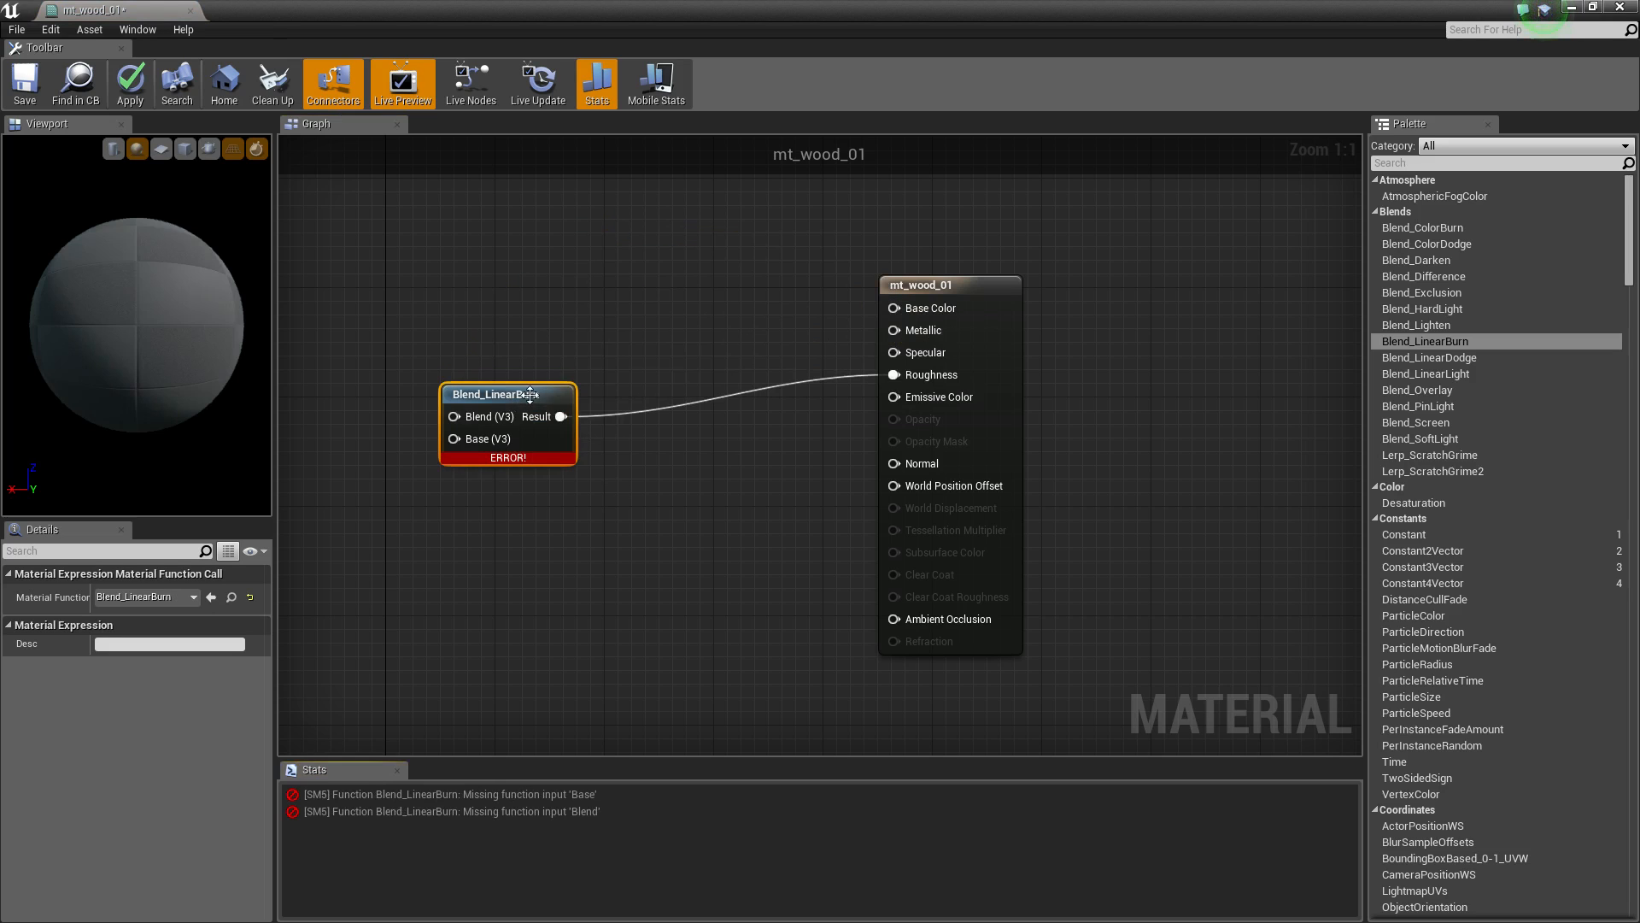
# Delete the Blend_LinearBurn node and close the mt_wood_01 editor without applying the changes.
pyautogui.press('Delete')
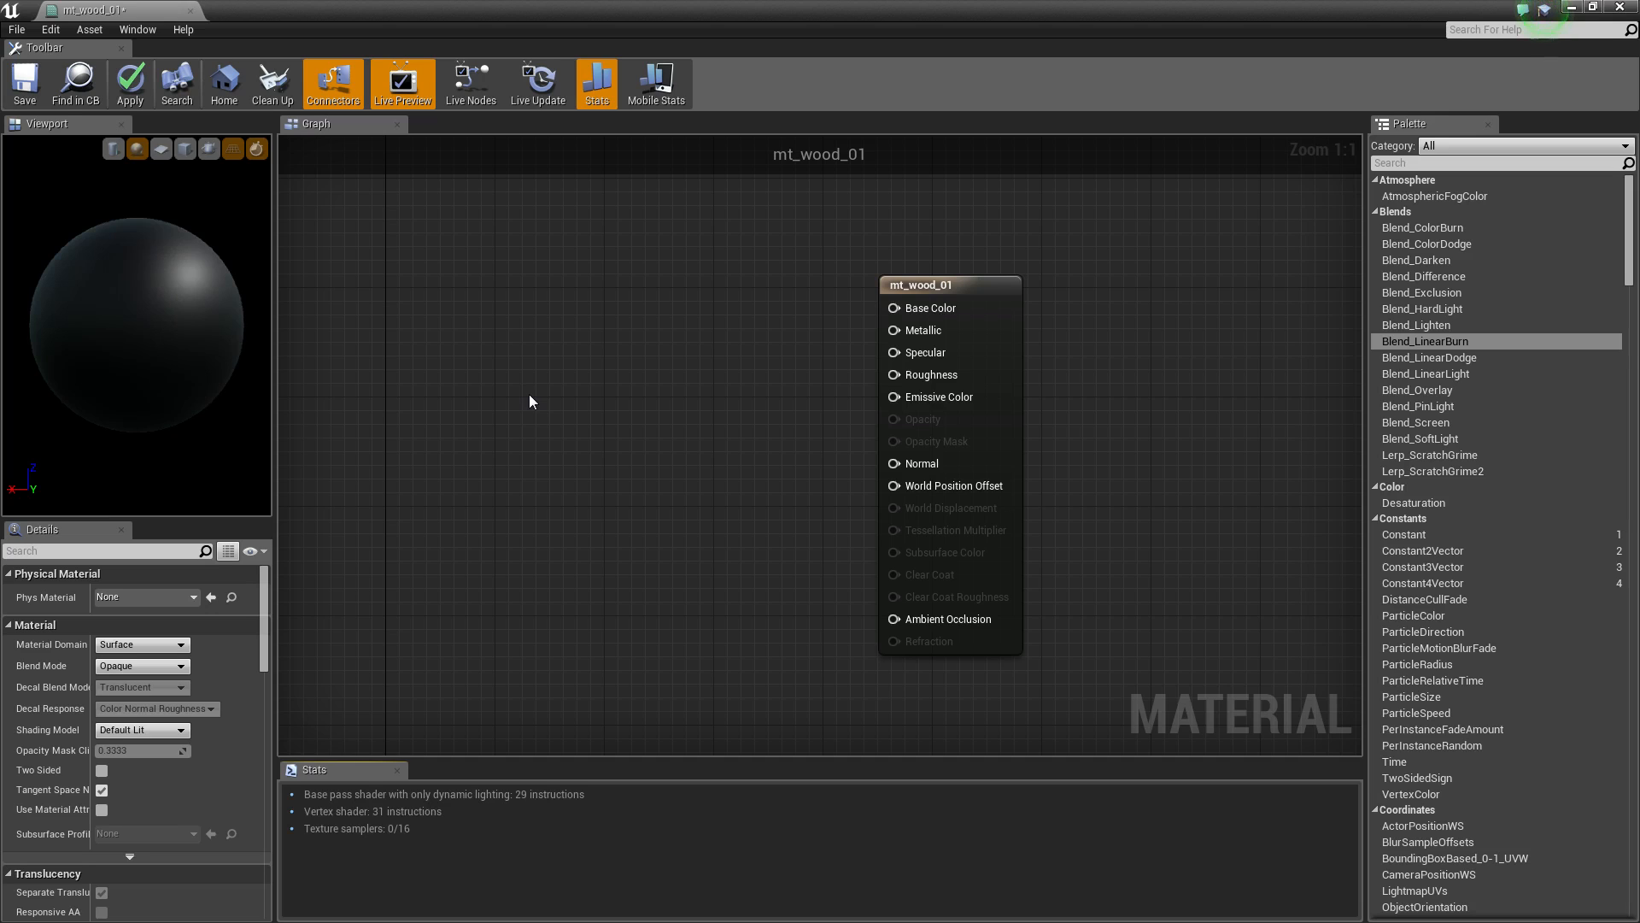
pyautogui.click(190, 12)
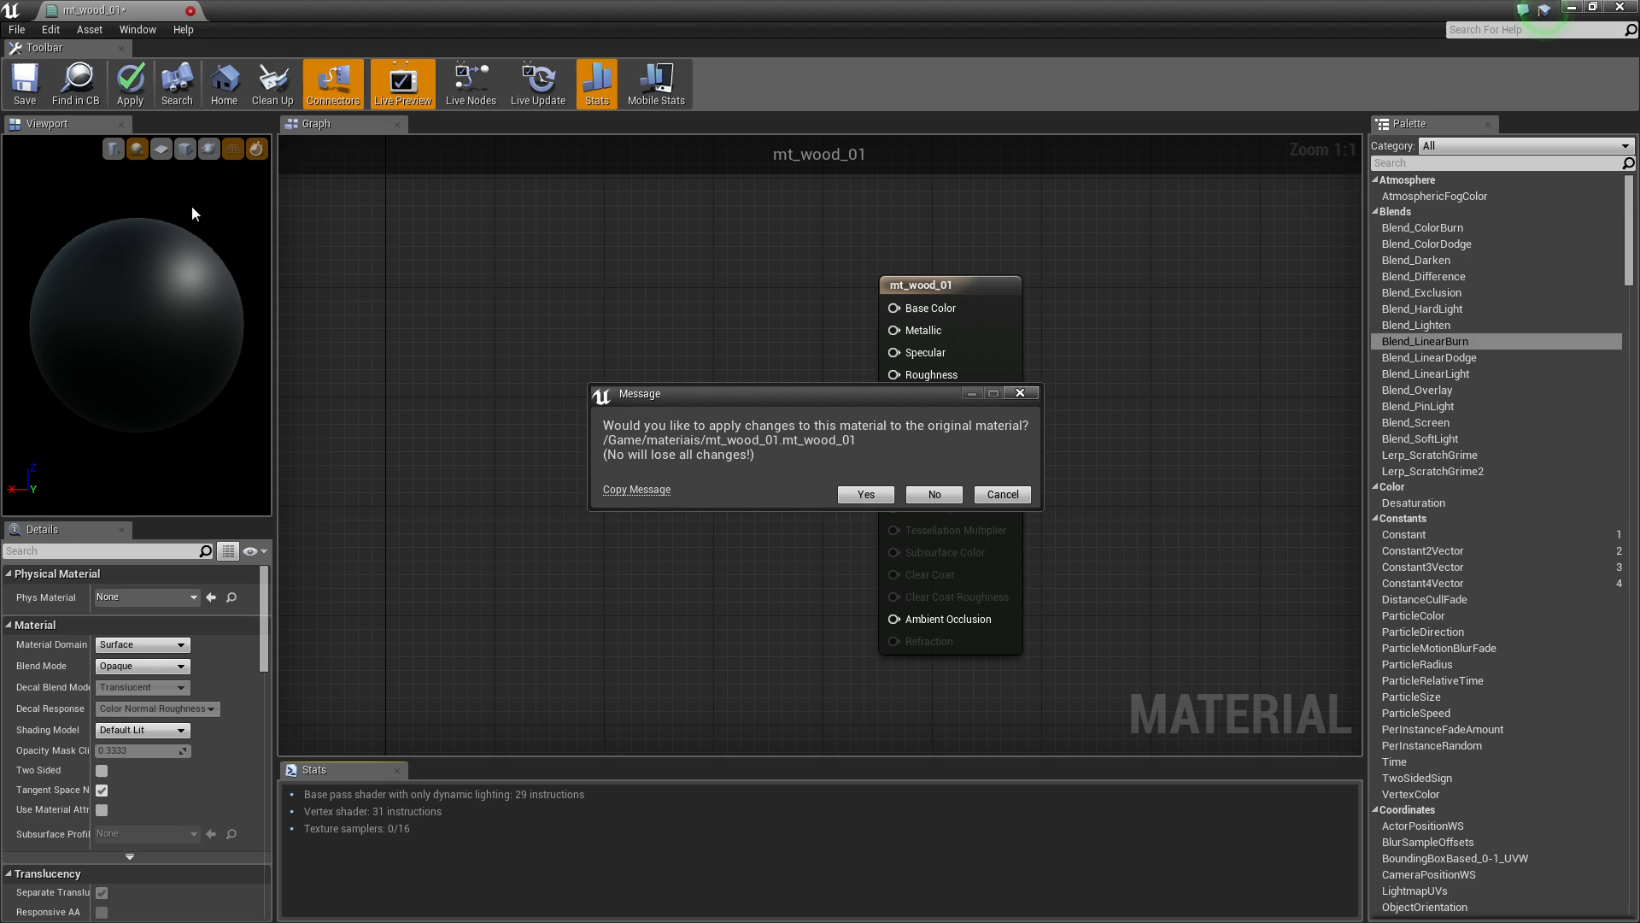
pyautogui.click(933, 495)
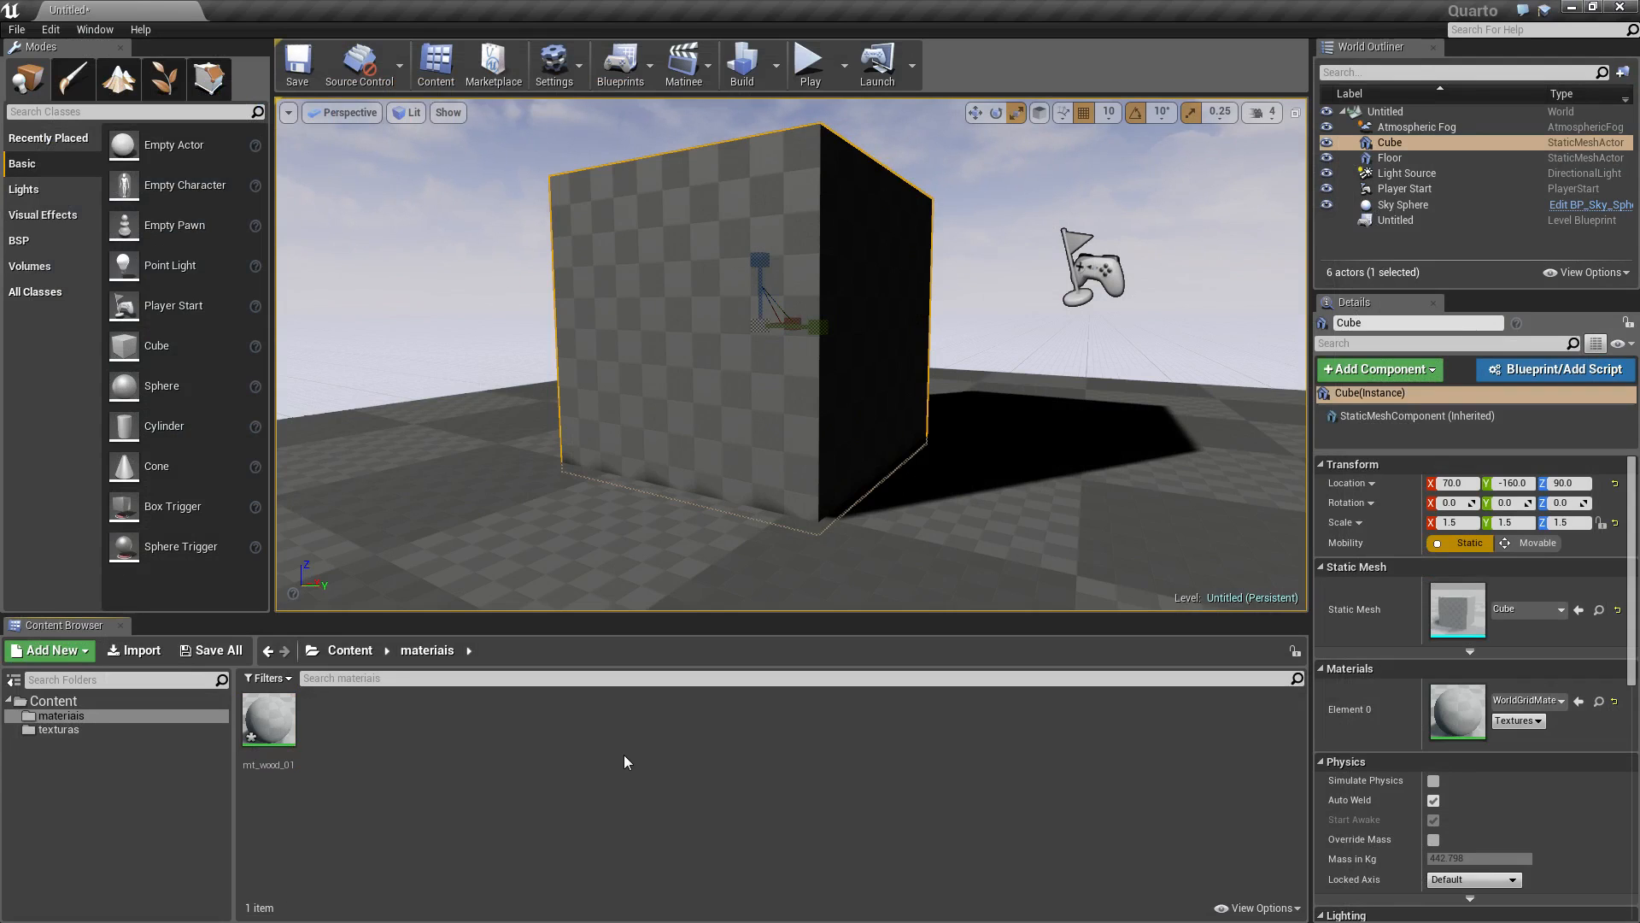
# Open the texturas folder and restore the editor window to a smaller size to expose the desktop.
pyautogui.click(54, 734)
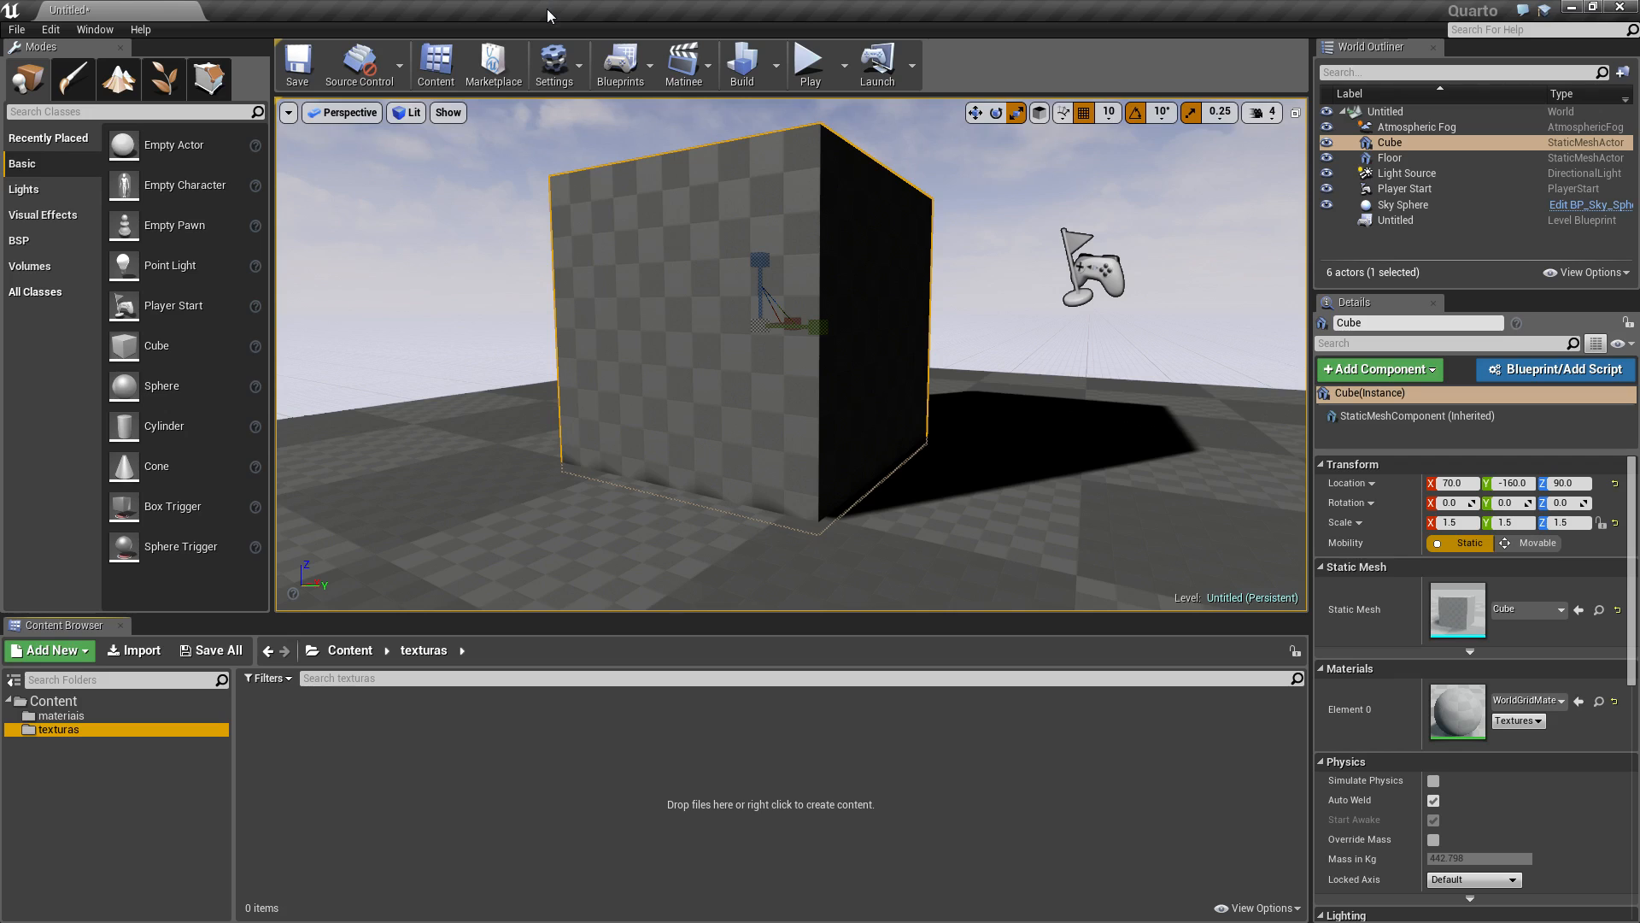
pyautogui.moveTo(546, 9); pyautogui.dragTo(1049, 67)
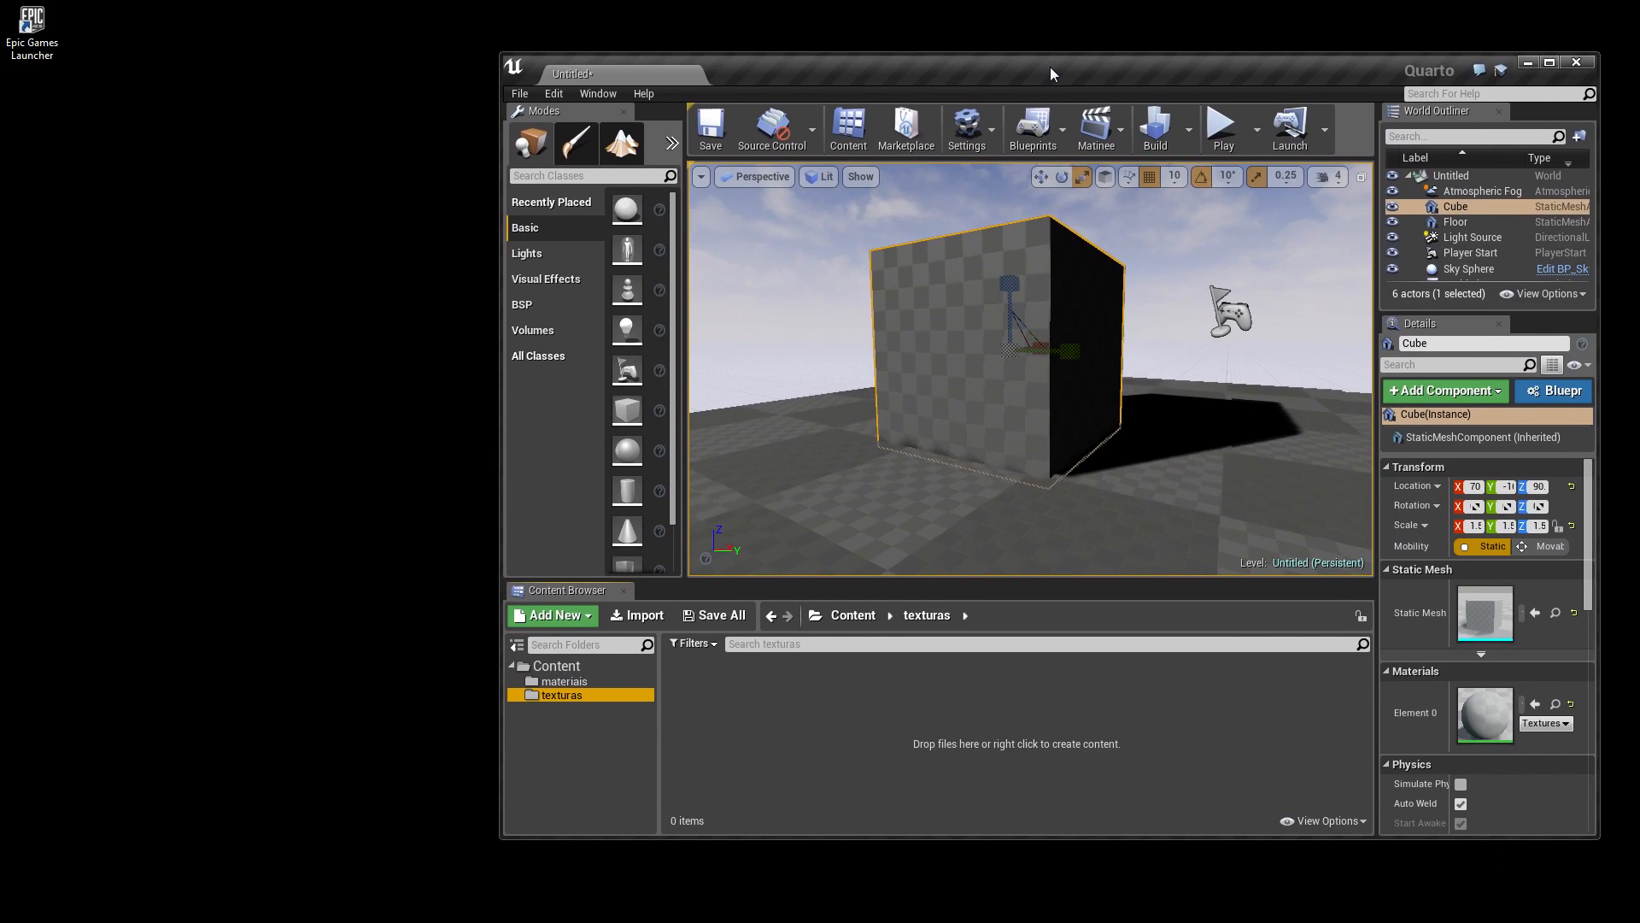
pyautogui.click(176, 286)
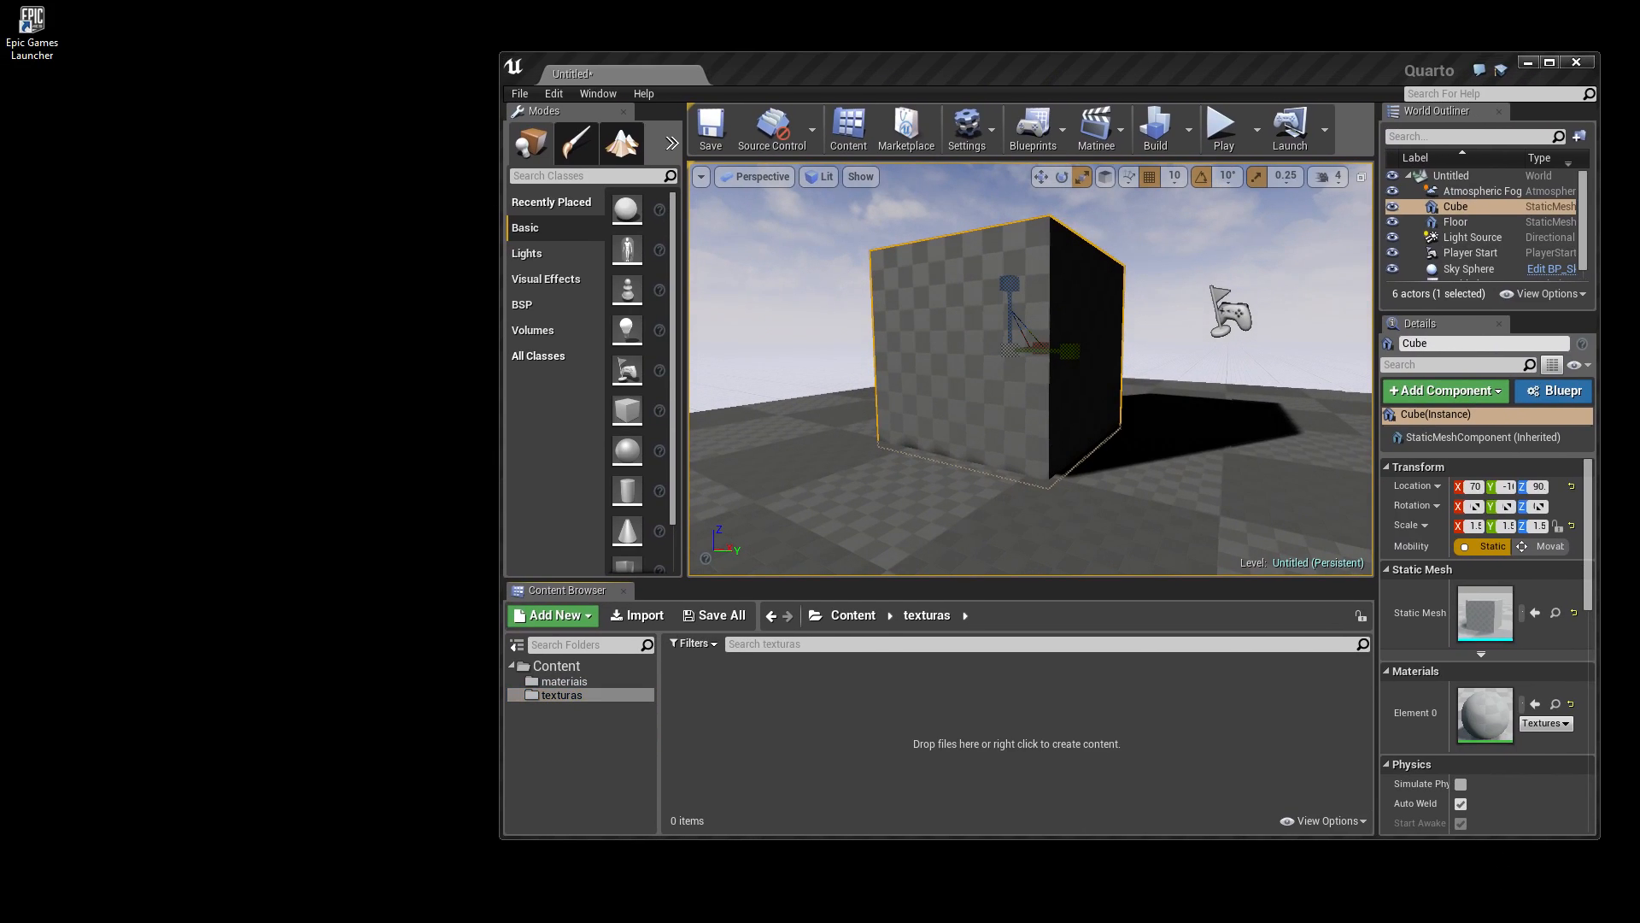
# Switch to the Chrome browser and search Google Images for "wood texture".
pyautogui.hotkey('alt', 'Tab')
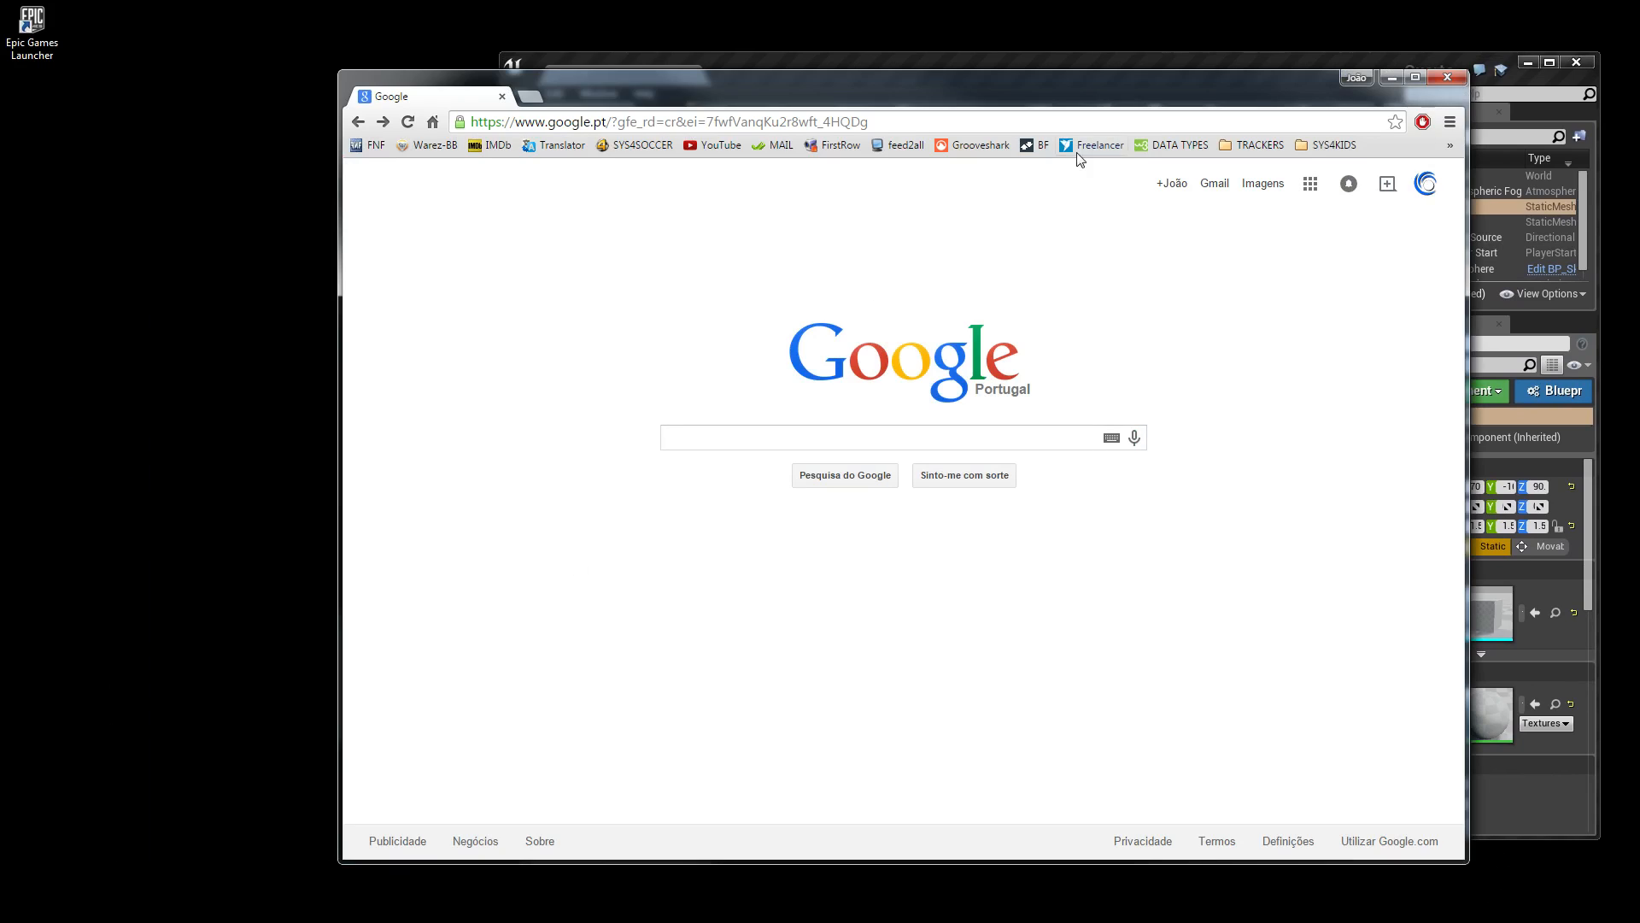
pyautogui.click(1261, 187)
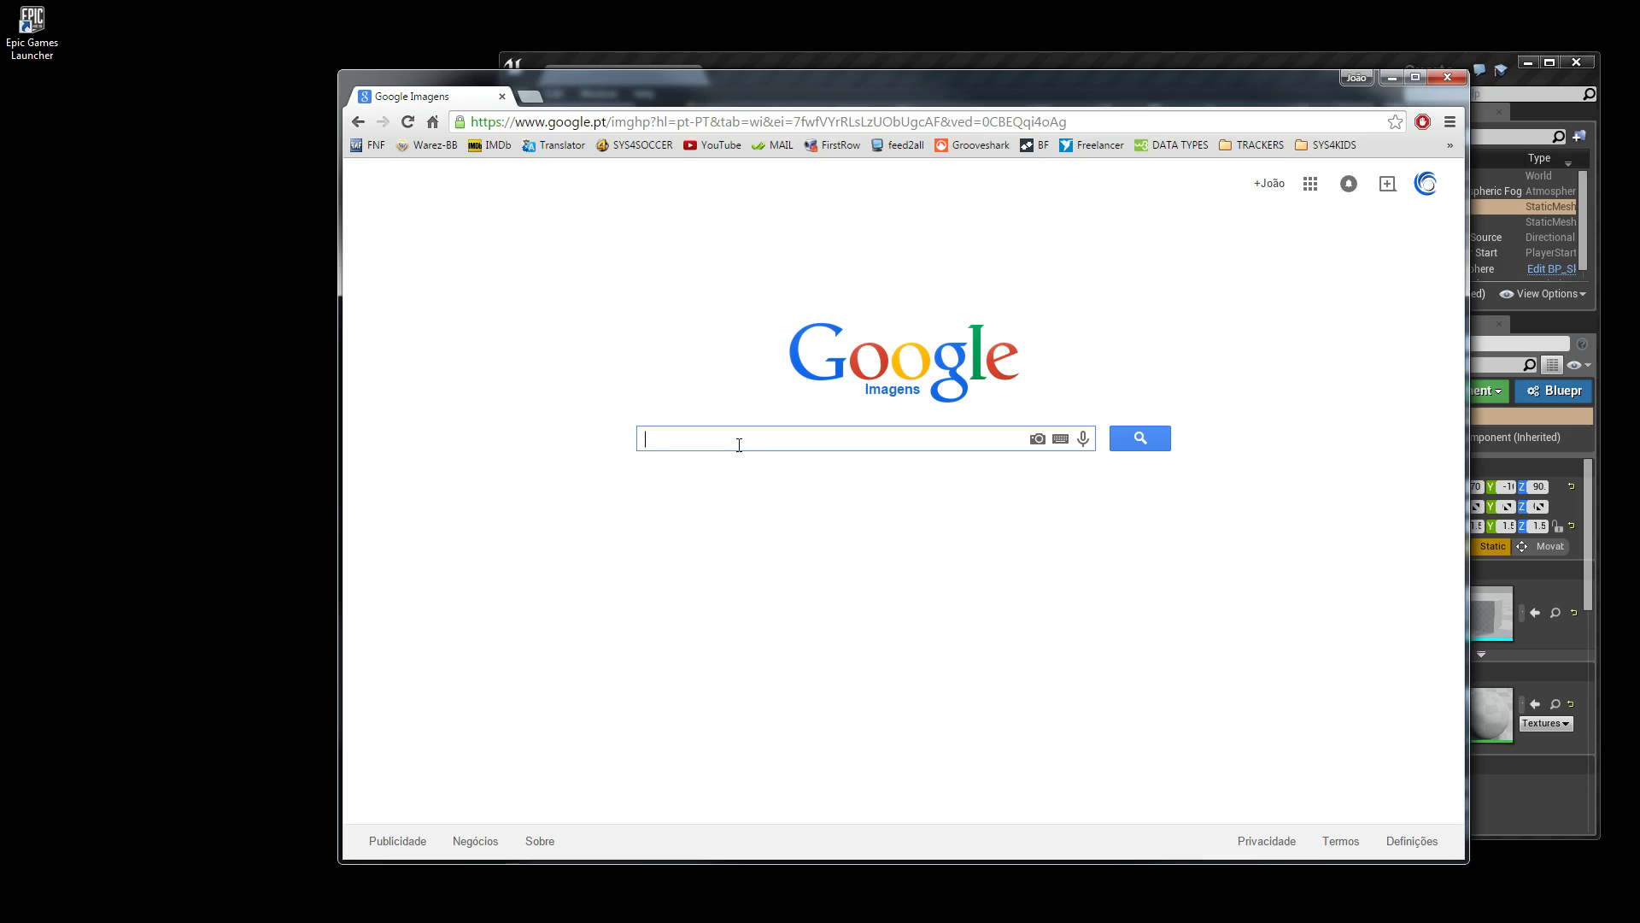
pyautogui.write('wood texture')
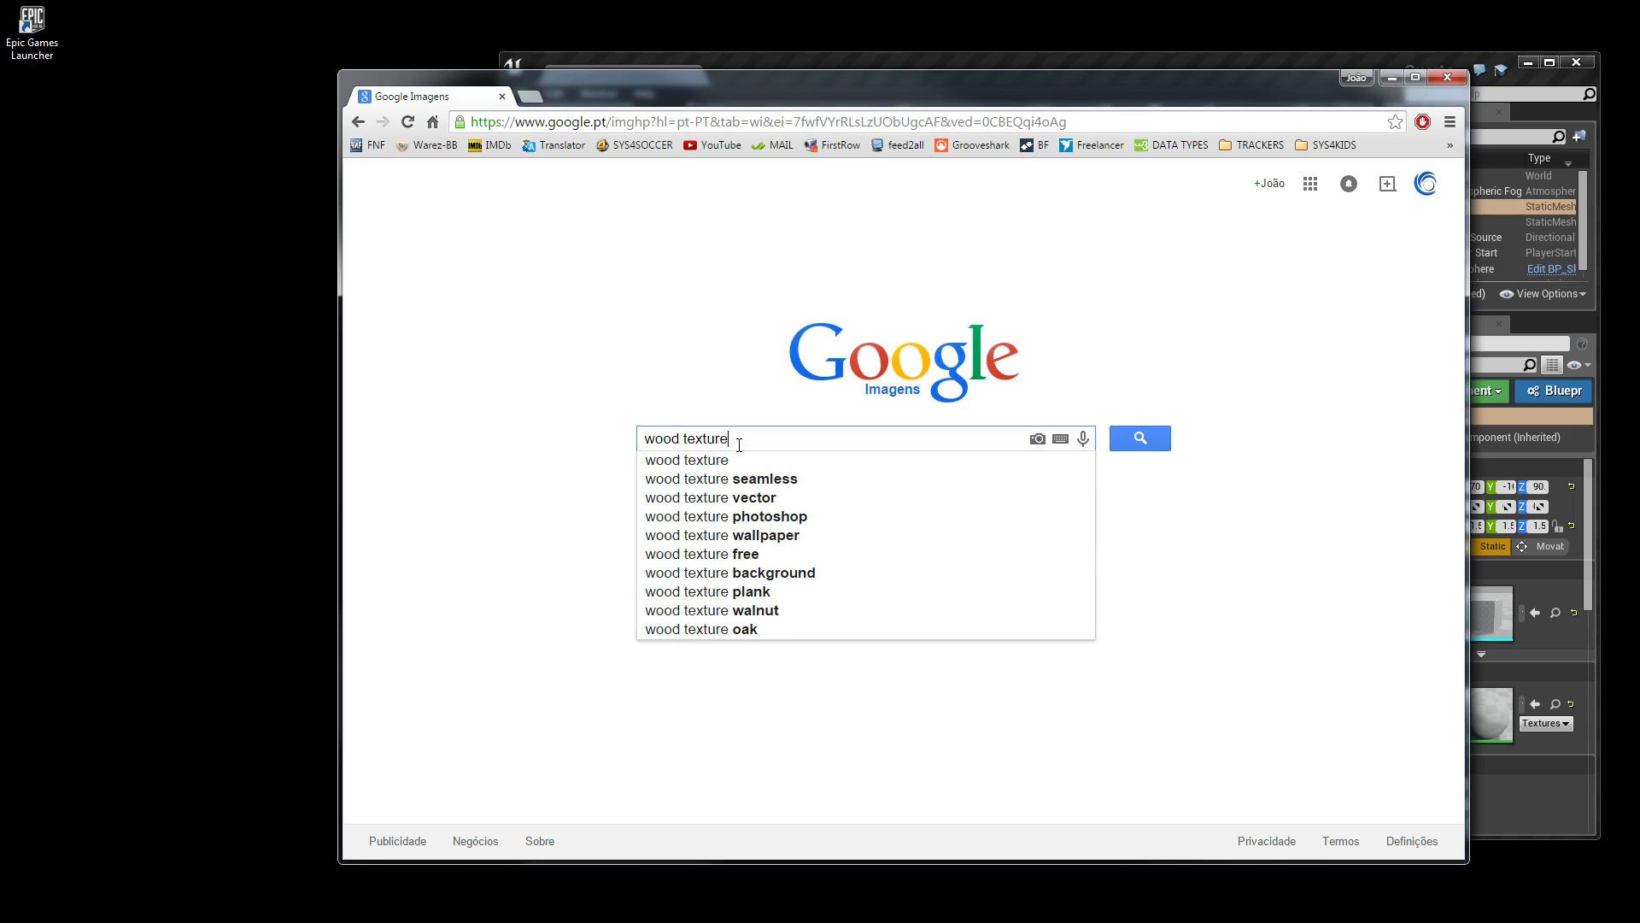
pyautogui.press('Return')
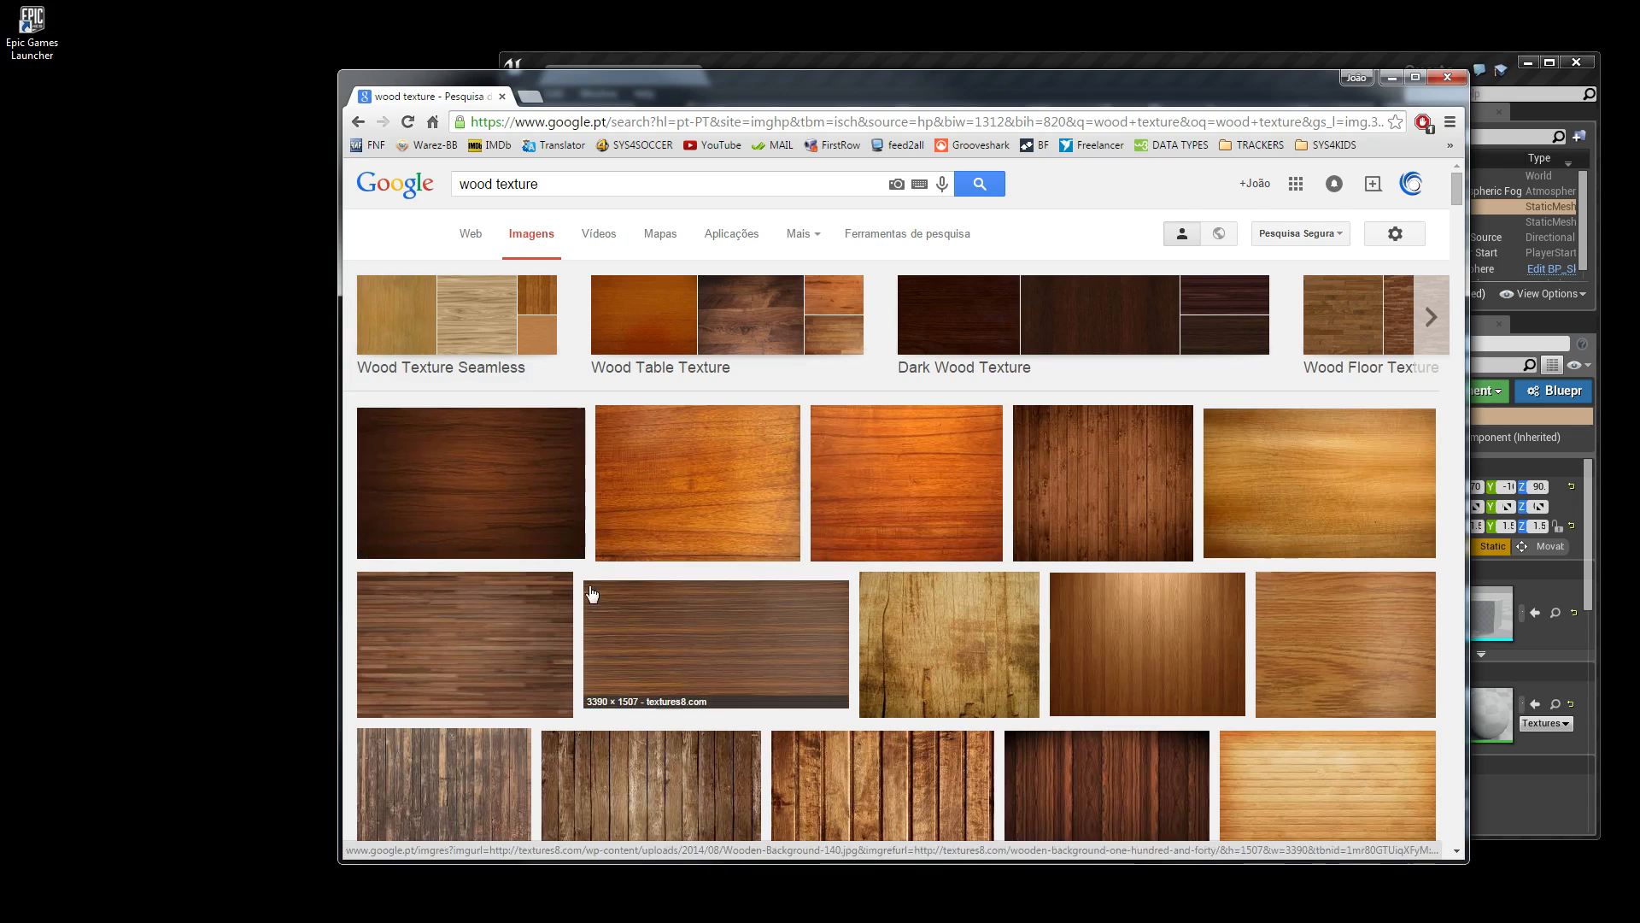
# Narrow the image search to seamless wood textures and filter the results to an exact size of 500 × 500 px.
pyautogui.click(472, 332)
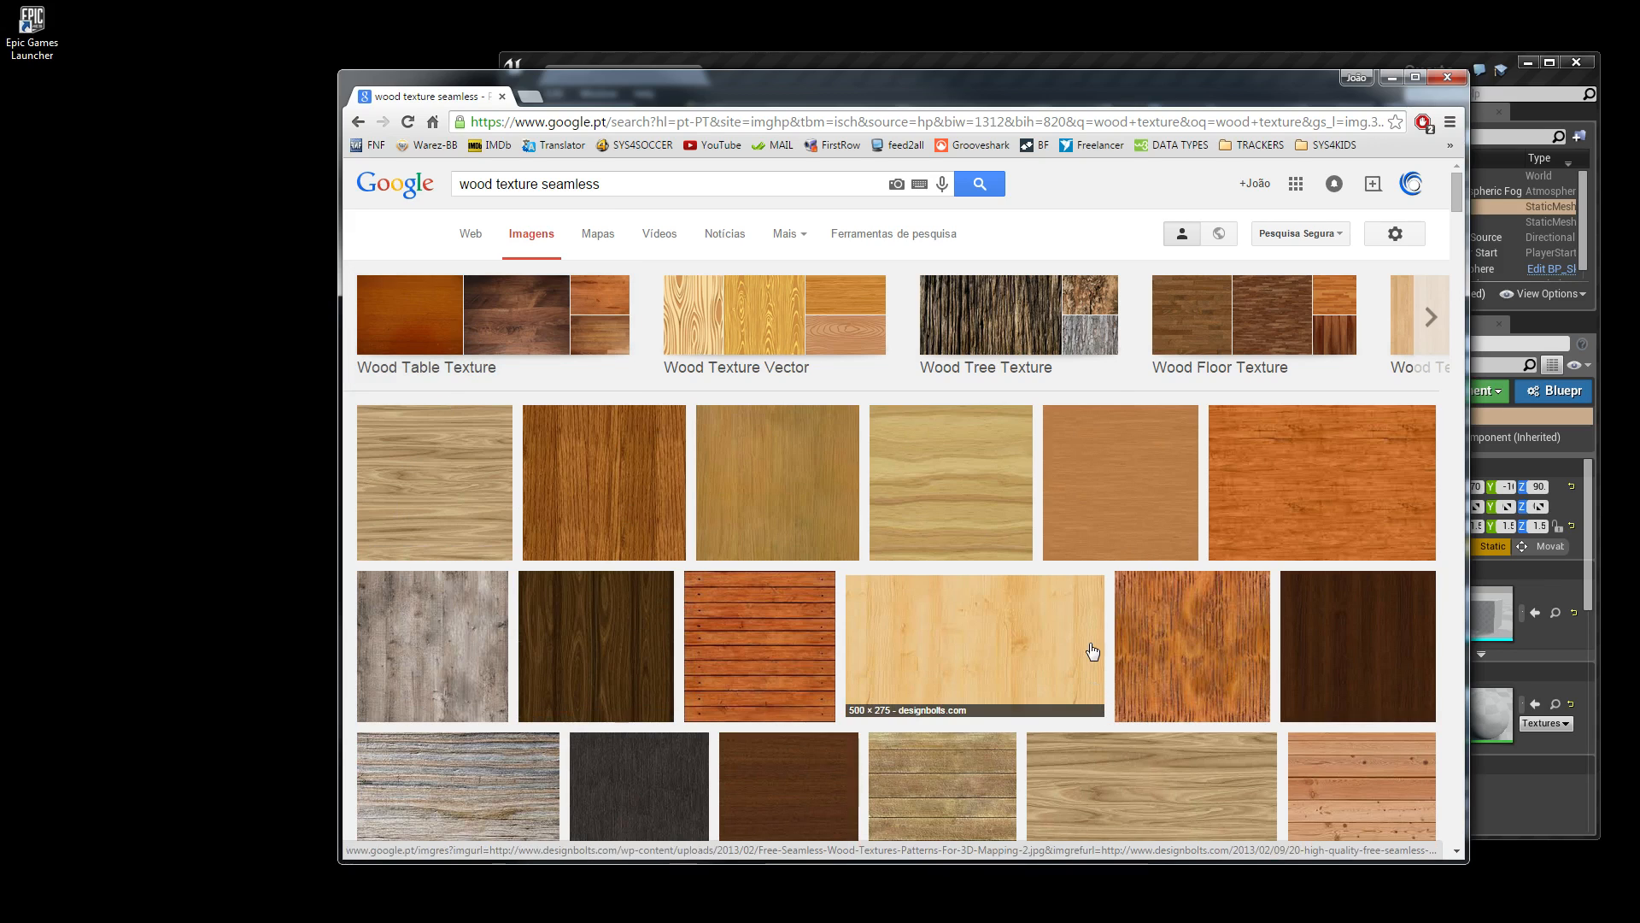
pyautogui.click(902, 238)
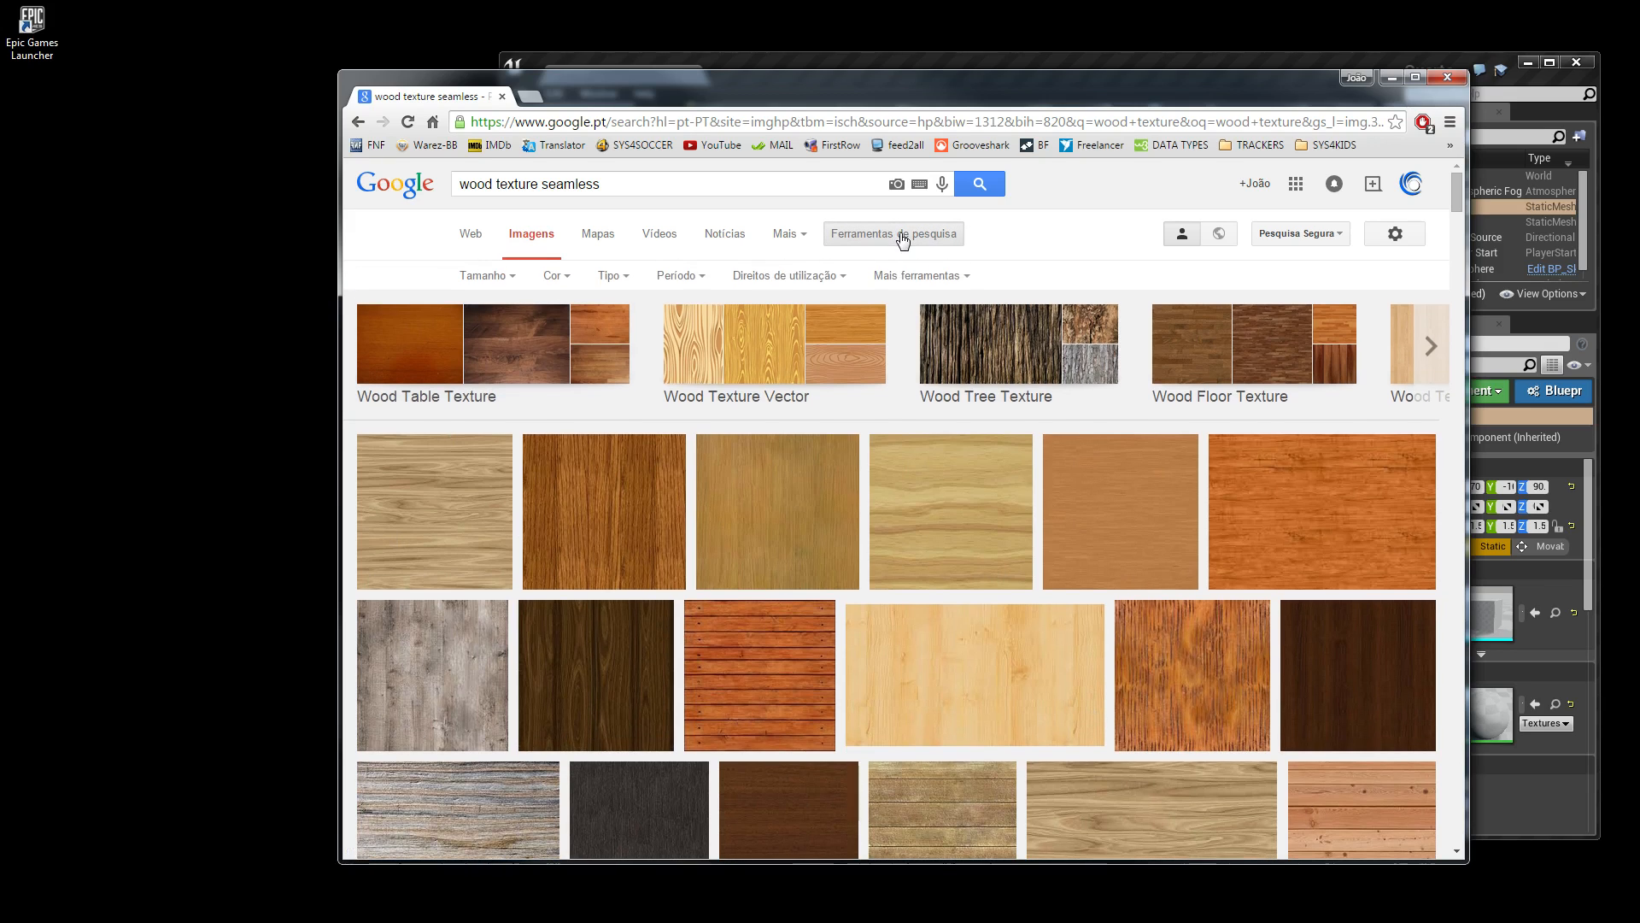
pyautogui.click(475, 278)
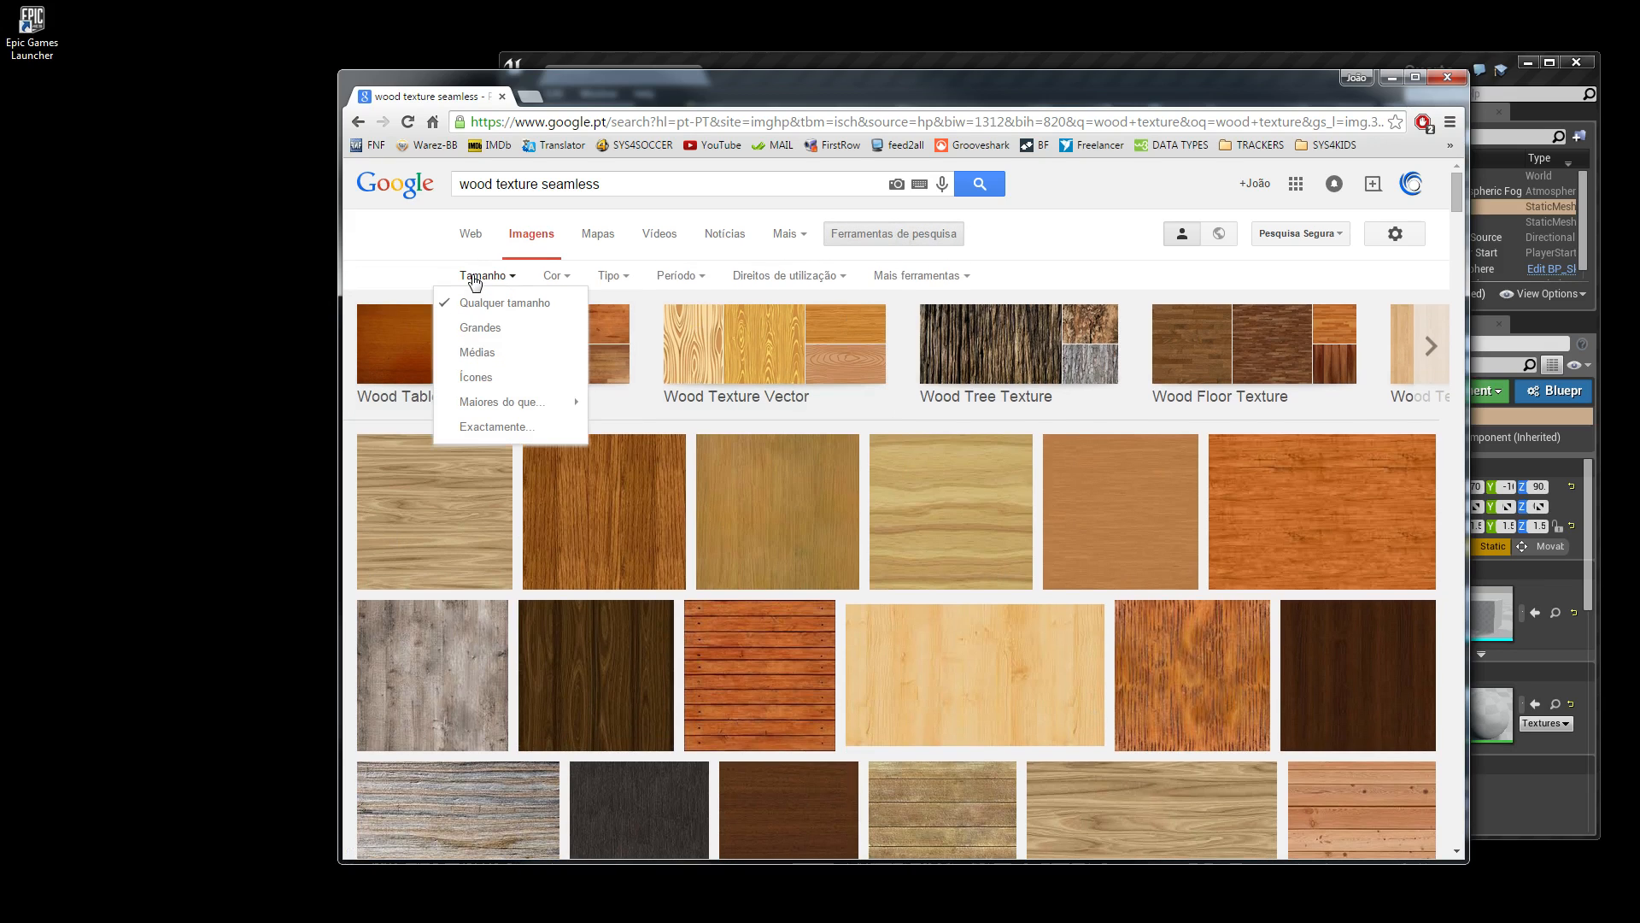
pyautogui.click(481, 427)
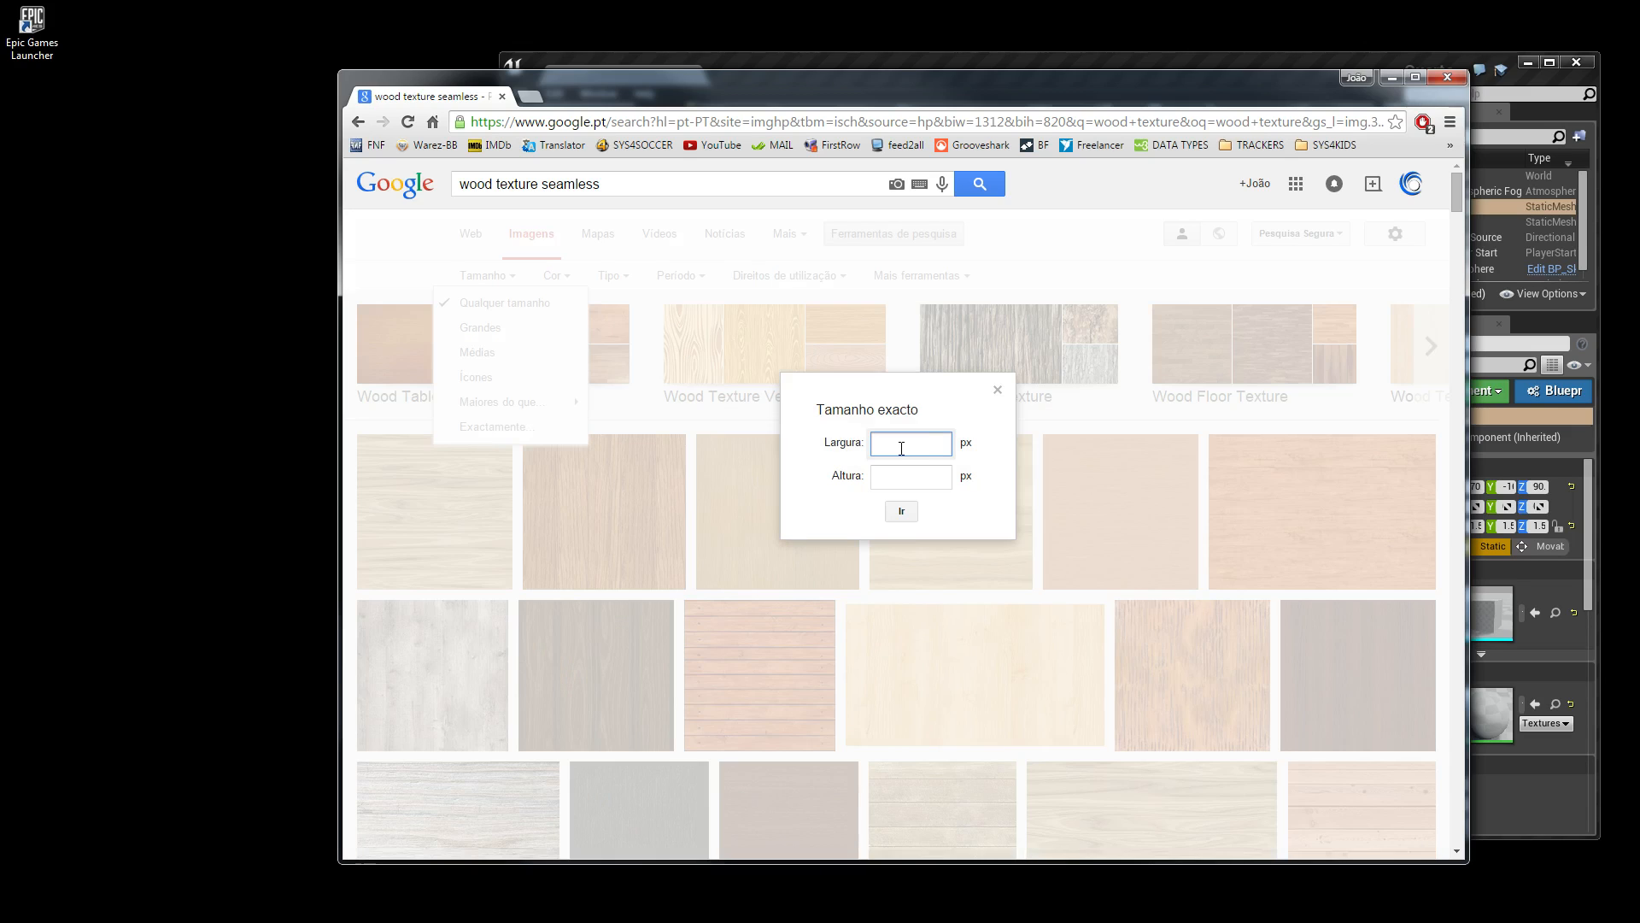
pyautogui.write('500')
pyautogui.press('Tab')
pyautogui.write('500')
pyautogui.click(901, 511)
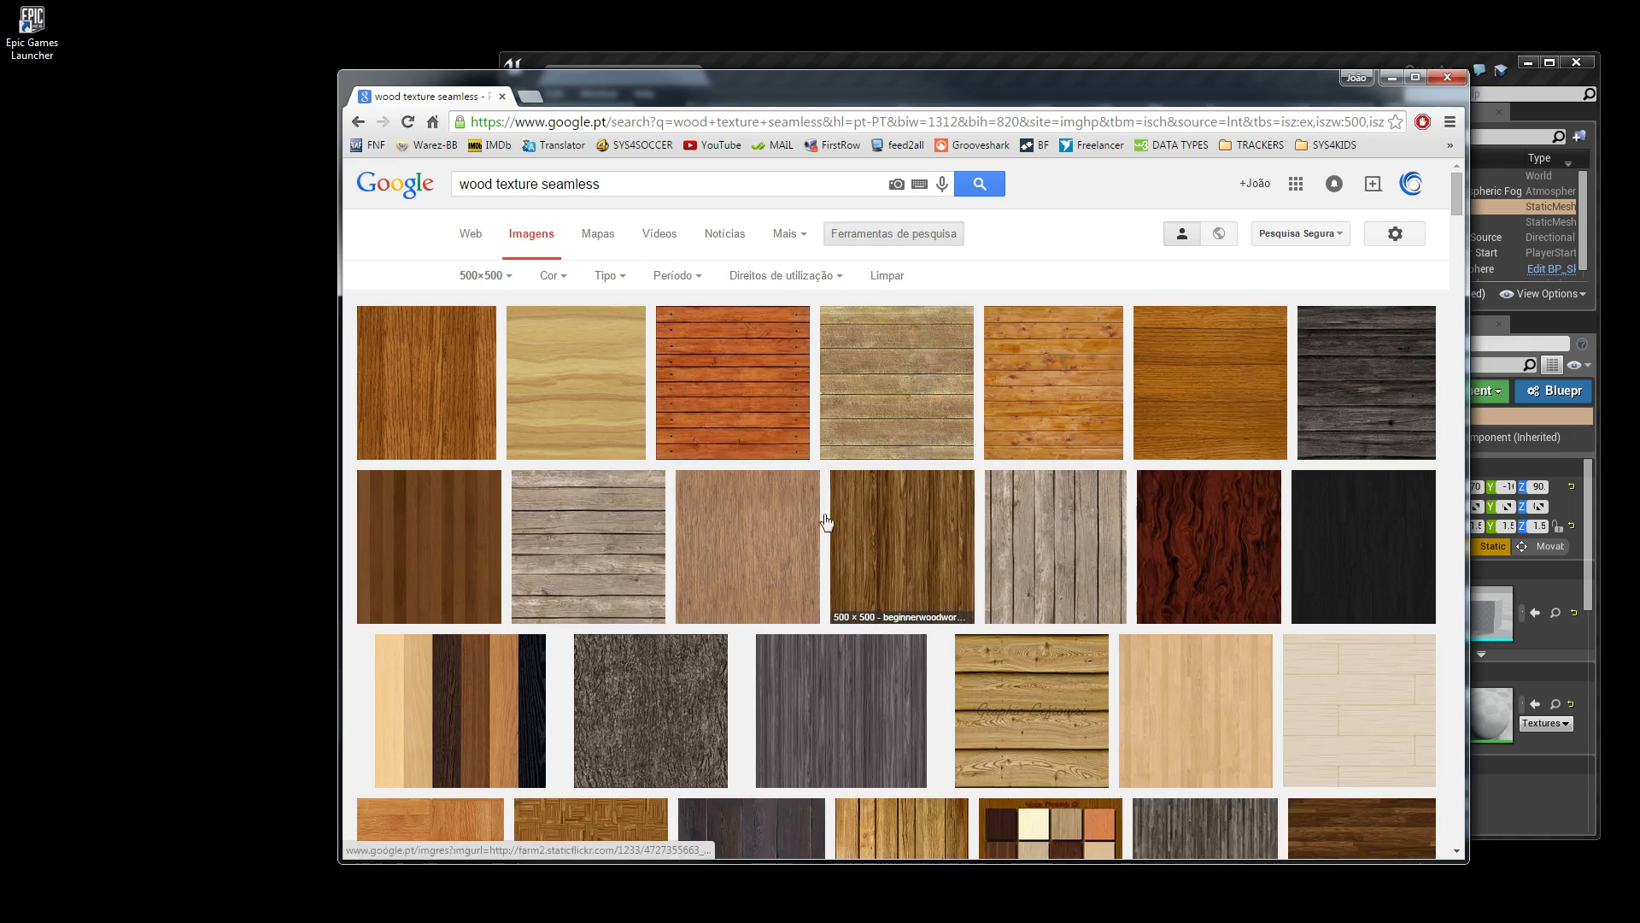
# Open the first brown vertical-grain wood texture from the results at full size and save it to the desktop.
pyautogui.click(436, 399)
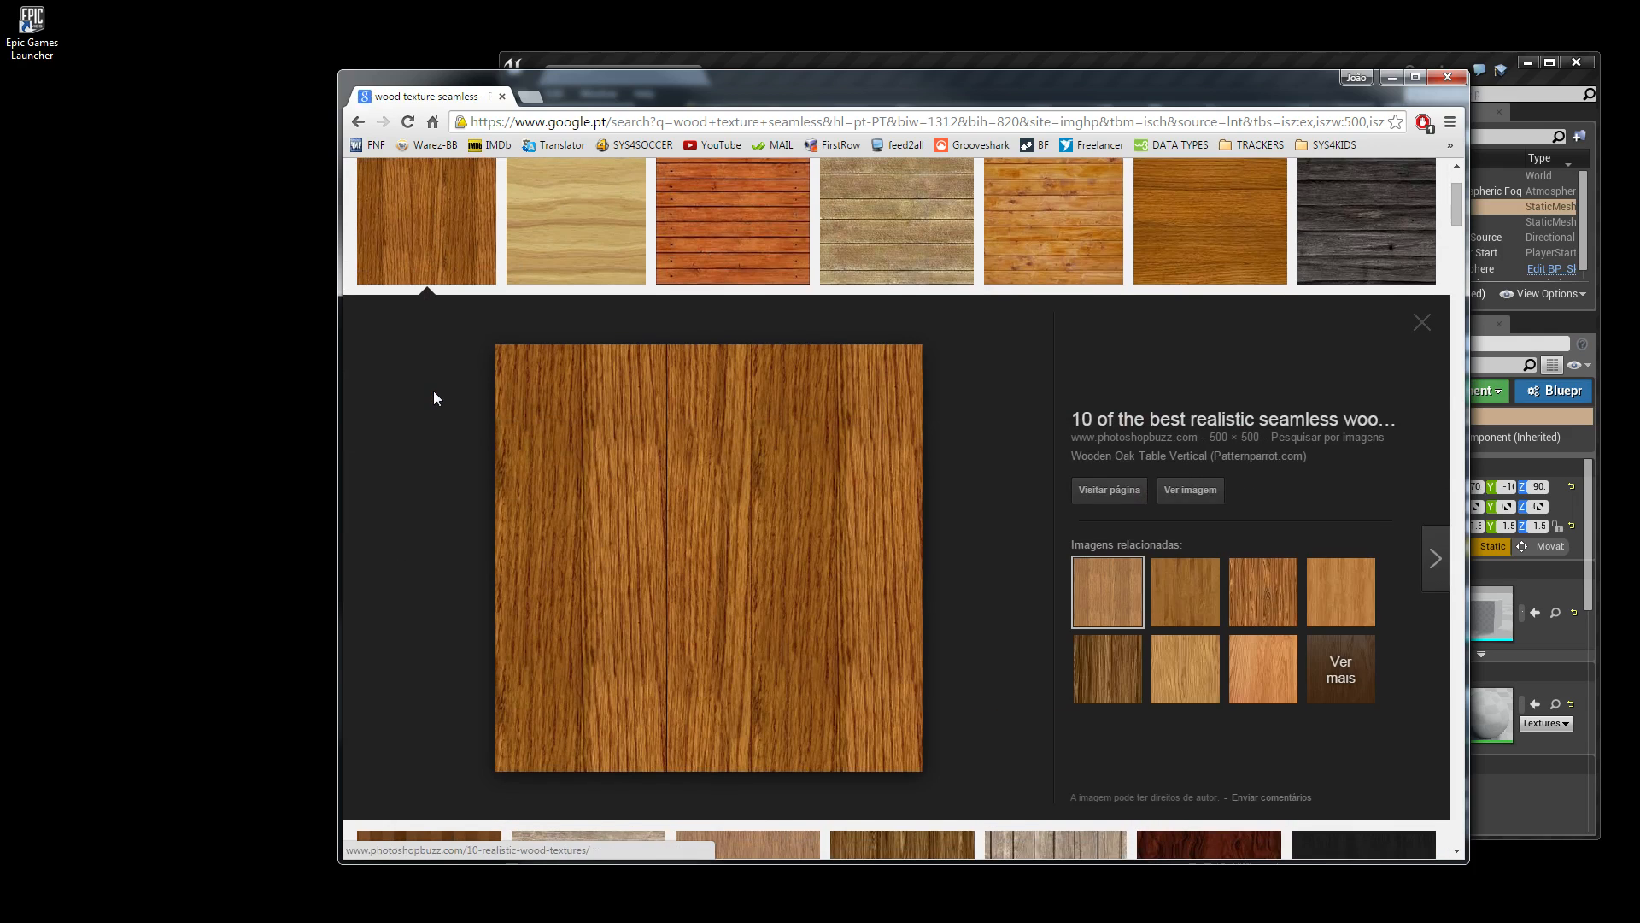
pyautogui.click(1196, 491)
pyautogui.moveTo(571, 347); pyautogui.dragTo(159, 176)
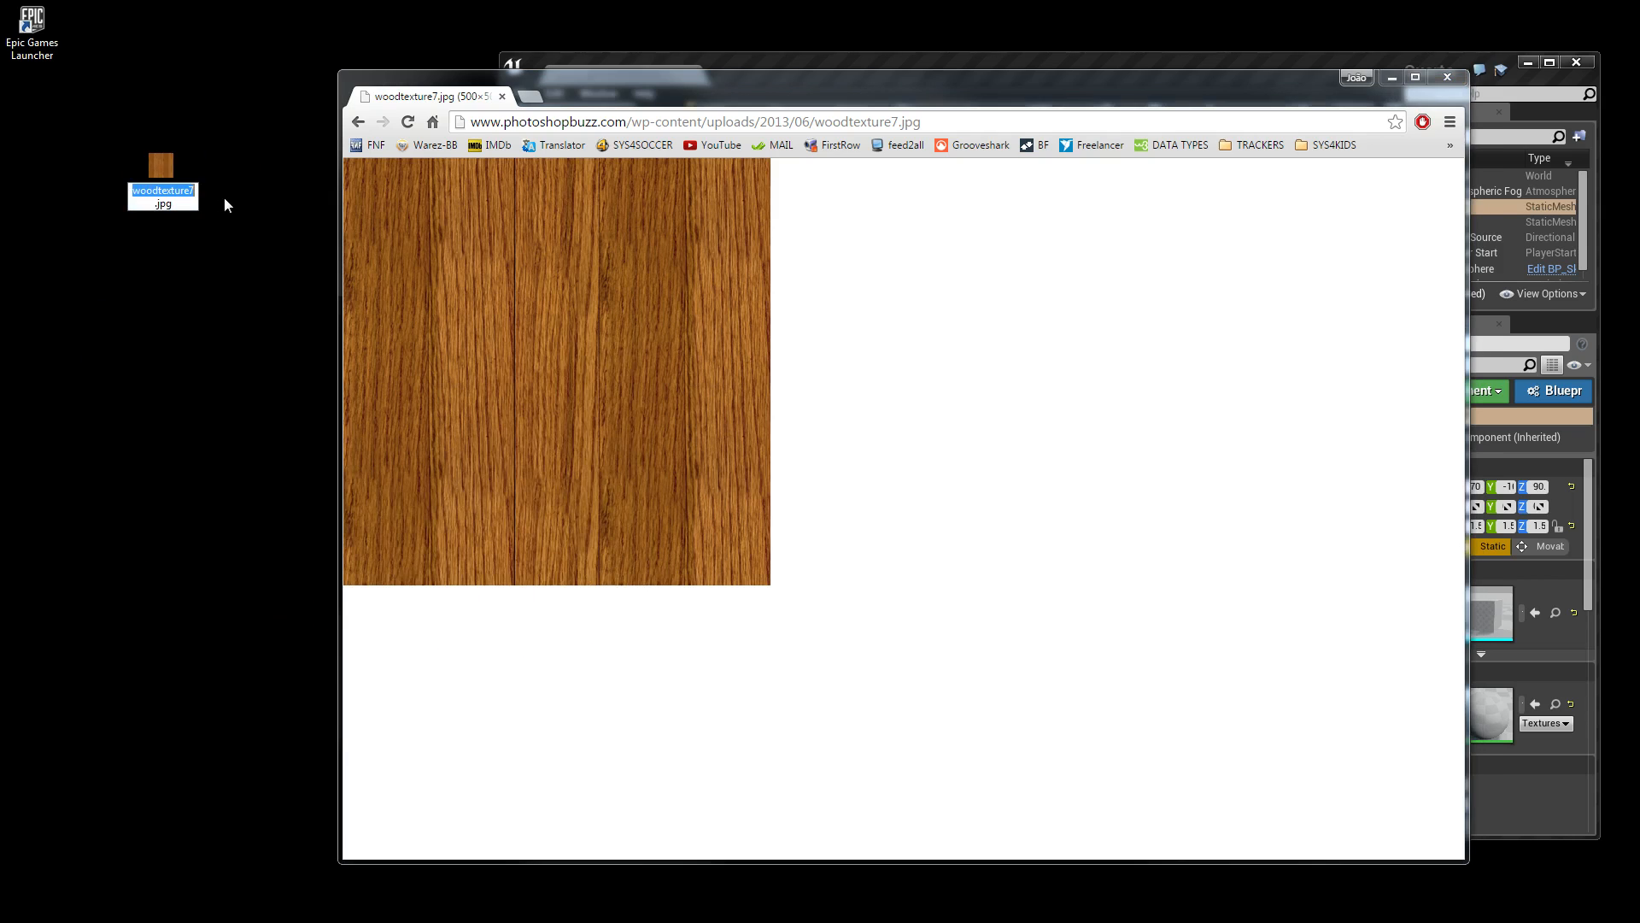
# Rename the saved texture file wood_01.jpg and place it below the Epic Games Launcher icon on the desktop.
pyautogui.press('F2')
pyautogui.write('wood')
pyautogui.write('_01')
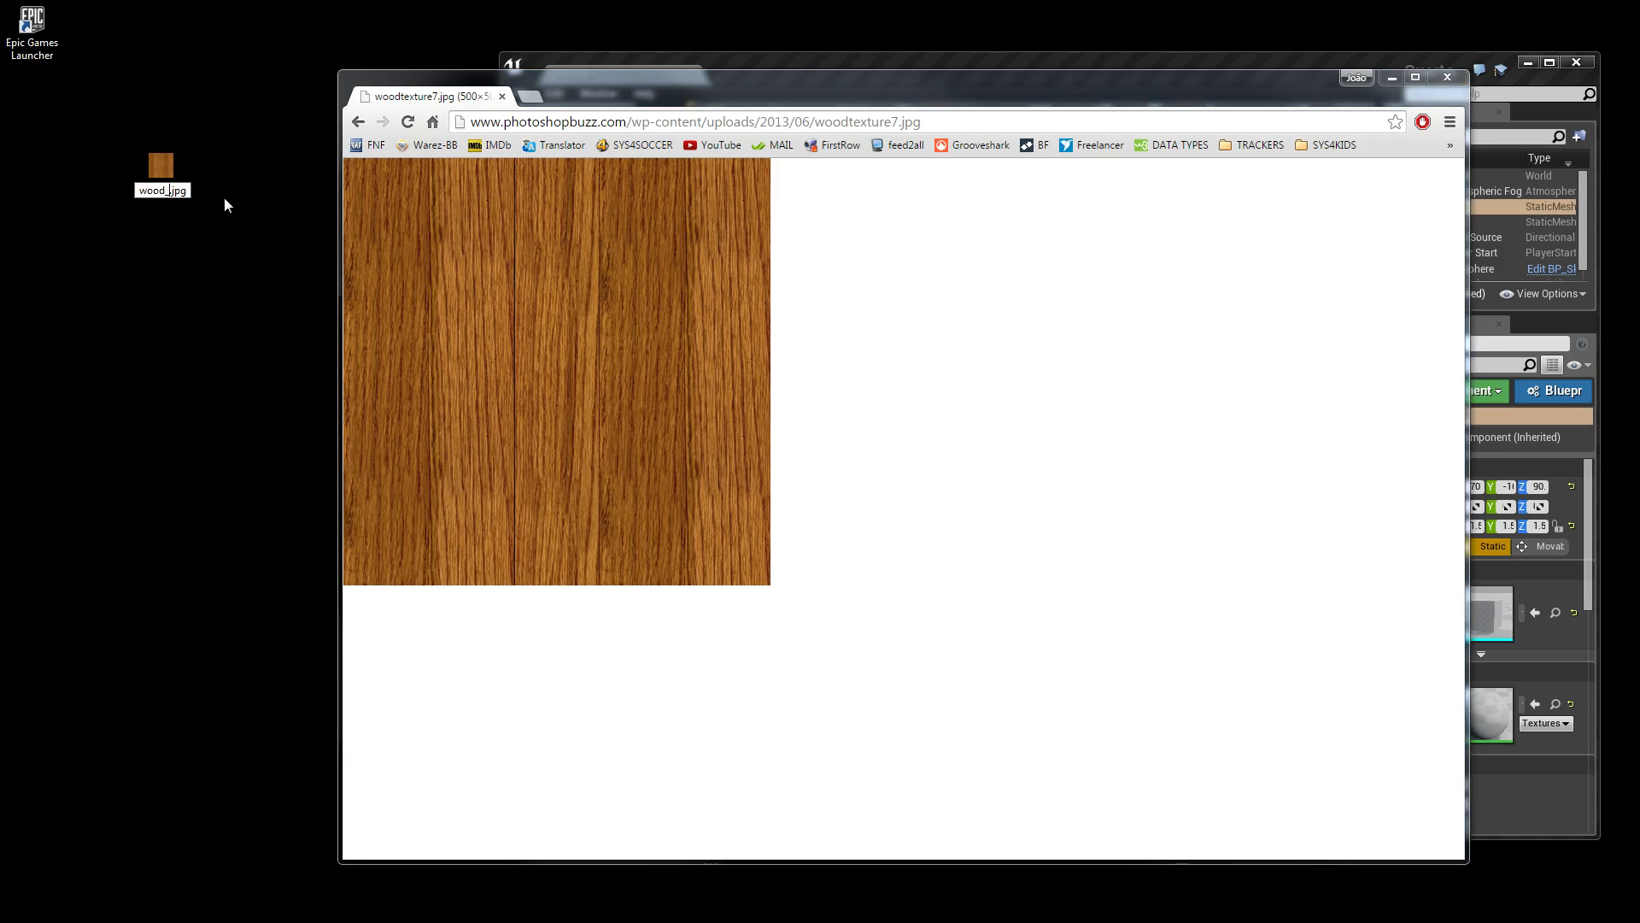
pyautogui.press('Return')
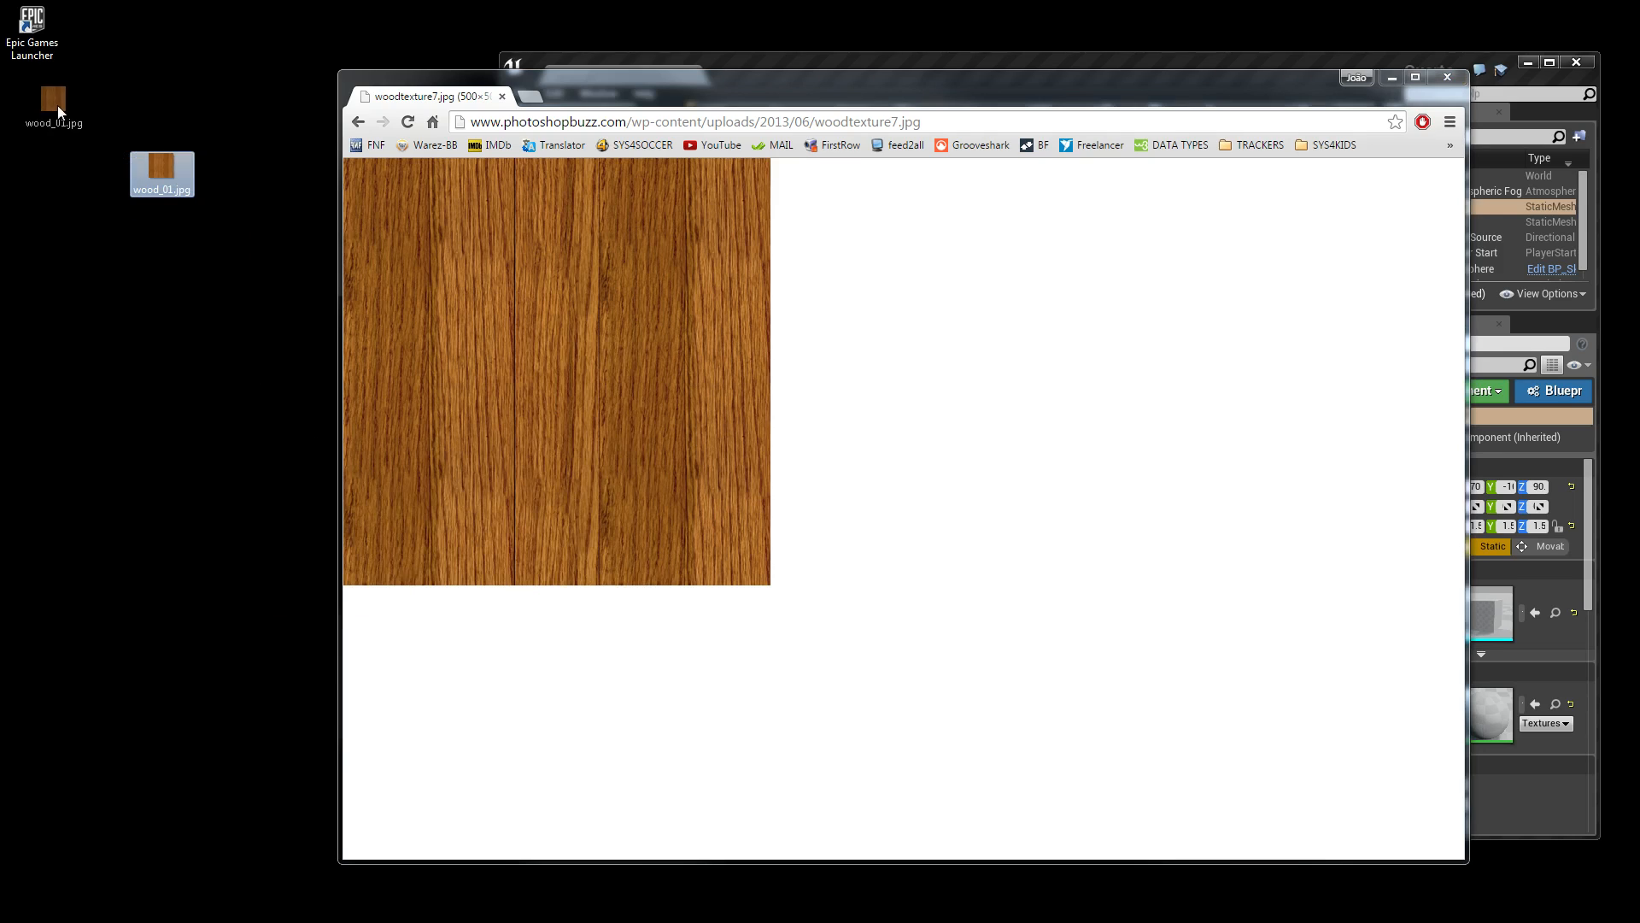
pyautogui.moveTo(58, 106); pyautogui.dragTo(55, 106)
# Return to the image results and change the exact size filter to 512 × 512 px.
pyautogui.click(357, 123)
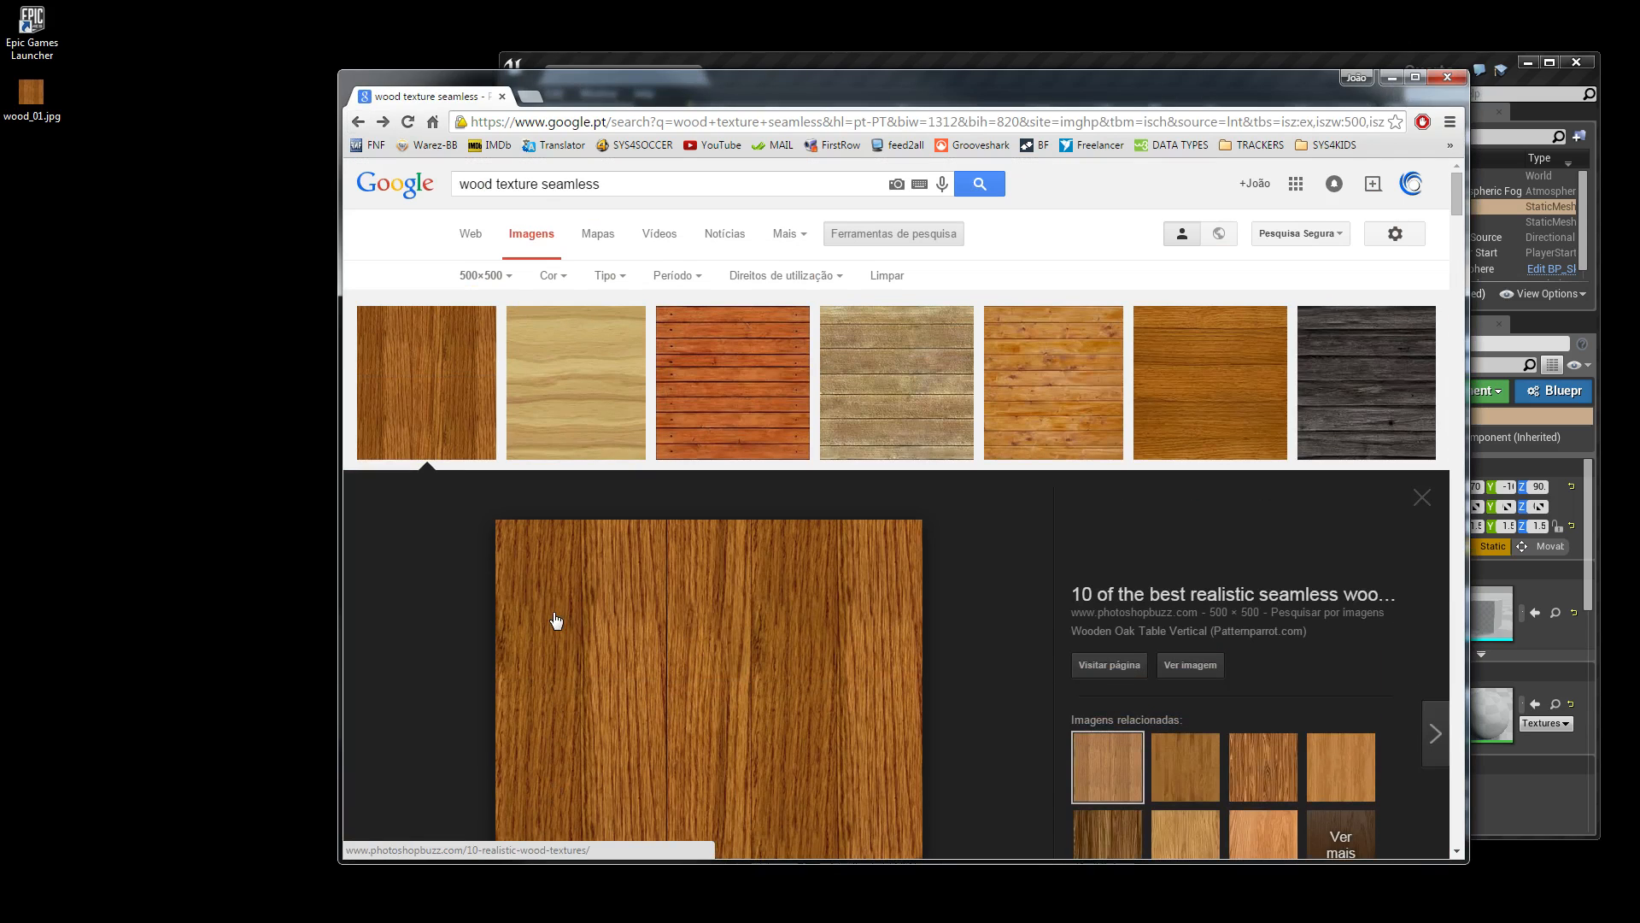
pyautogui.click(482, 275)
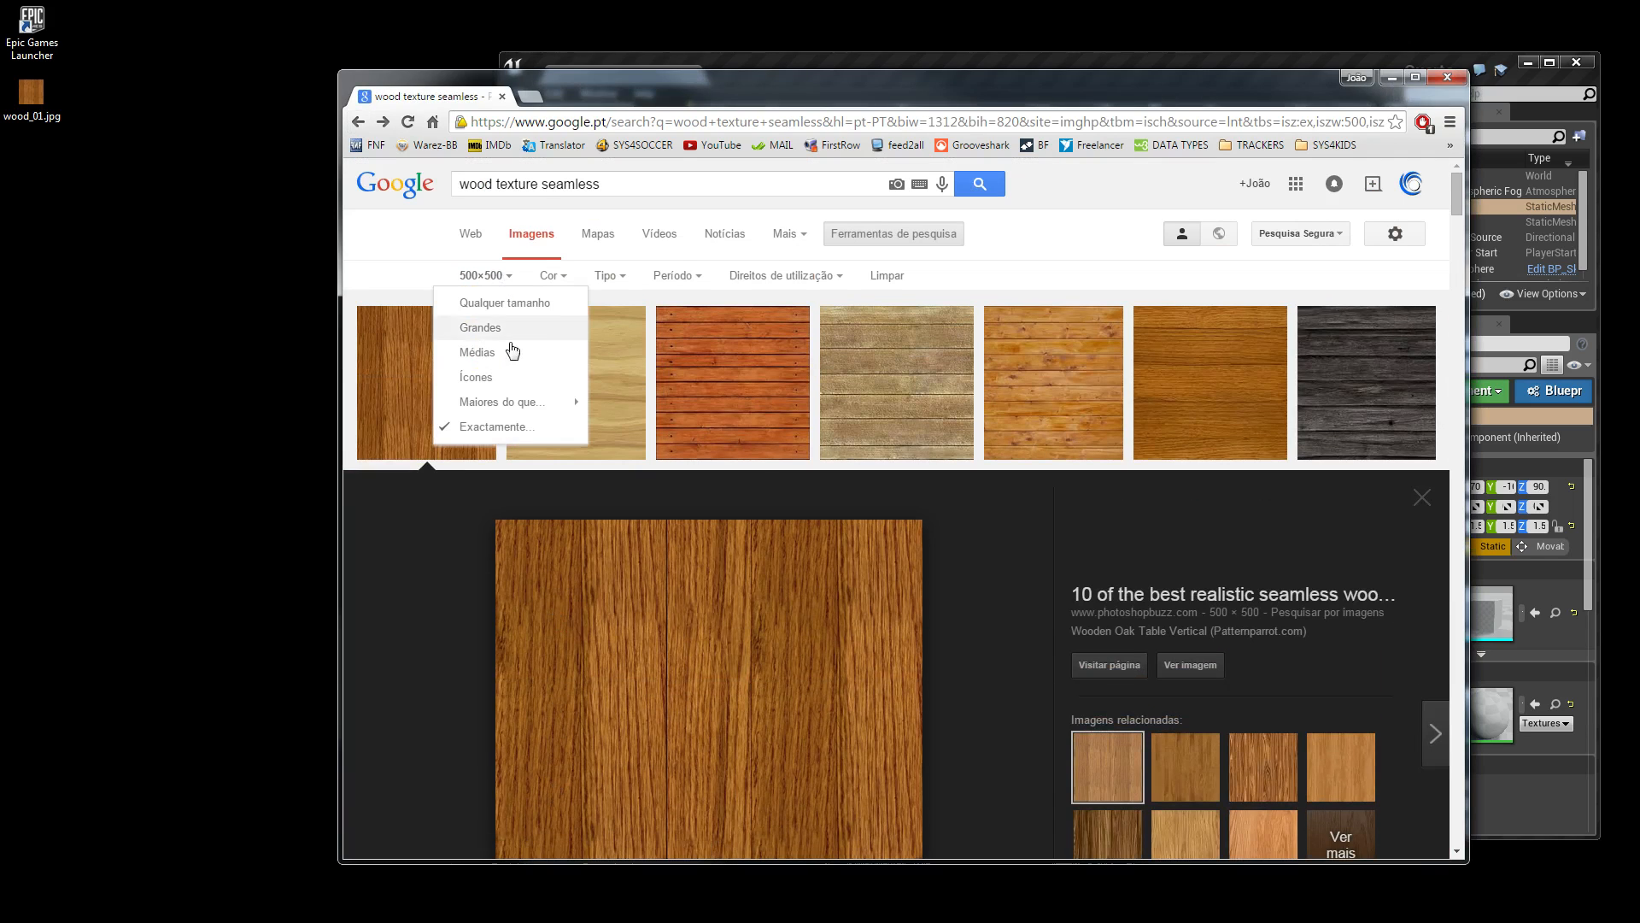
pyautogui.click(510, 426)
pyautogui.doubleClick(913, 448)
pyautogui.write('512')
pyautogui.press('Tab')
pyautogui.write('512')
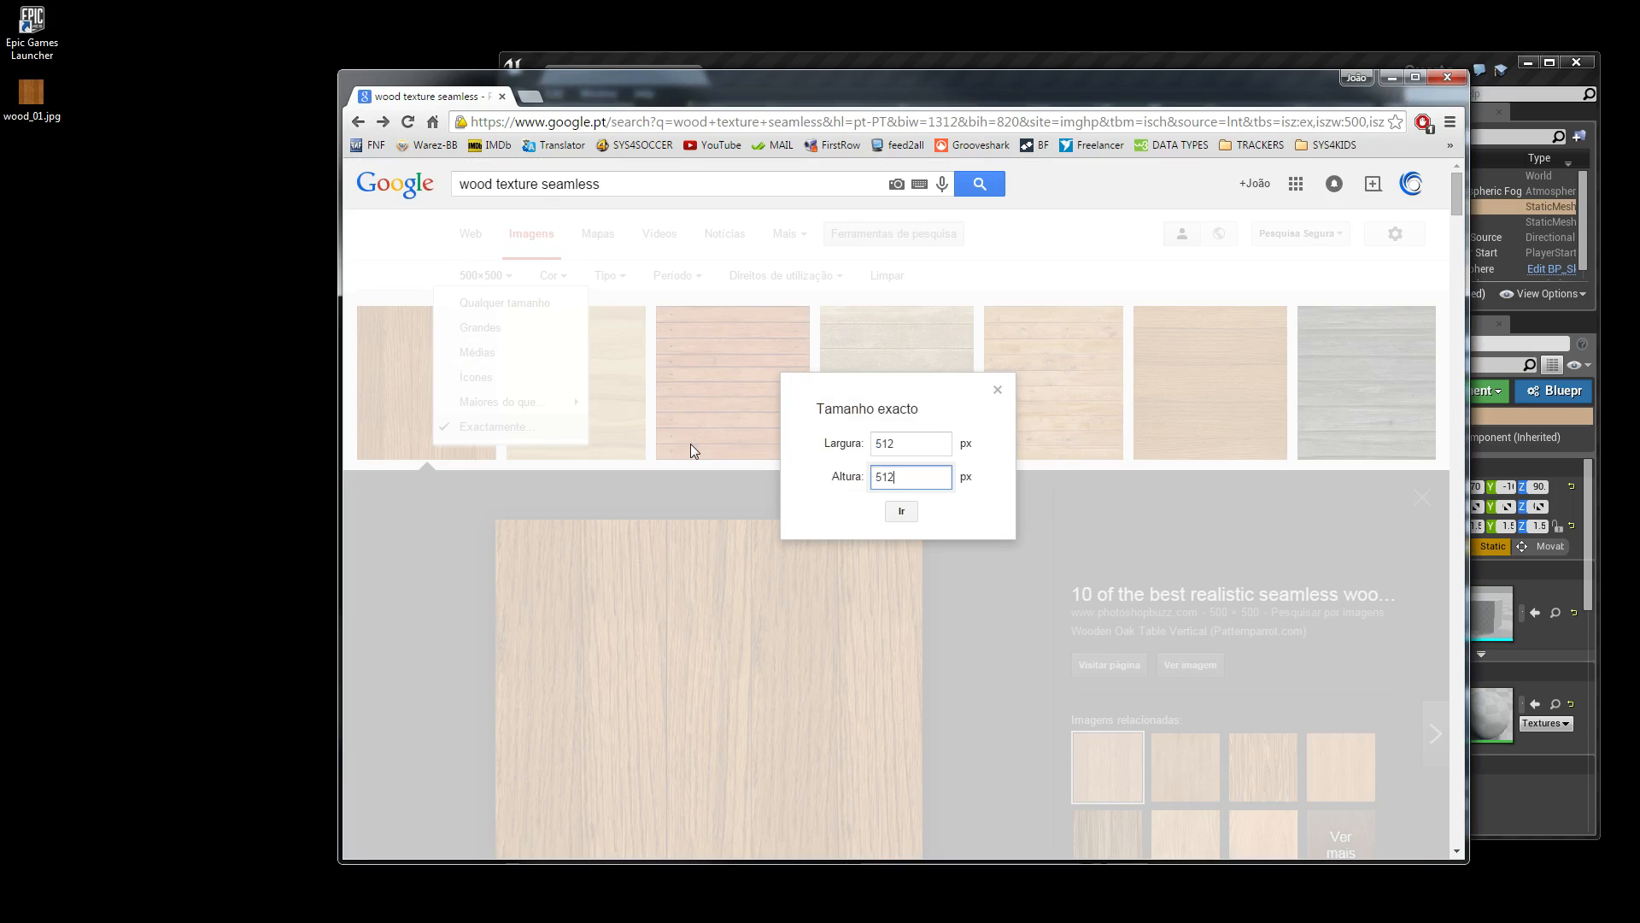
pyautogui.click(907, 511)
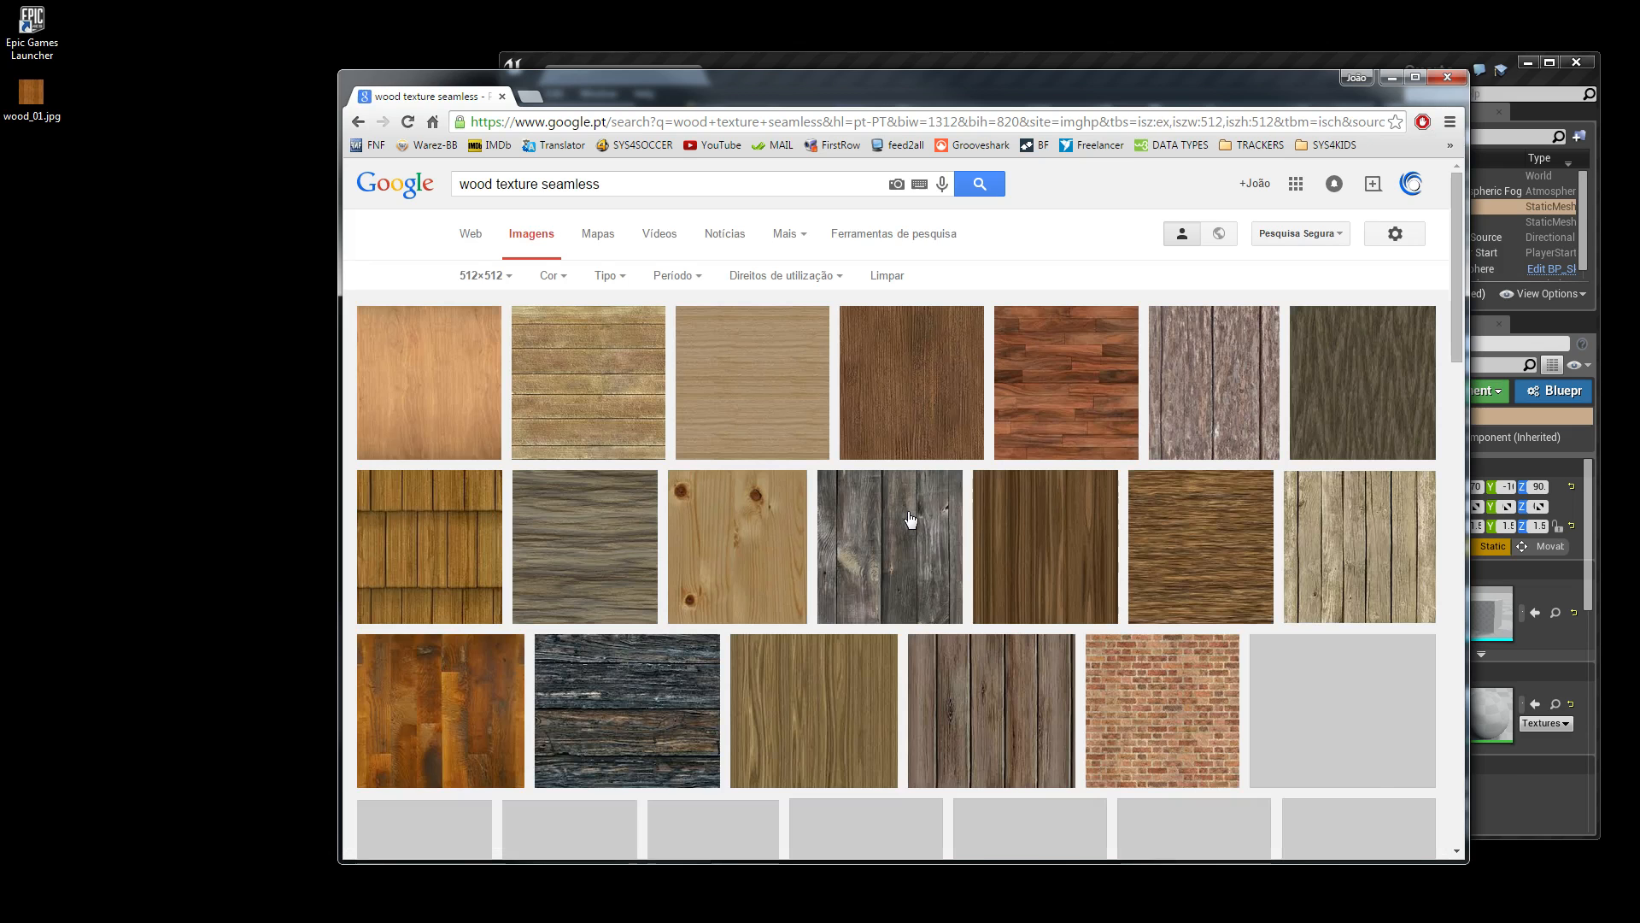
# Open the dark Weathered Wood Background texture at full size and save it to the desktop.
pyautogui.click(668, 707)
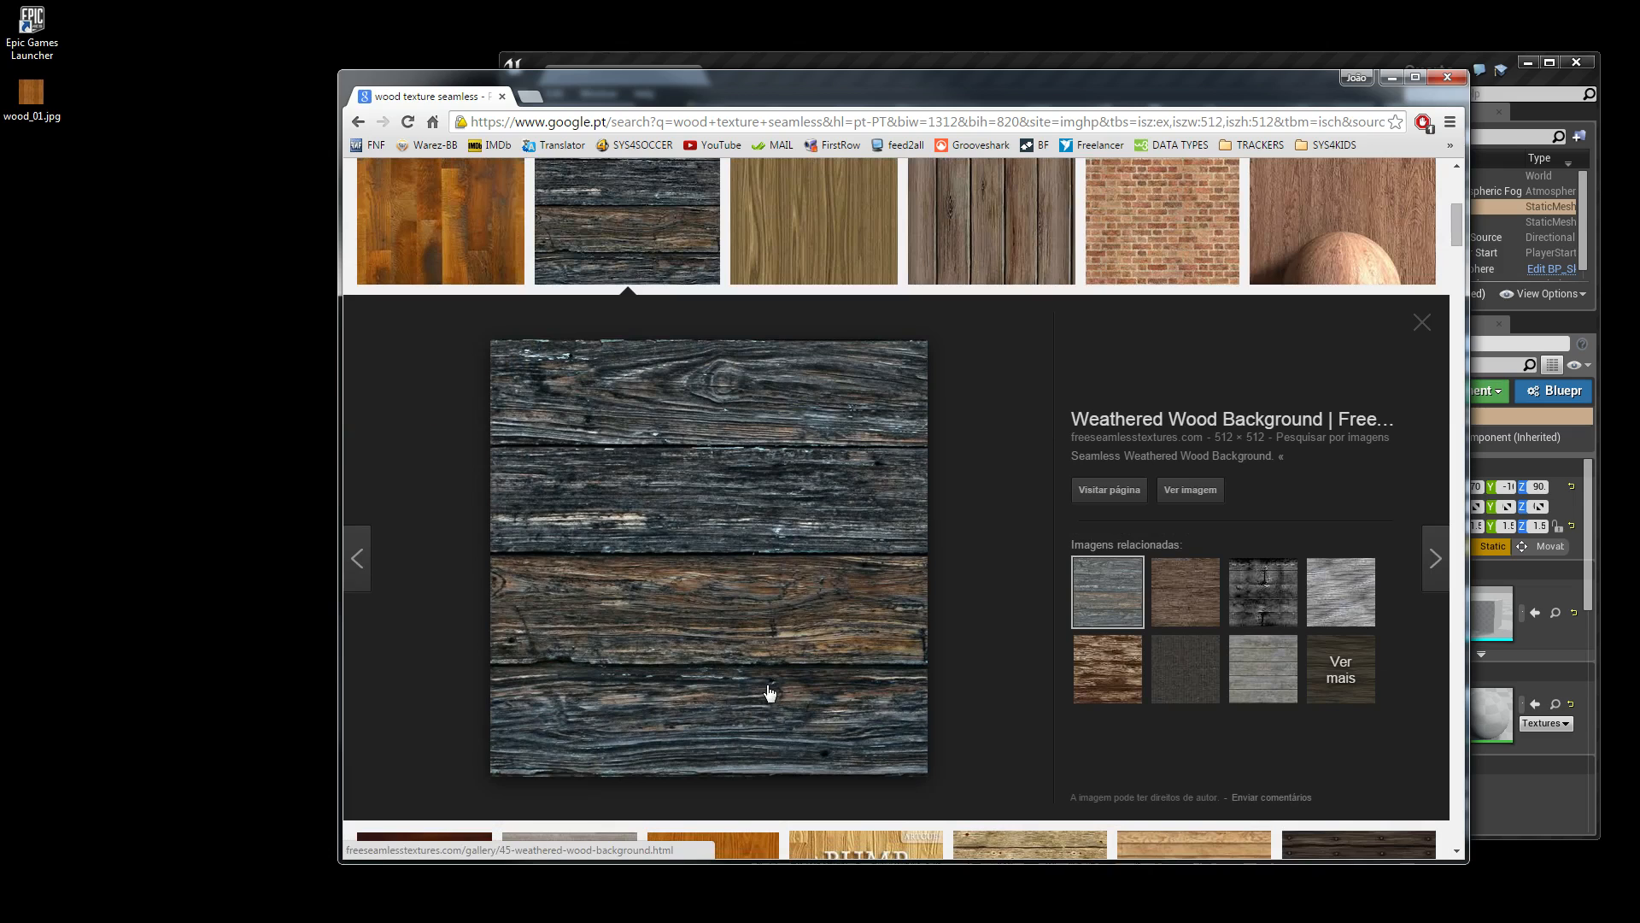
pyautogui.click(1192, 489)
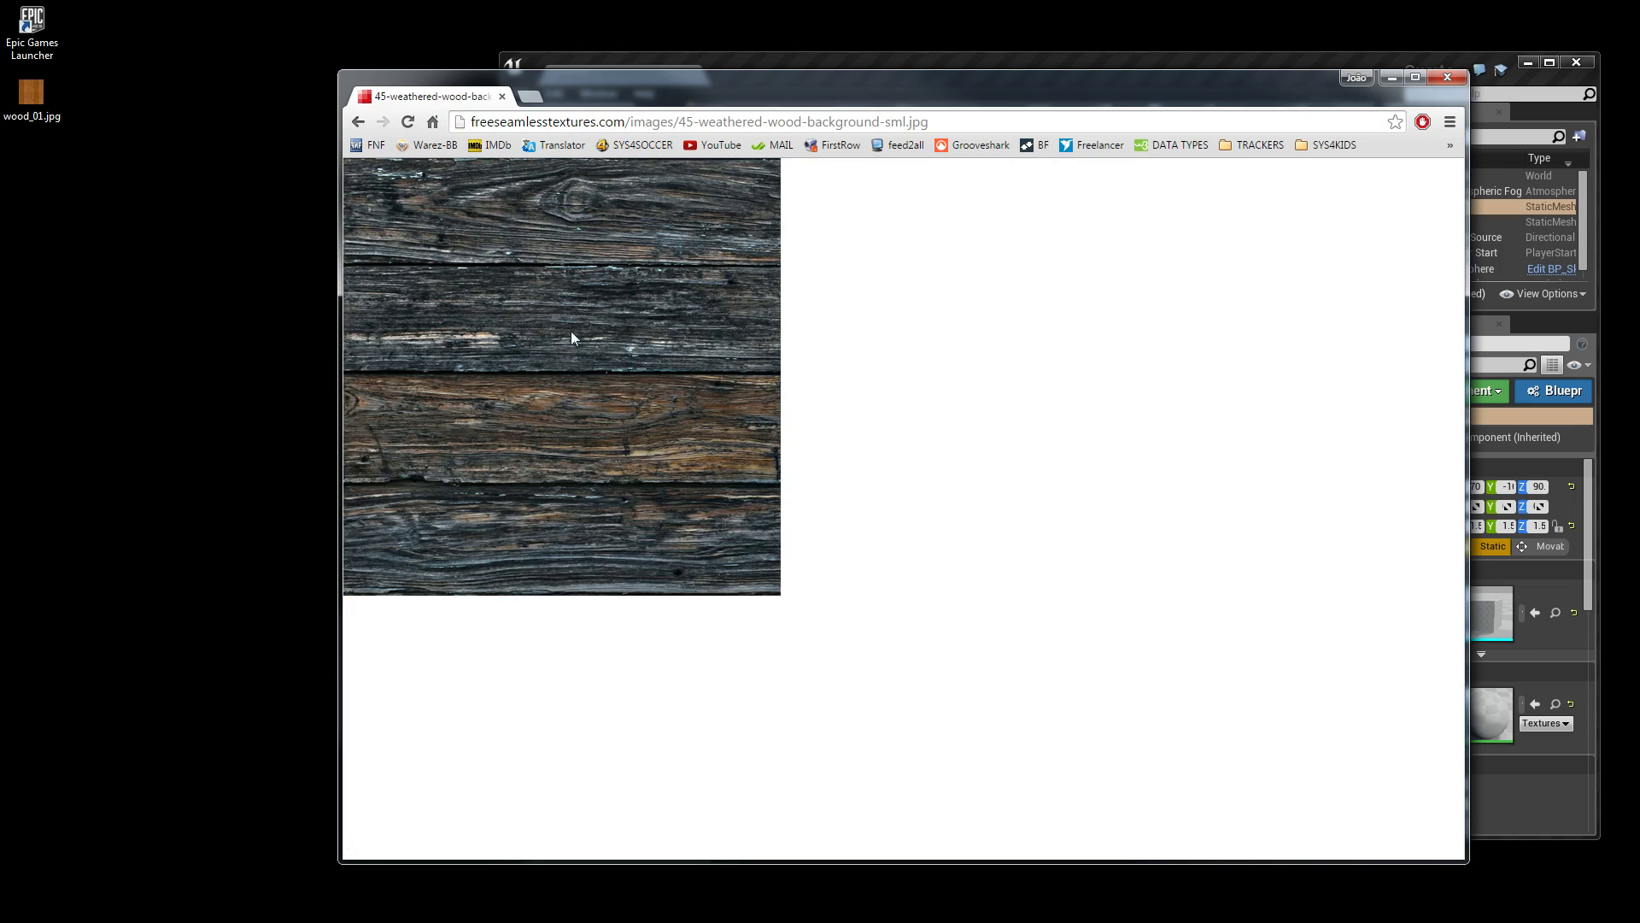
pyautogui.moveTo(567, 335); pyautogui.dragTo(133, 264)
# Rename the weathered wood file wood_2.jpg and place it below wood_01.jpg on the desktop.
pyautogui.click(169, 287)
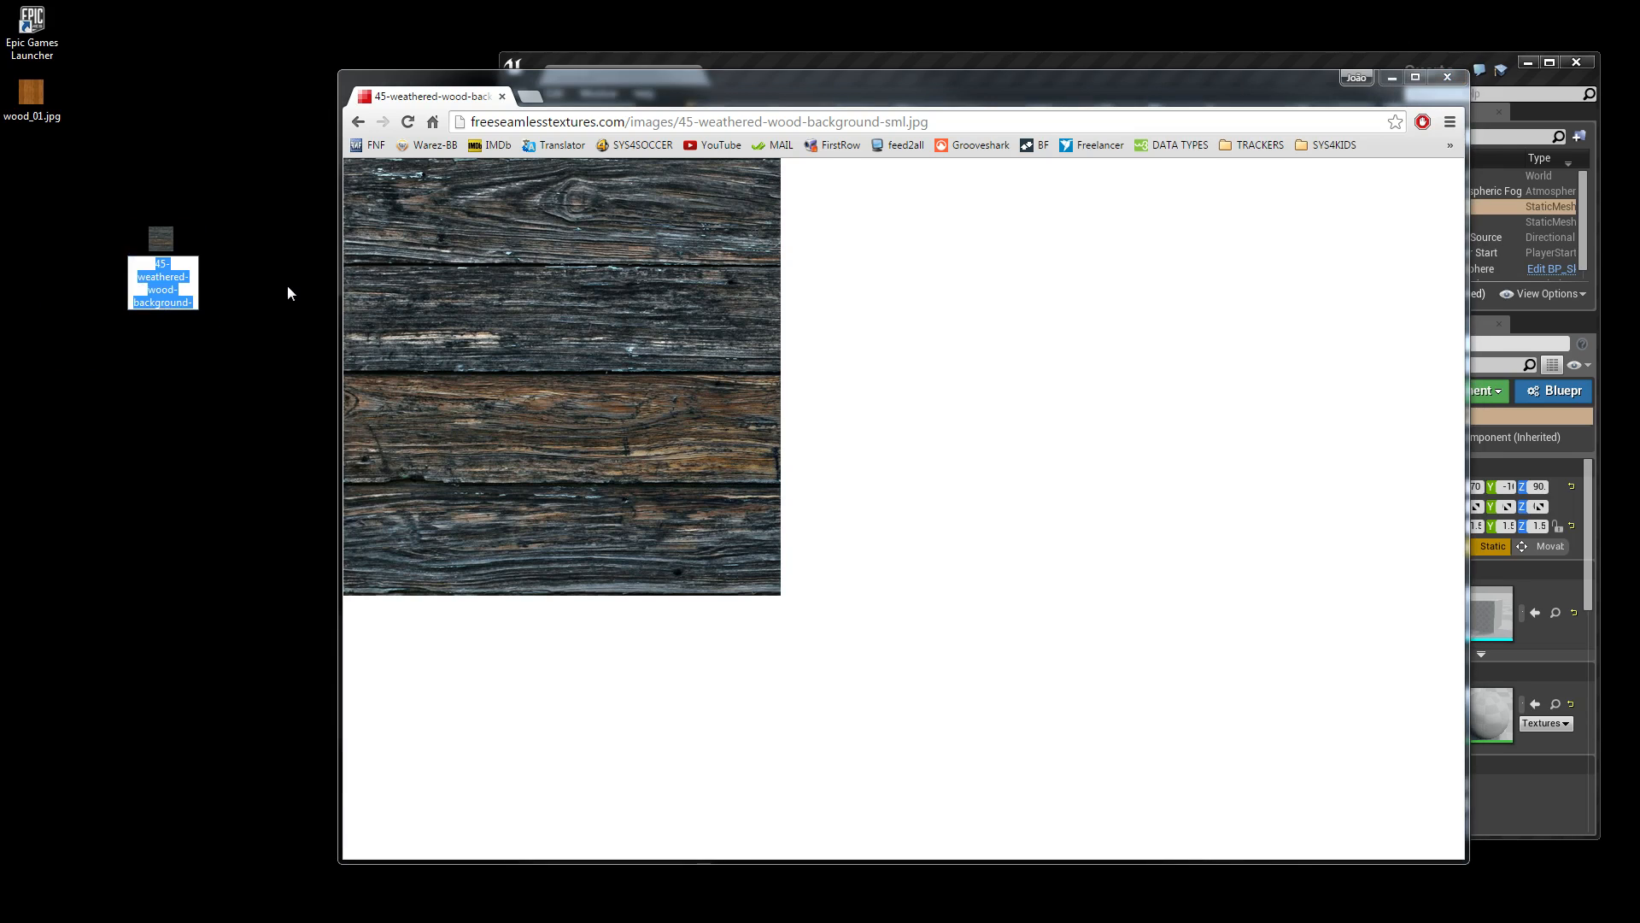
pyautogui.write('wood_2.jpg')
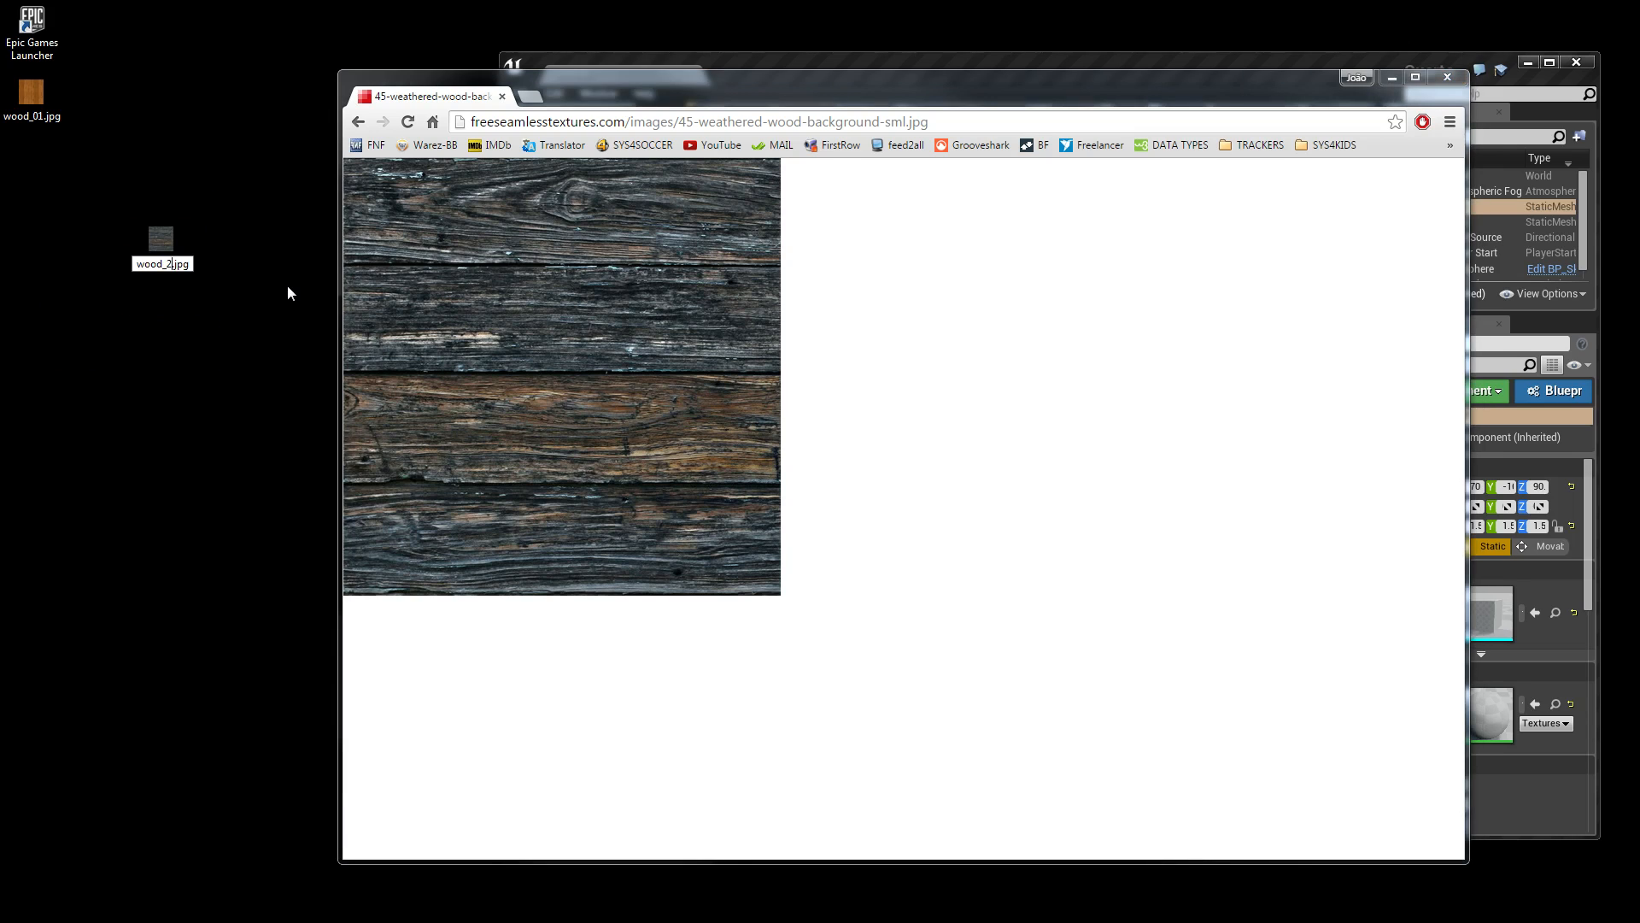
pyautogui.press('Return')
pyautogui.moveTo(29, 171); pyautogui.dragTo(29, 171)
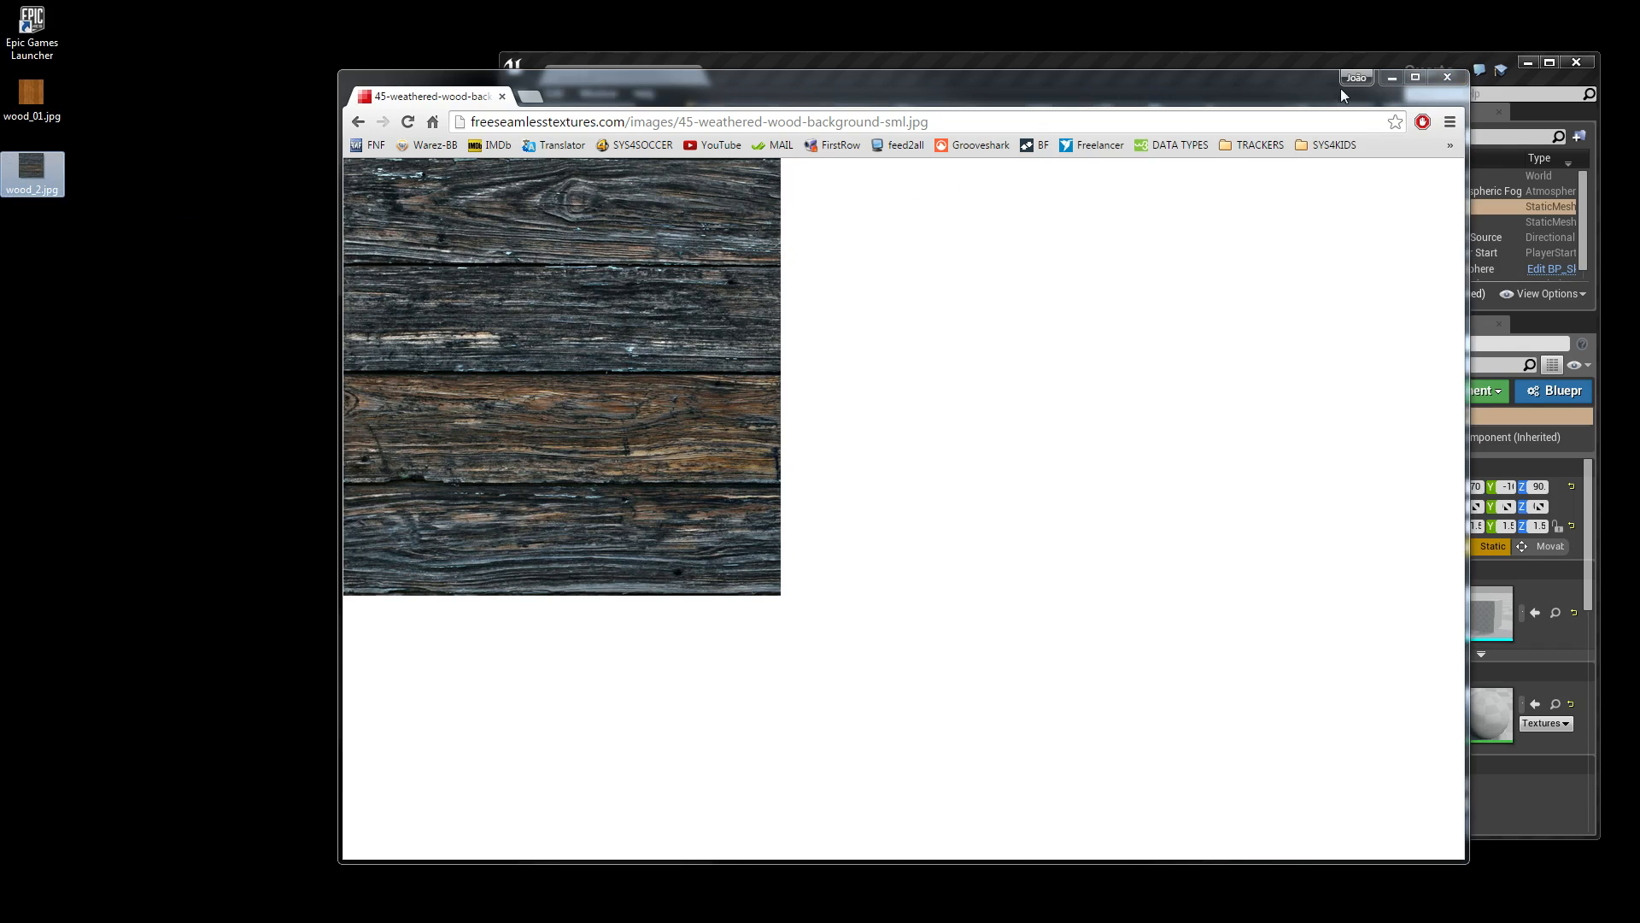
# Minimize the browser to switch to Unreal Editor, then move and enlarge its window, keeping the desktop texture files accessible.
pyautogui.click(1390, 78)
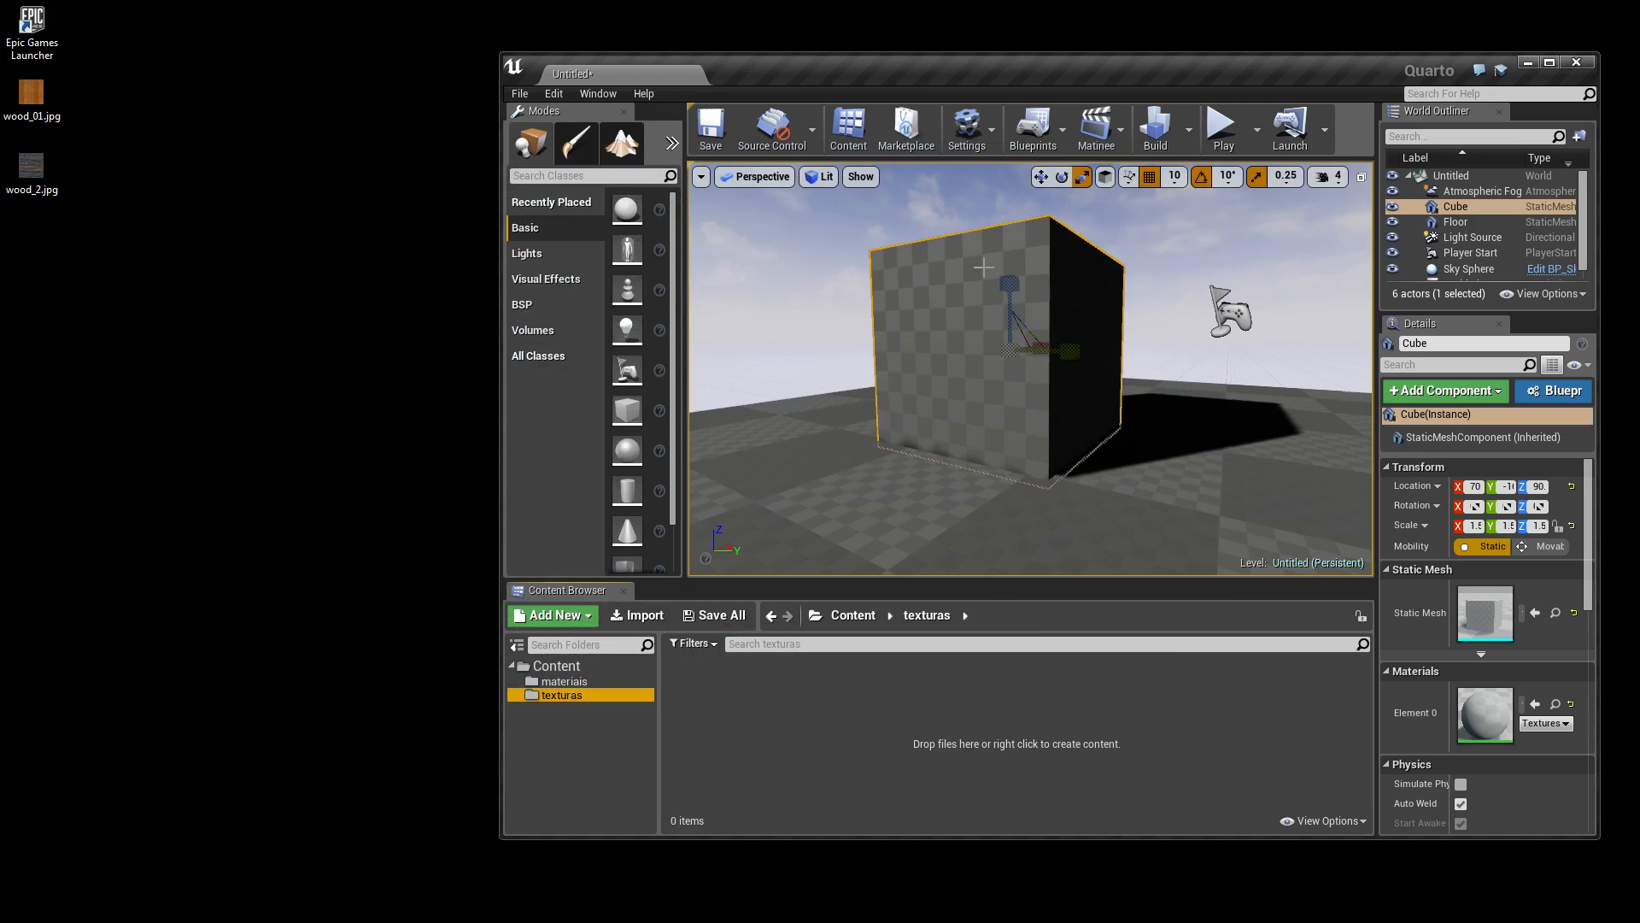
pyautogui.moveTo(818, 71); pyautogui.dragTo(487, 34)
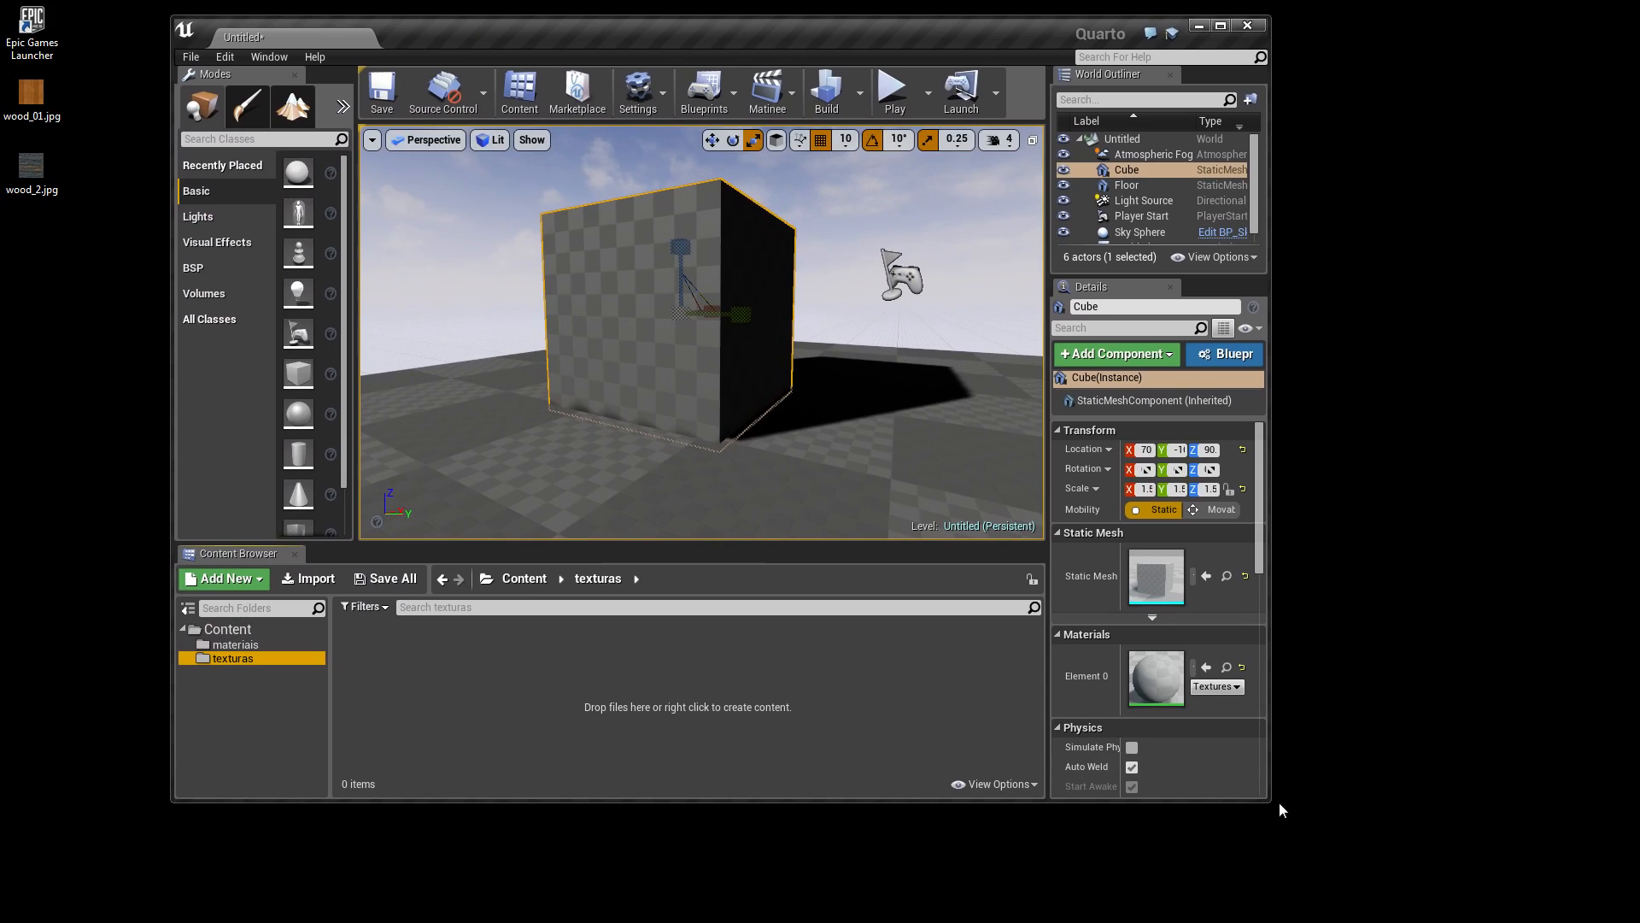
pyautogui.moveTo(1271, 801); pyautogui.dragTo(1606, 900)
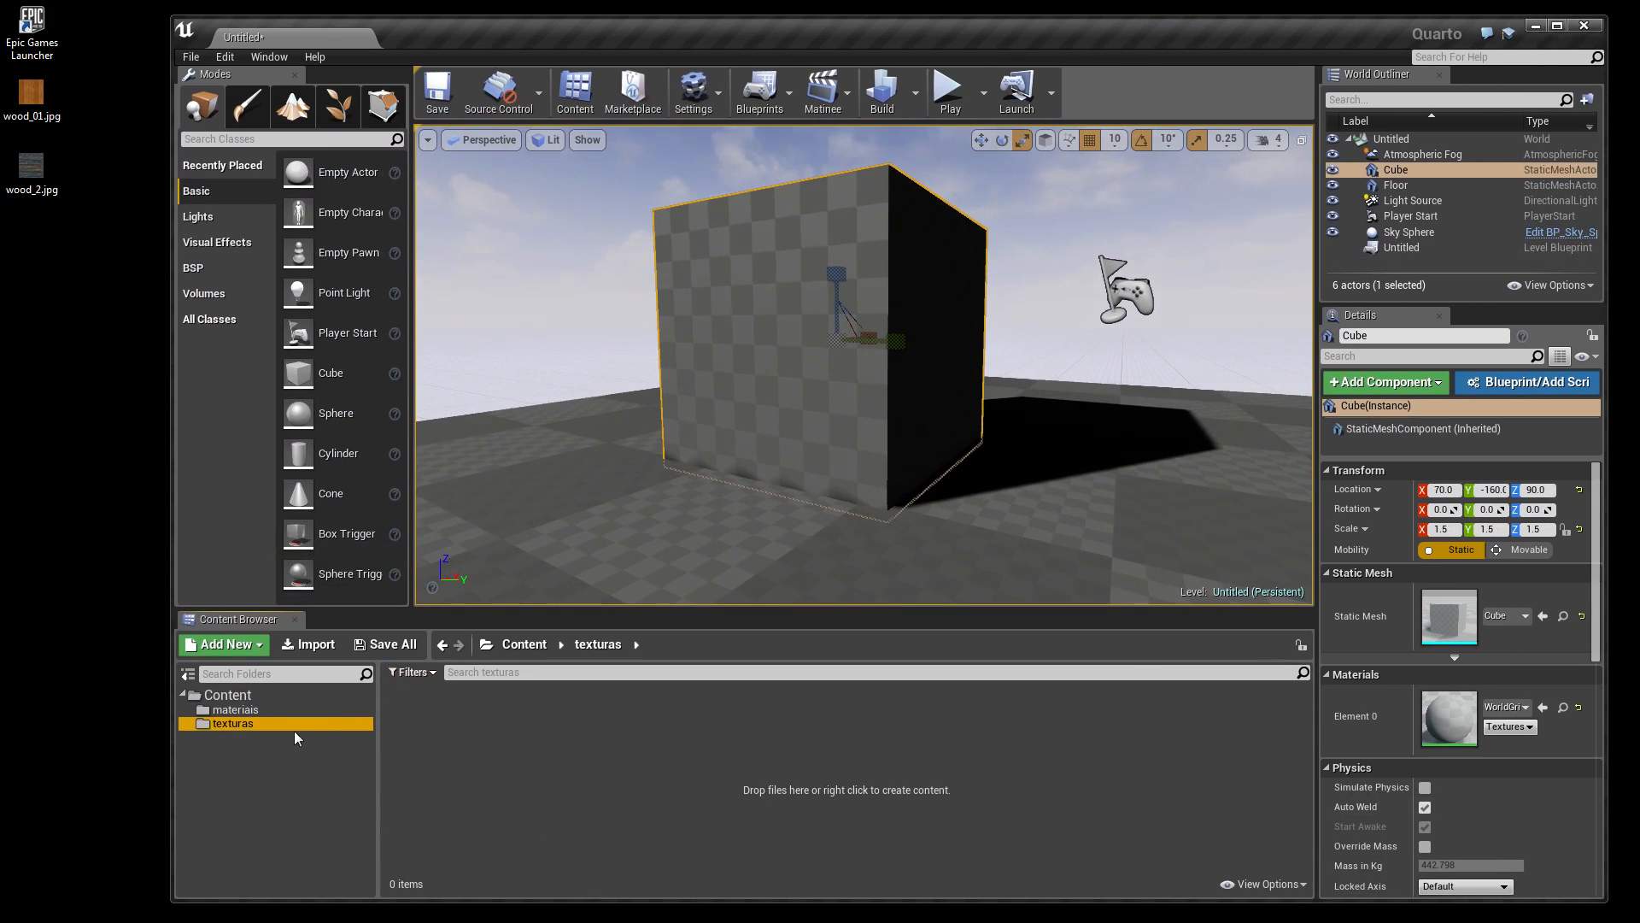
pyautogui.click(235, 710)
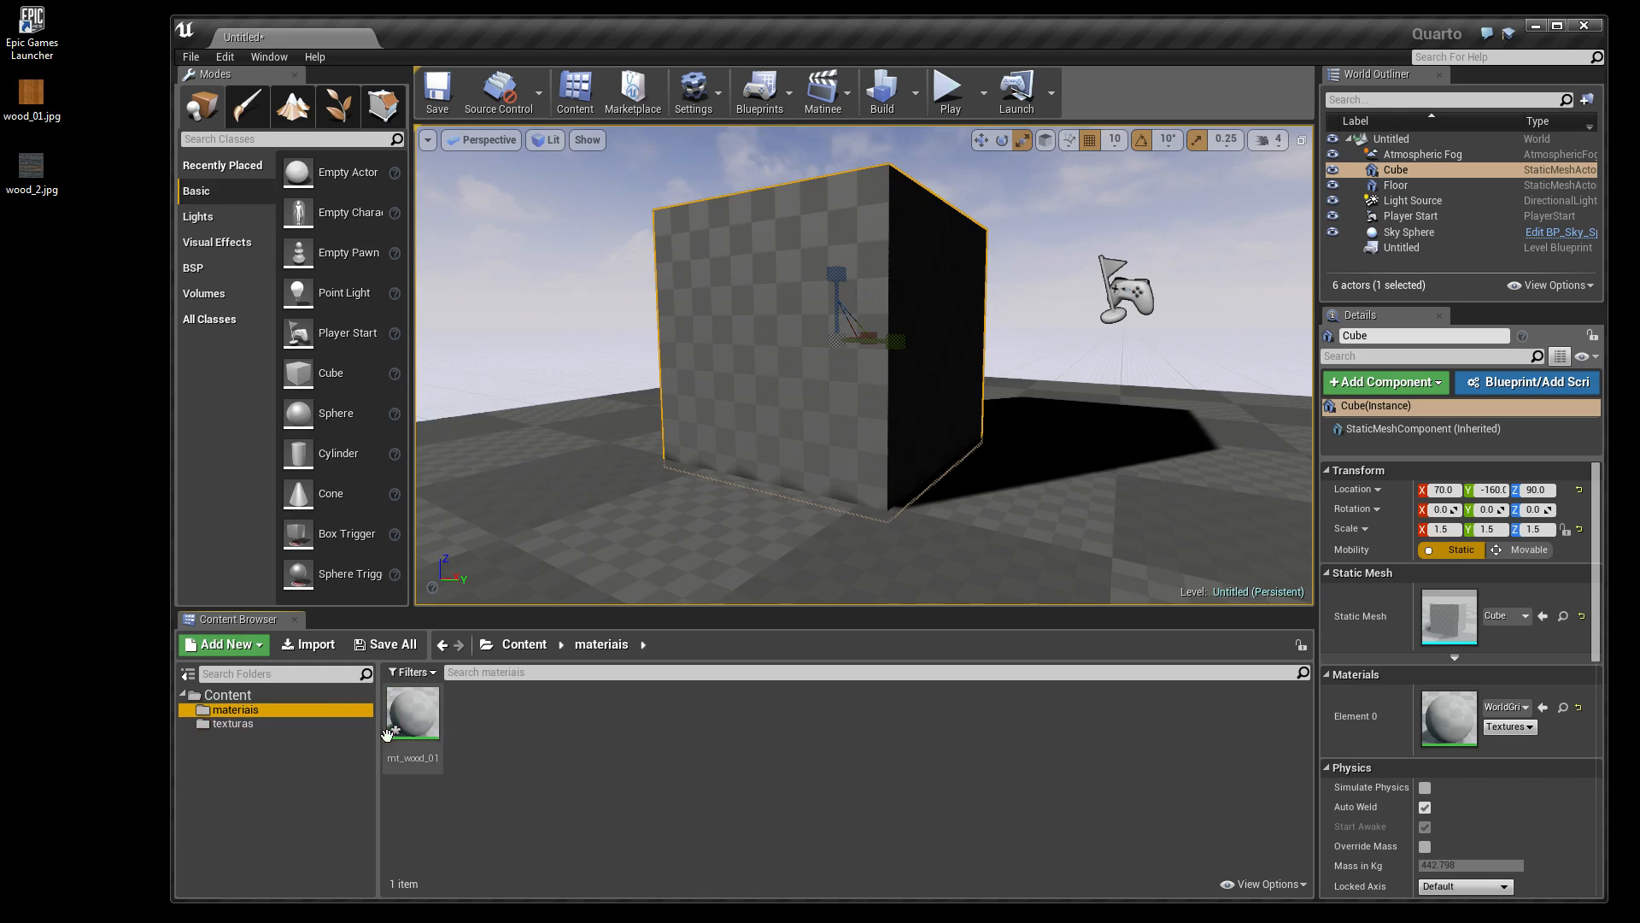
pyautogui.click(227, 724)
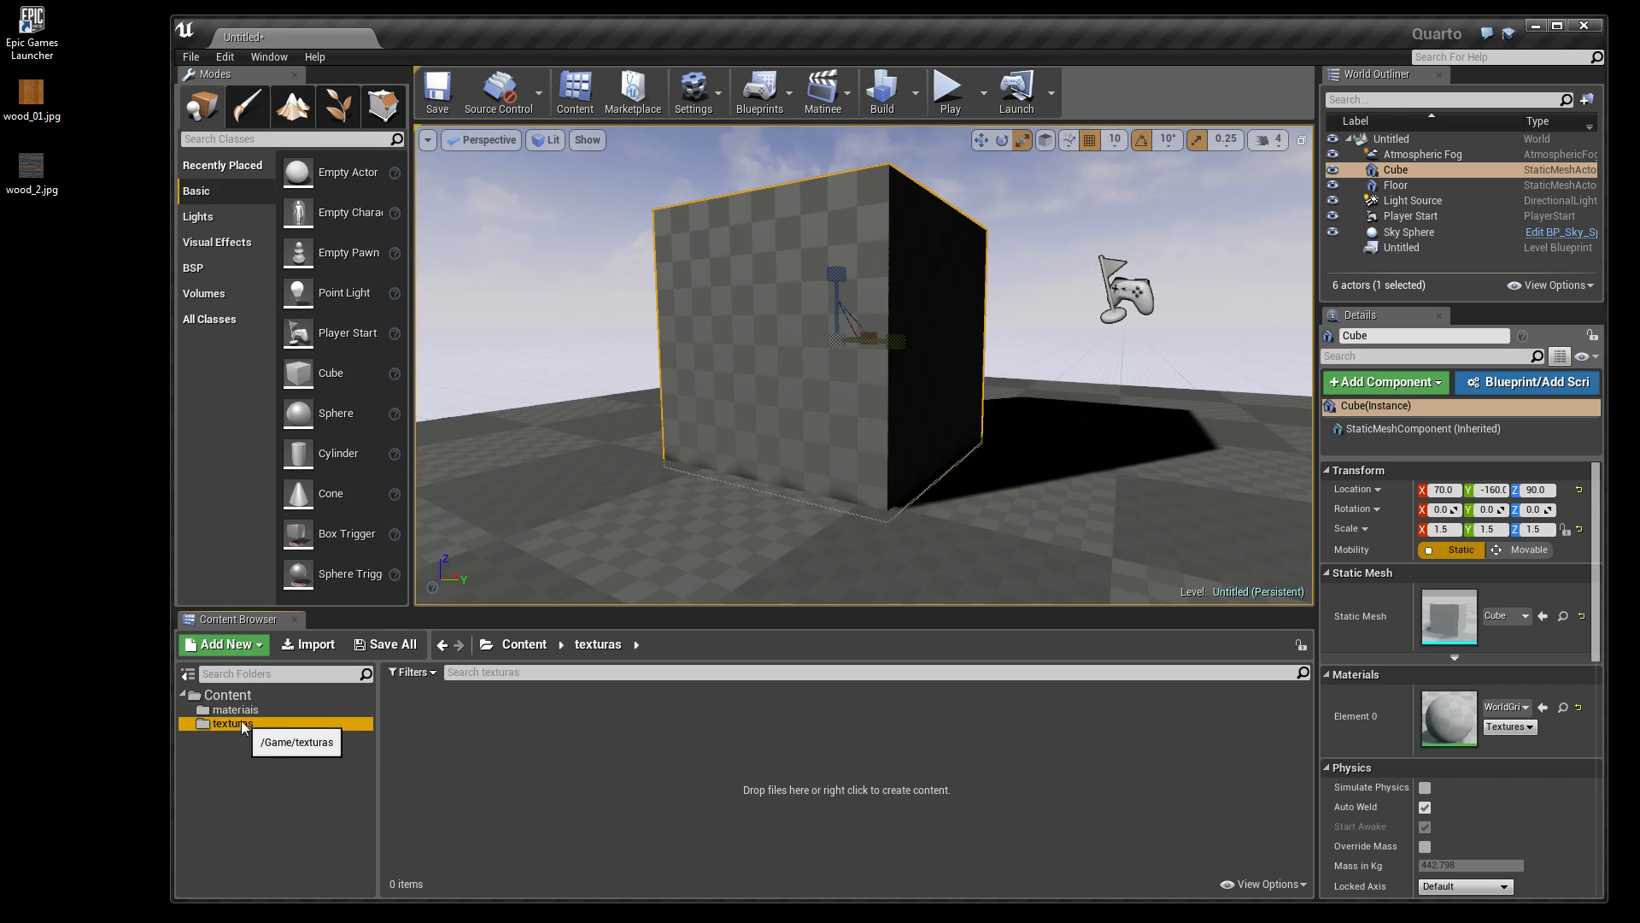
pyautogui.click(301, 646)
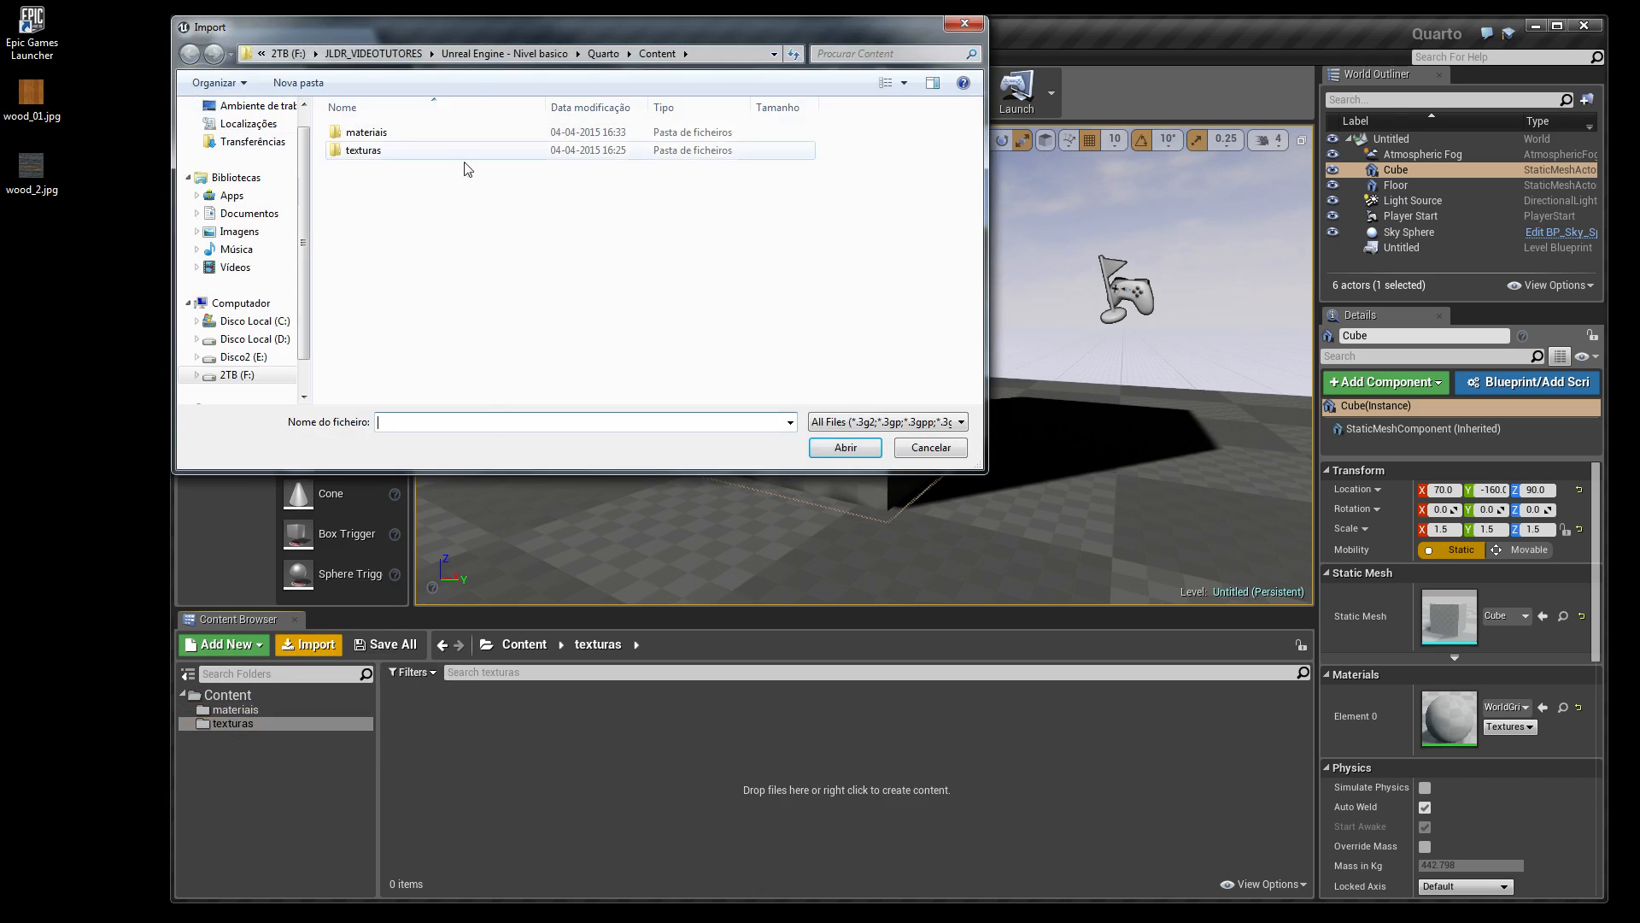
pyautogui.click(950, 446)
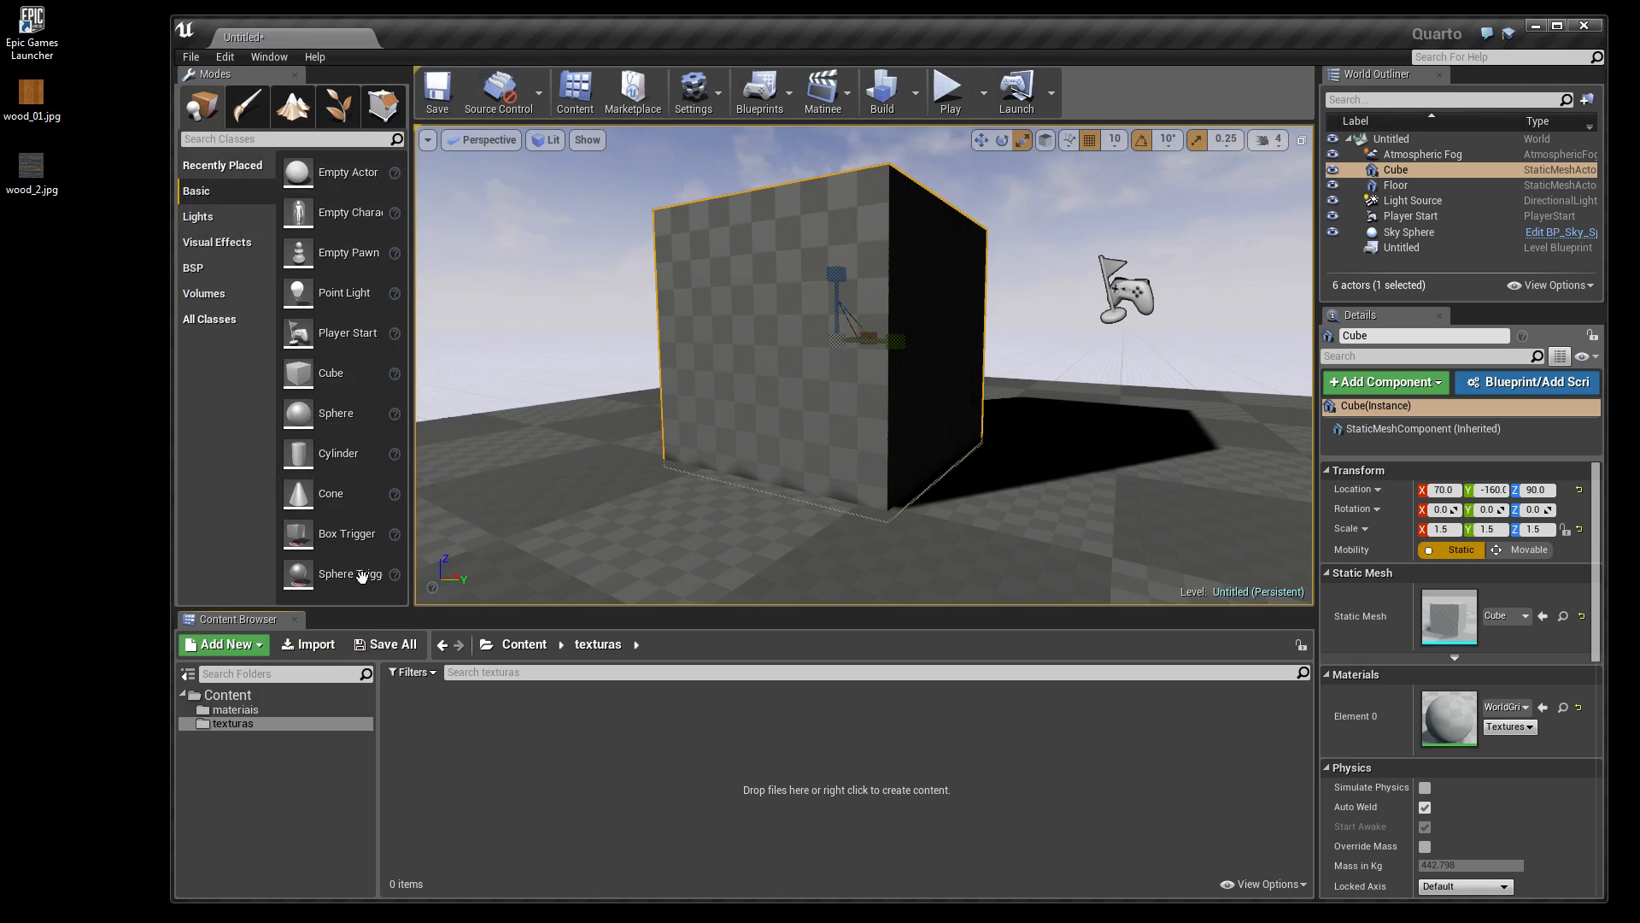
# Import wood_01.jpg from the desktop into the texturas folder, accepting its non-power-of-two size.
pyautogui.click(232, 722)
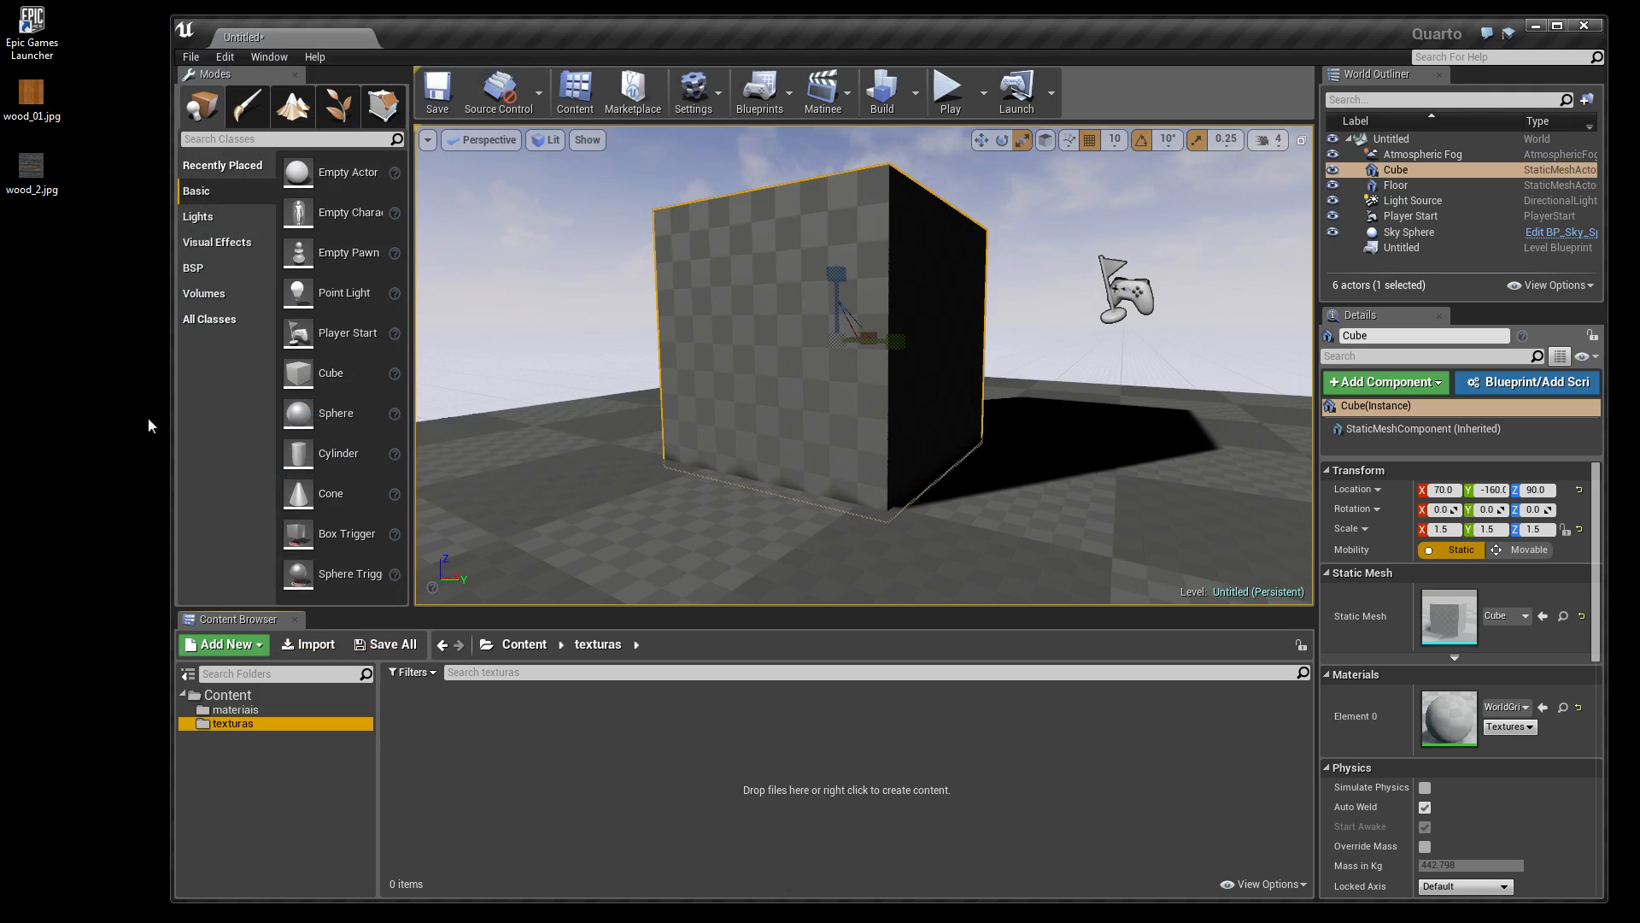
pyautogui.click(35, 102)
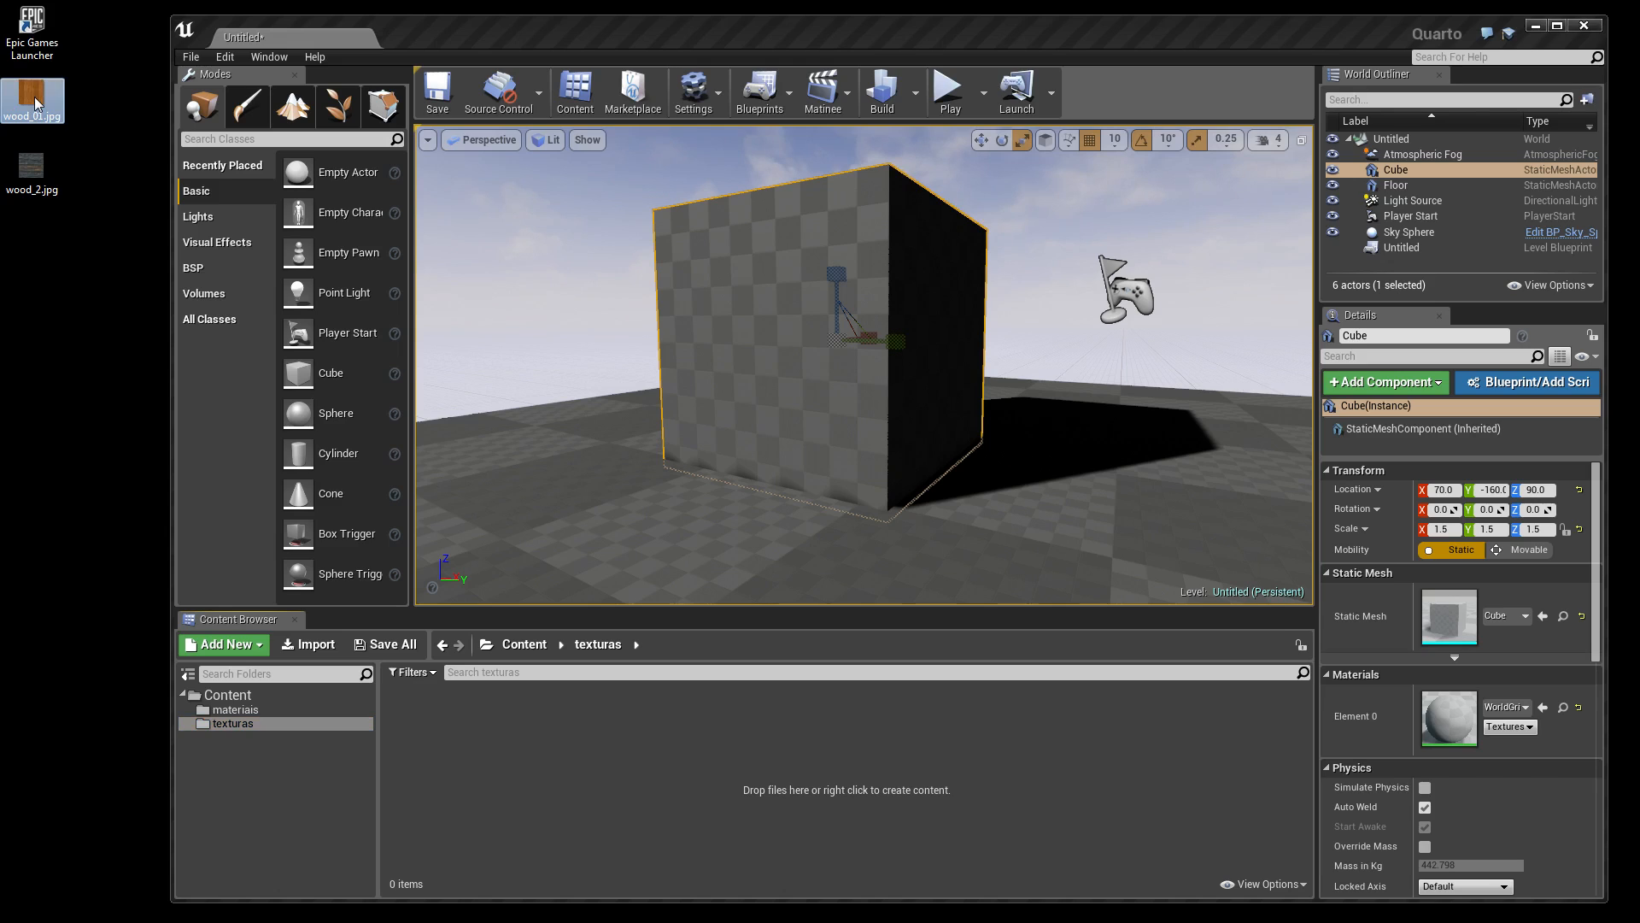
pyautogui.moveTo(161, 321); pyautogui.dragTo(263, 726)
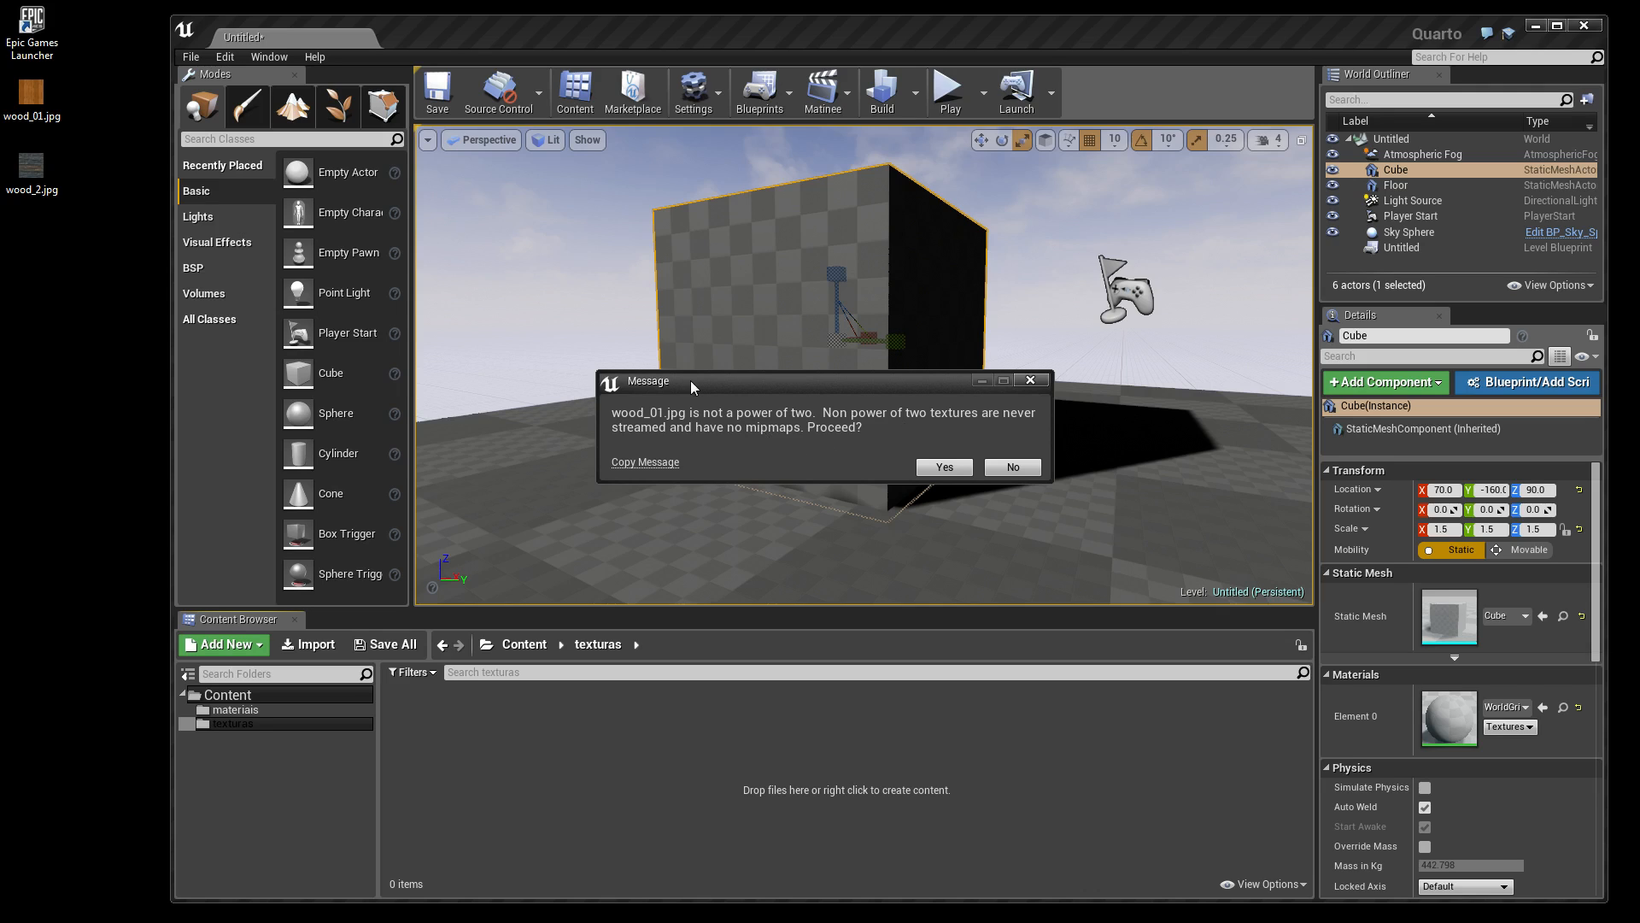
pyautogui.moveTo(691, 381); pyautogui.dragTo(661, 362)
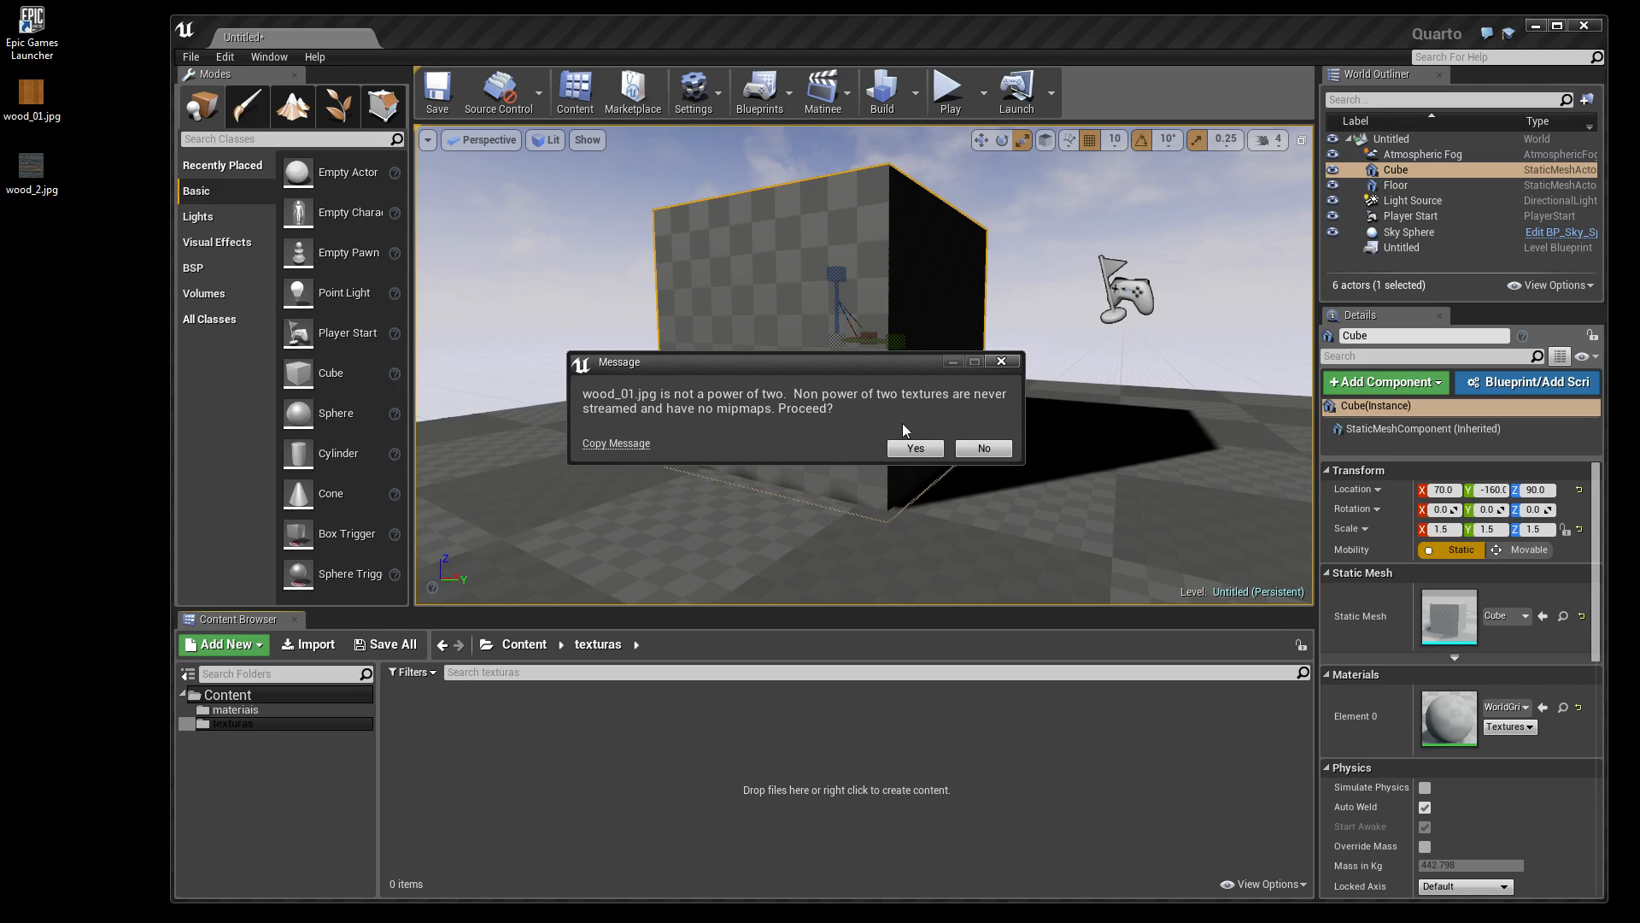
pyautogui.moveTo(836, 367); pyautogui.dragTo(800, 355)
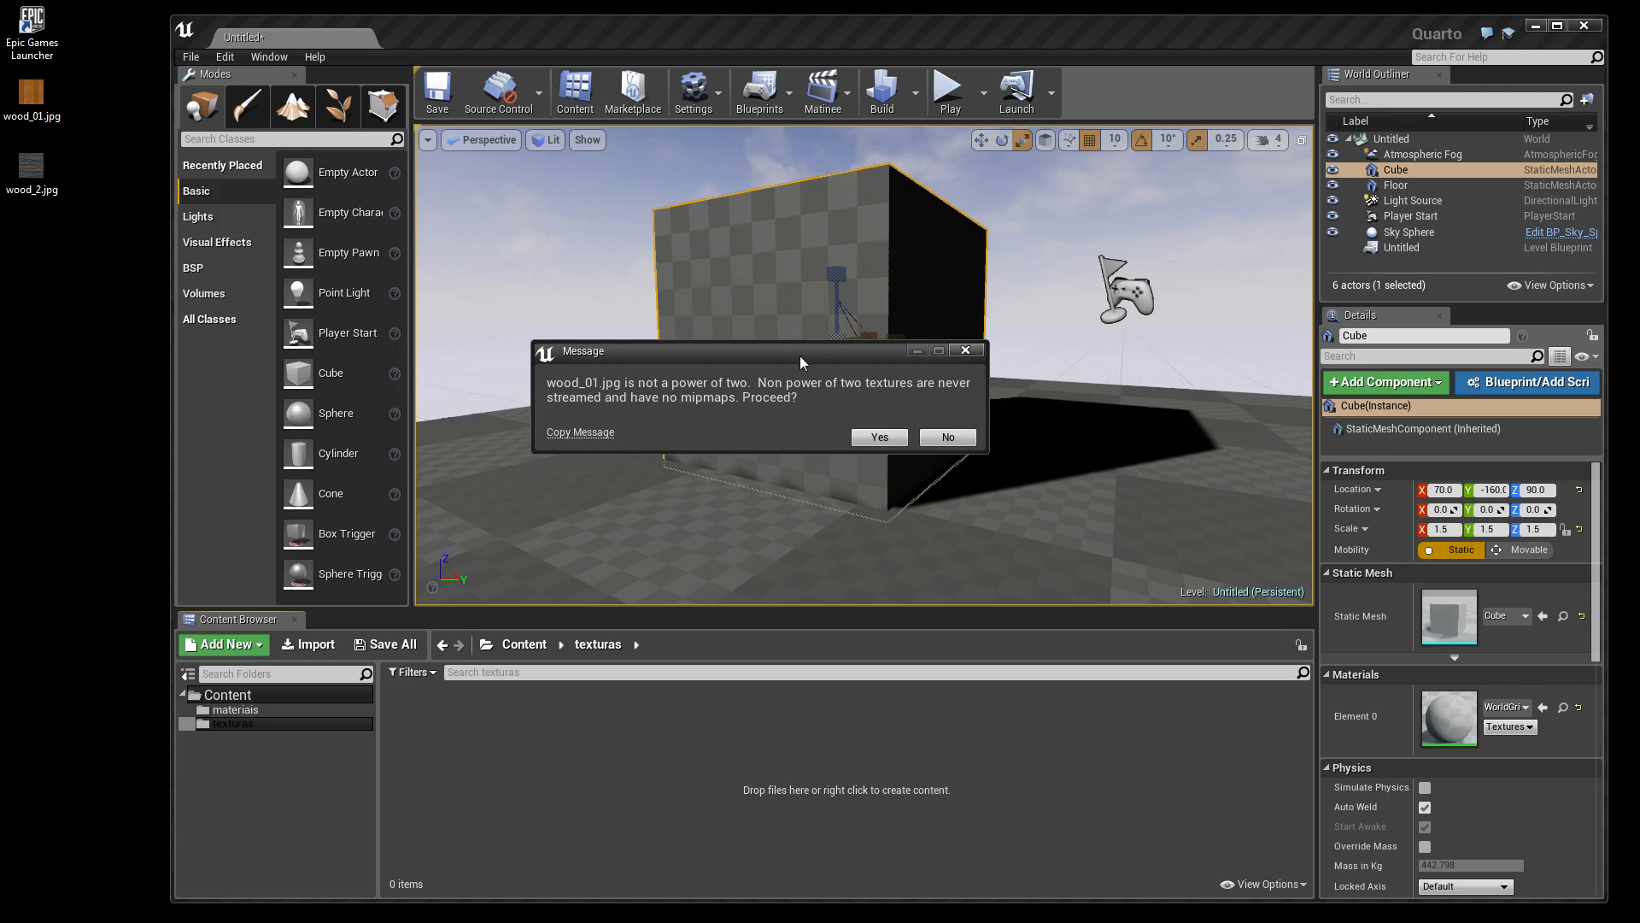
pyautogui.click(881, 437)
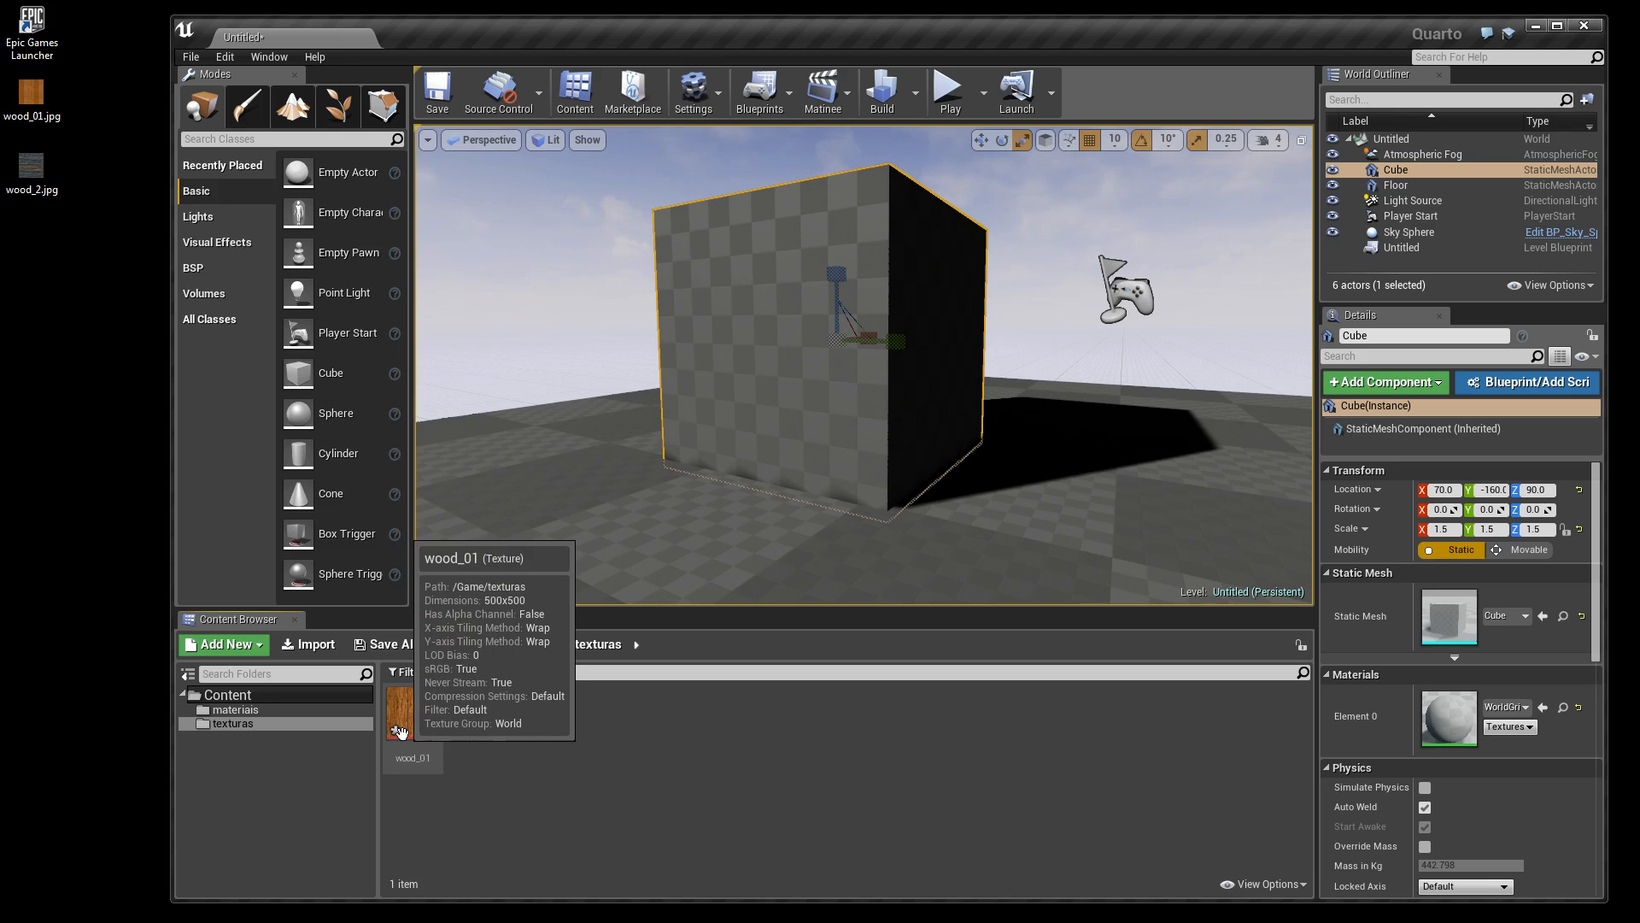
# Import wood_2.jpg from the desktop into the texturas folder and clear the asset selection.
pyautogui.click(34, 186)
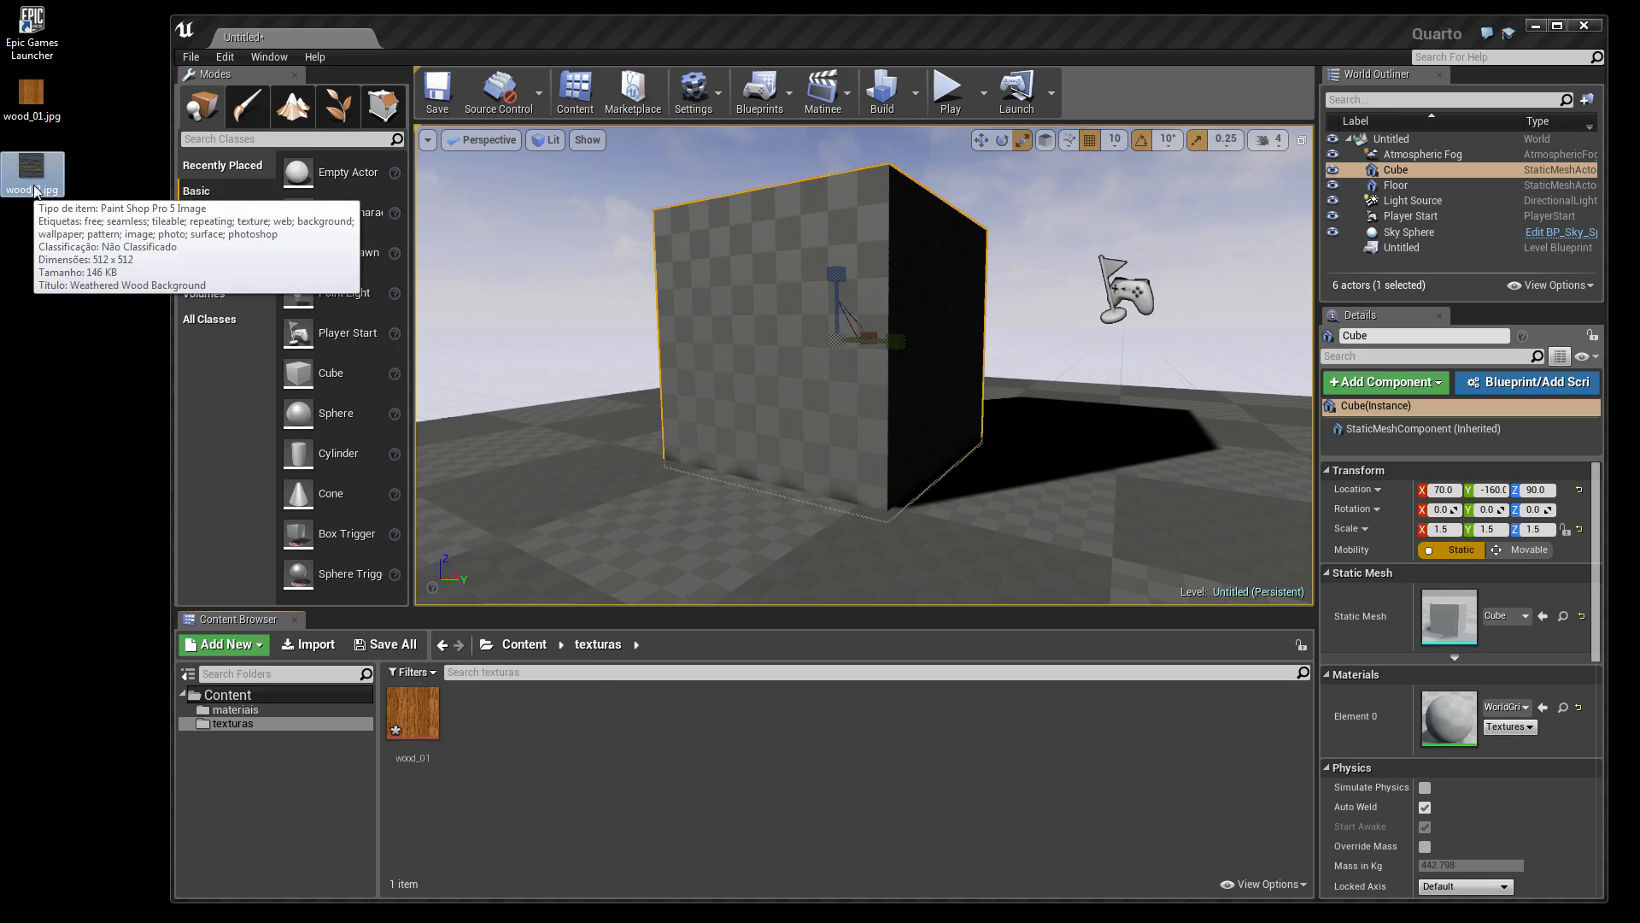
pyautogui.moveTo(35, 188); pyautogui.dragTo(508, 736)
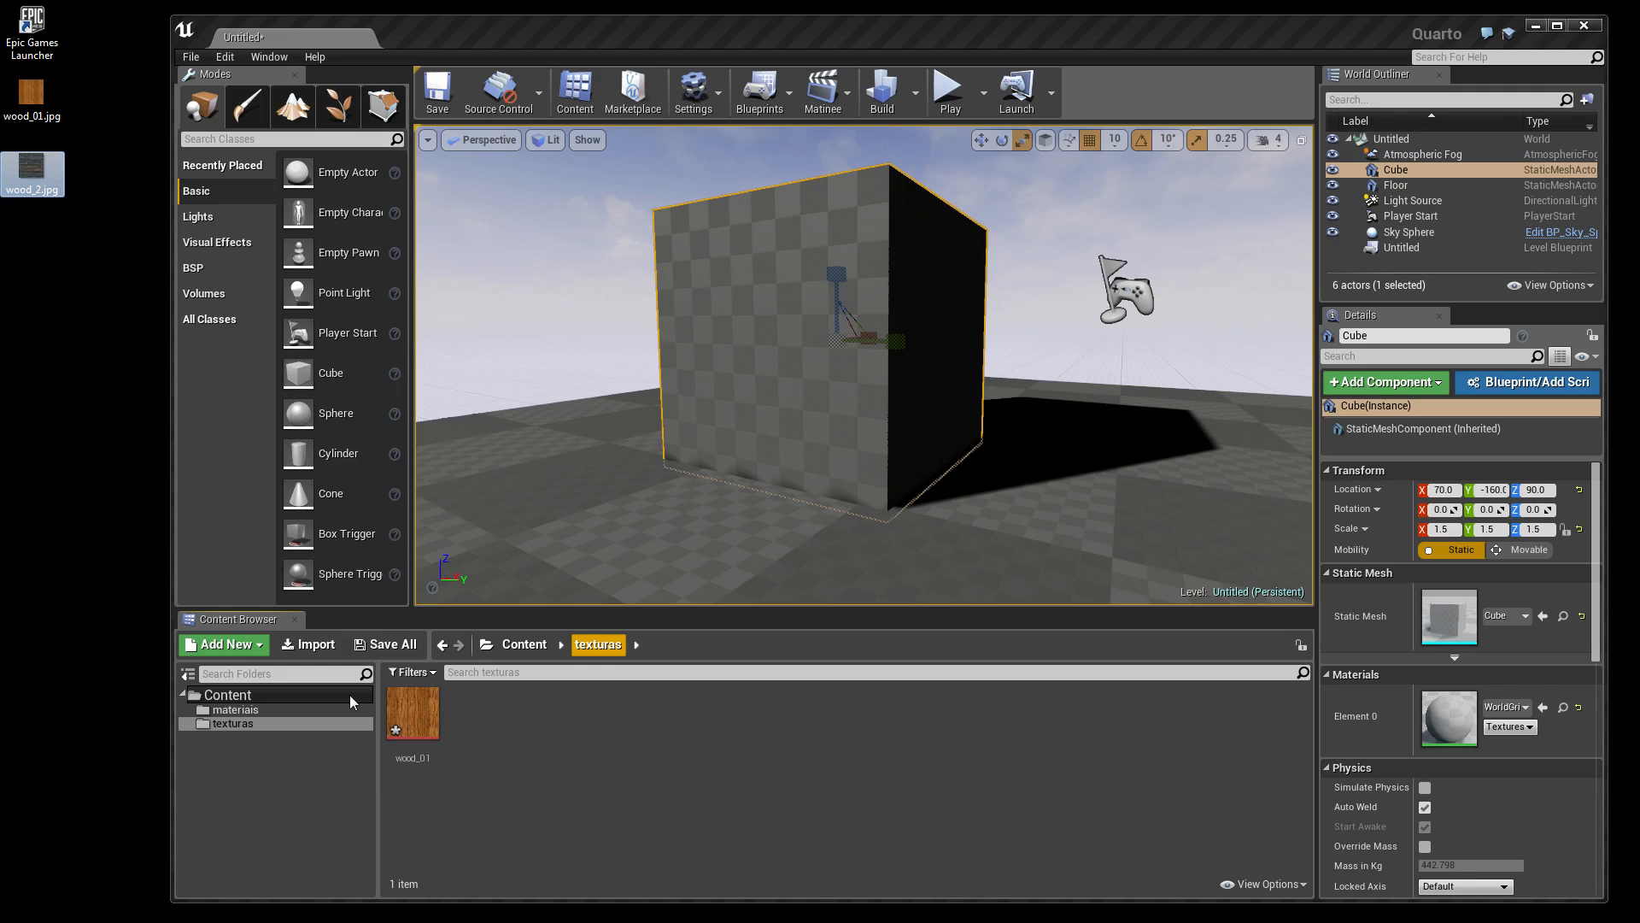
pyautogui.moveTo(424, 720); pyautogui.dragTo(643, 735)
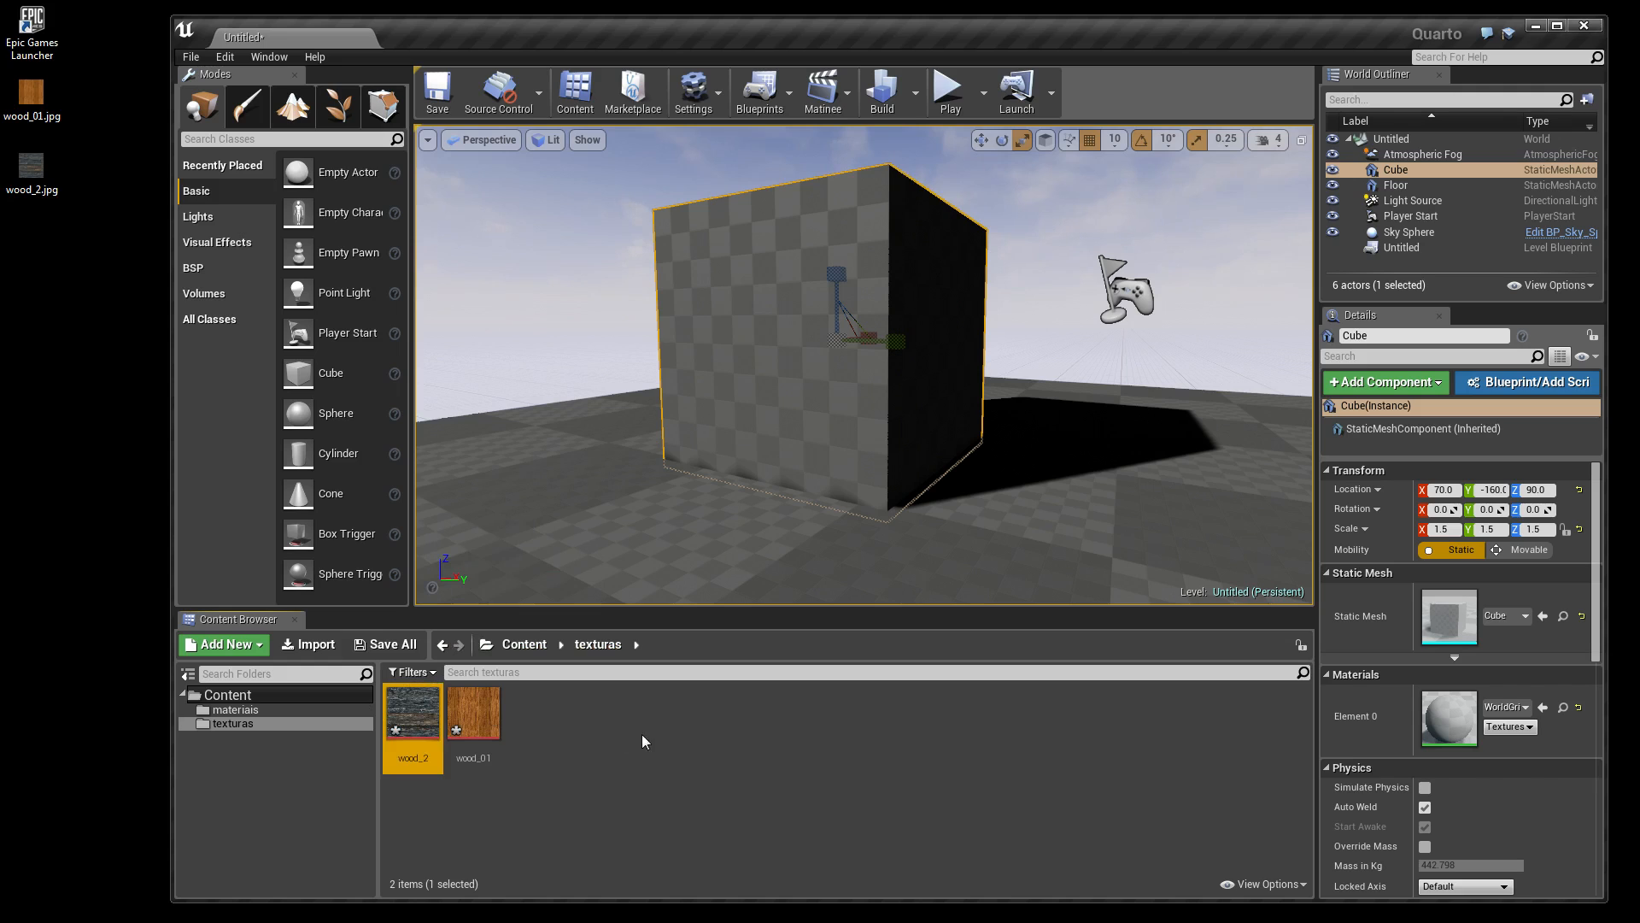
pyautogui.click(581, 734)
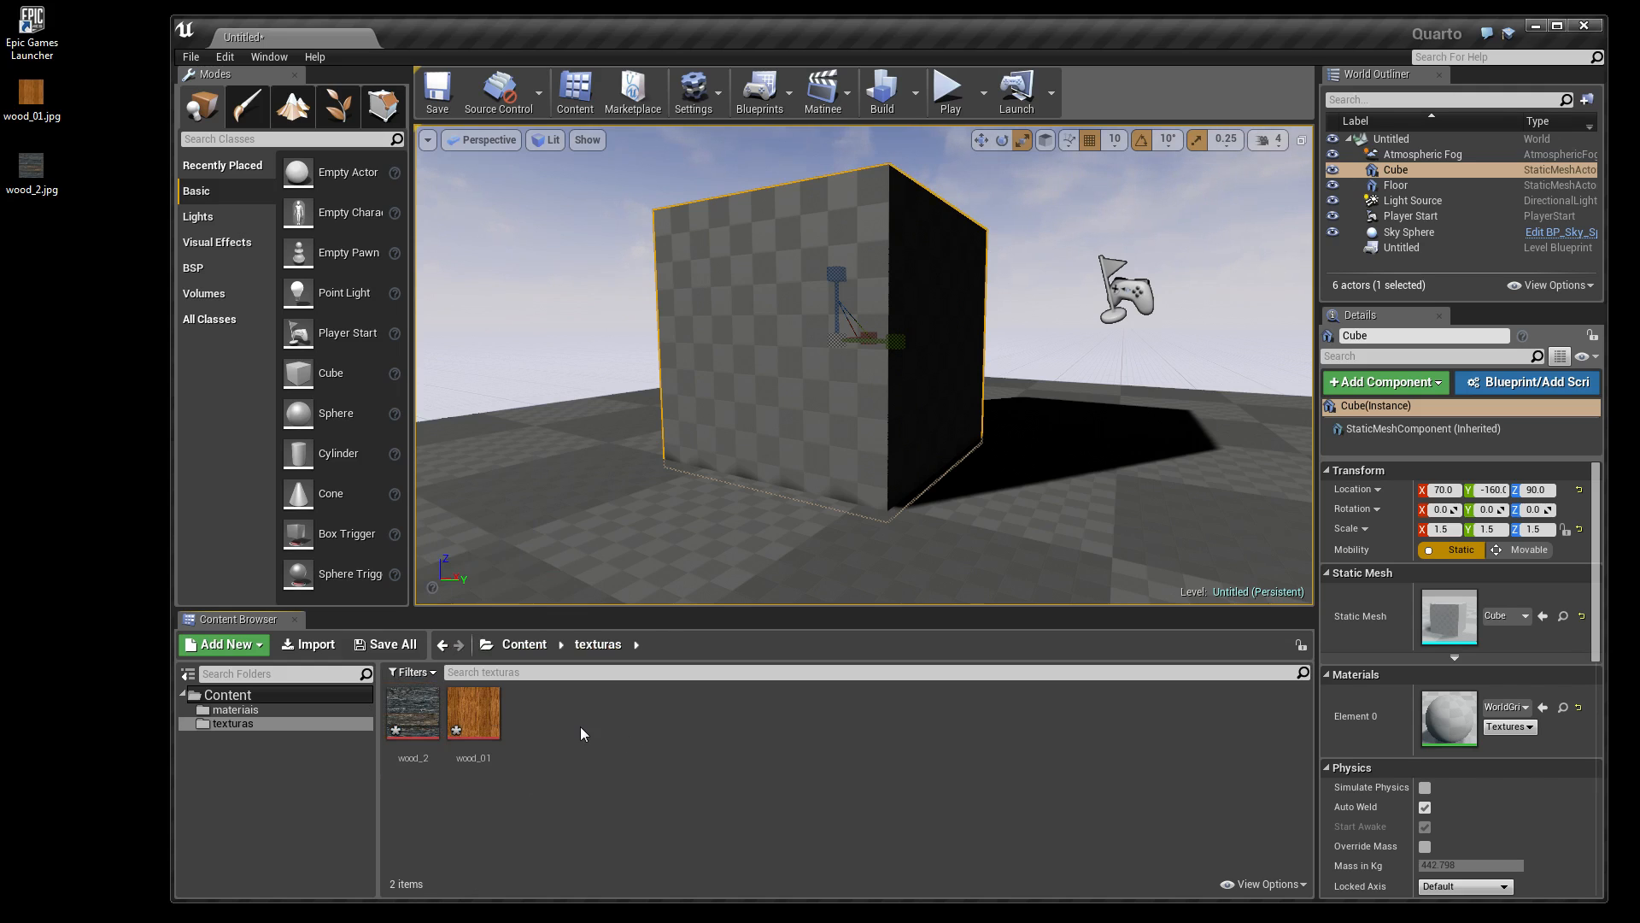
# Open the mt_wood_01 material from the materiais folder and dock its editor window beside the level editor's tab.
pyautogui.click(493, 724)
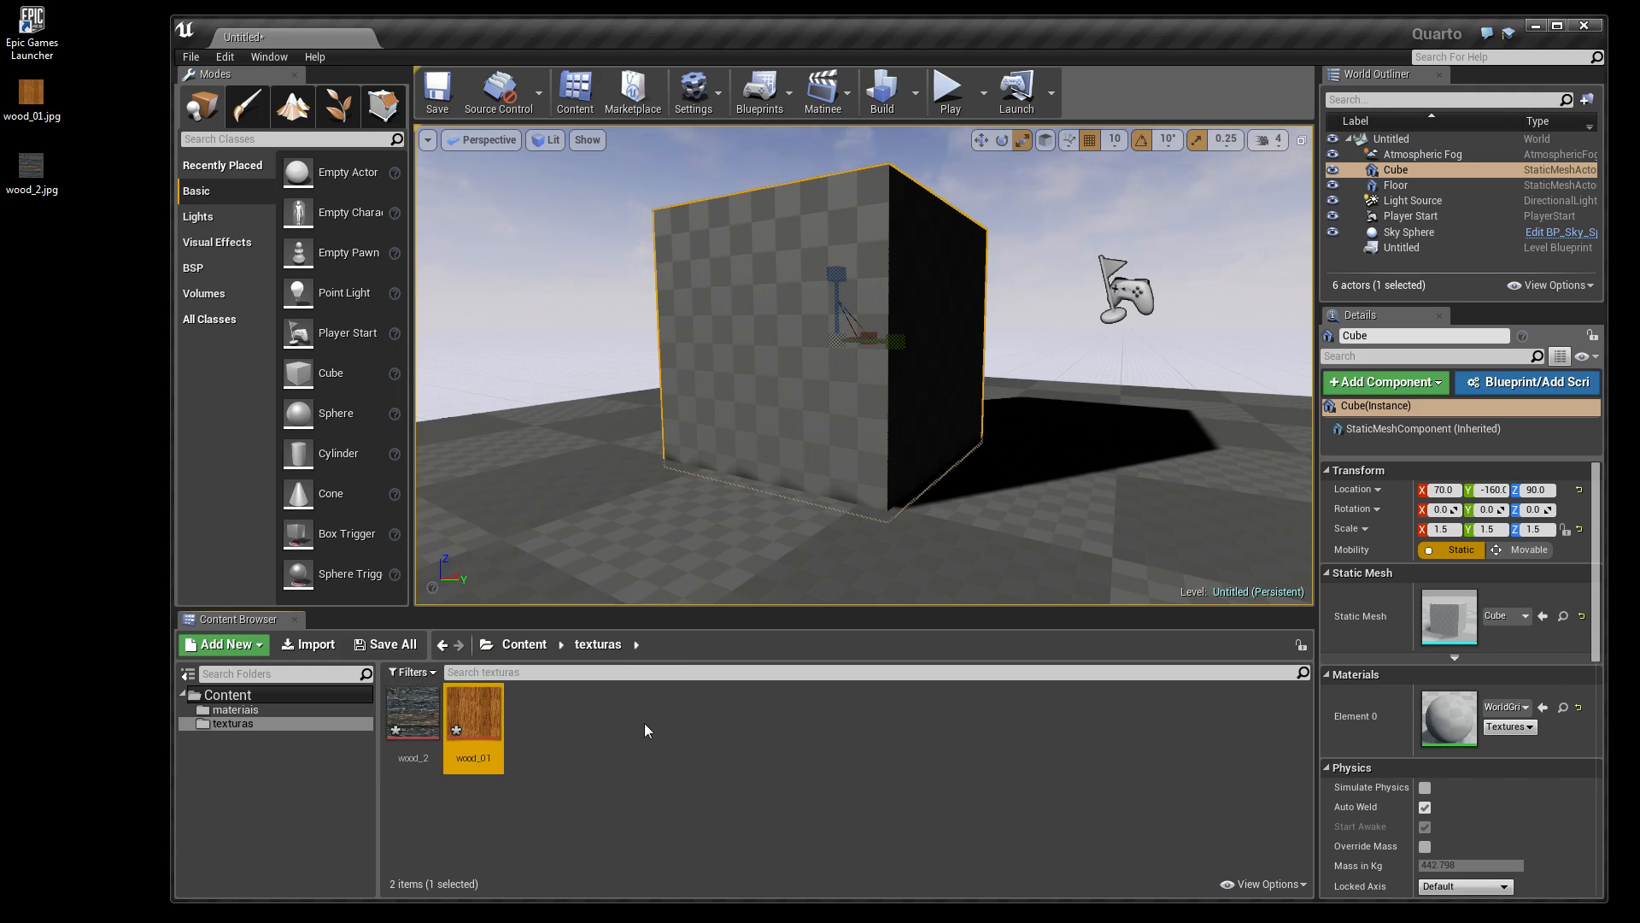
pyautogui.click(232, 711)
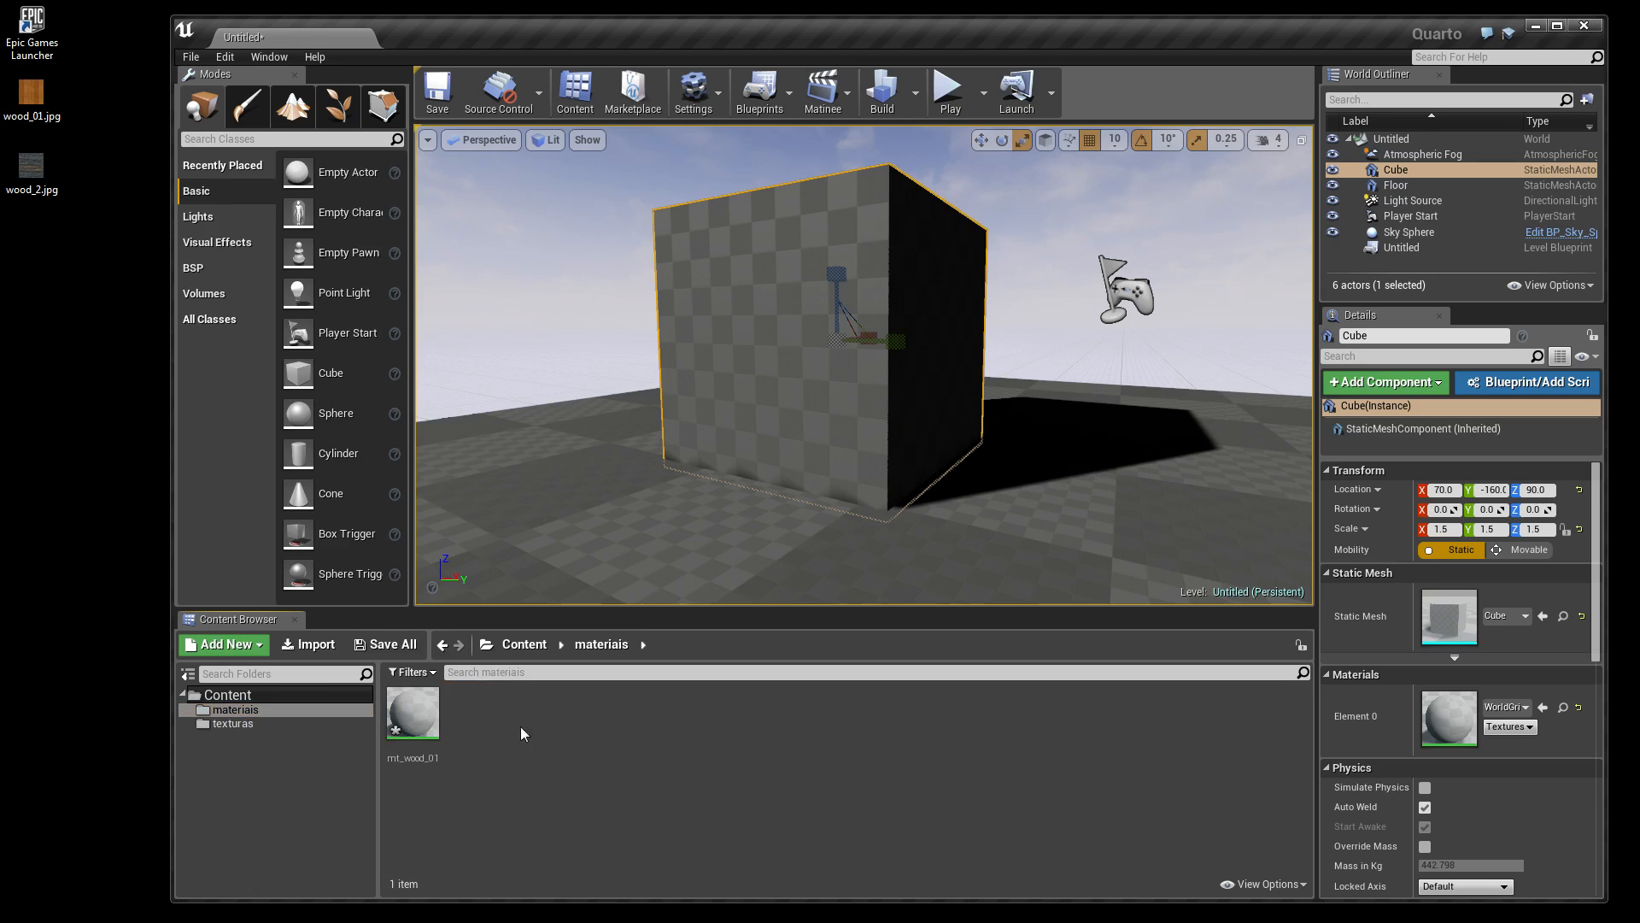
pyautogui.doubleClick(416, 716)
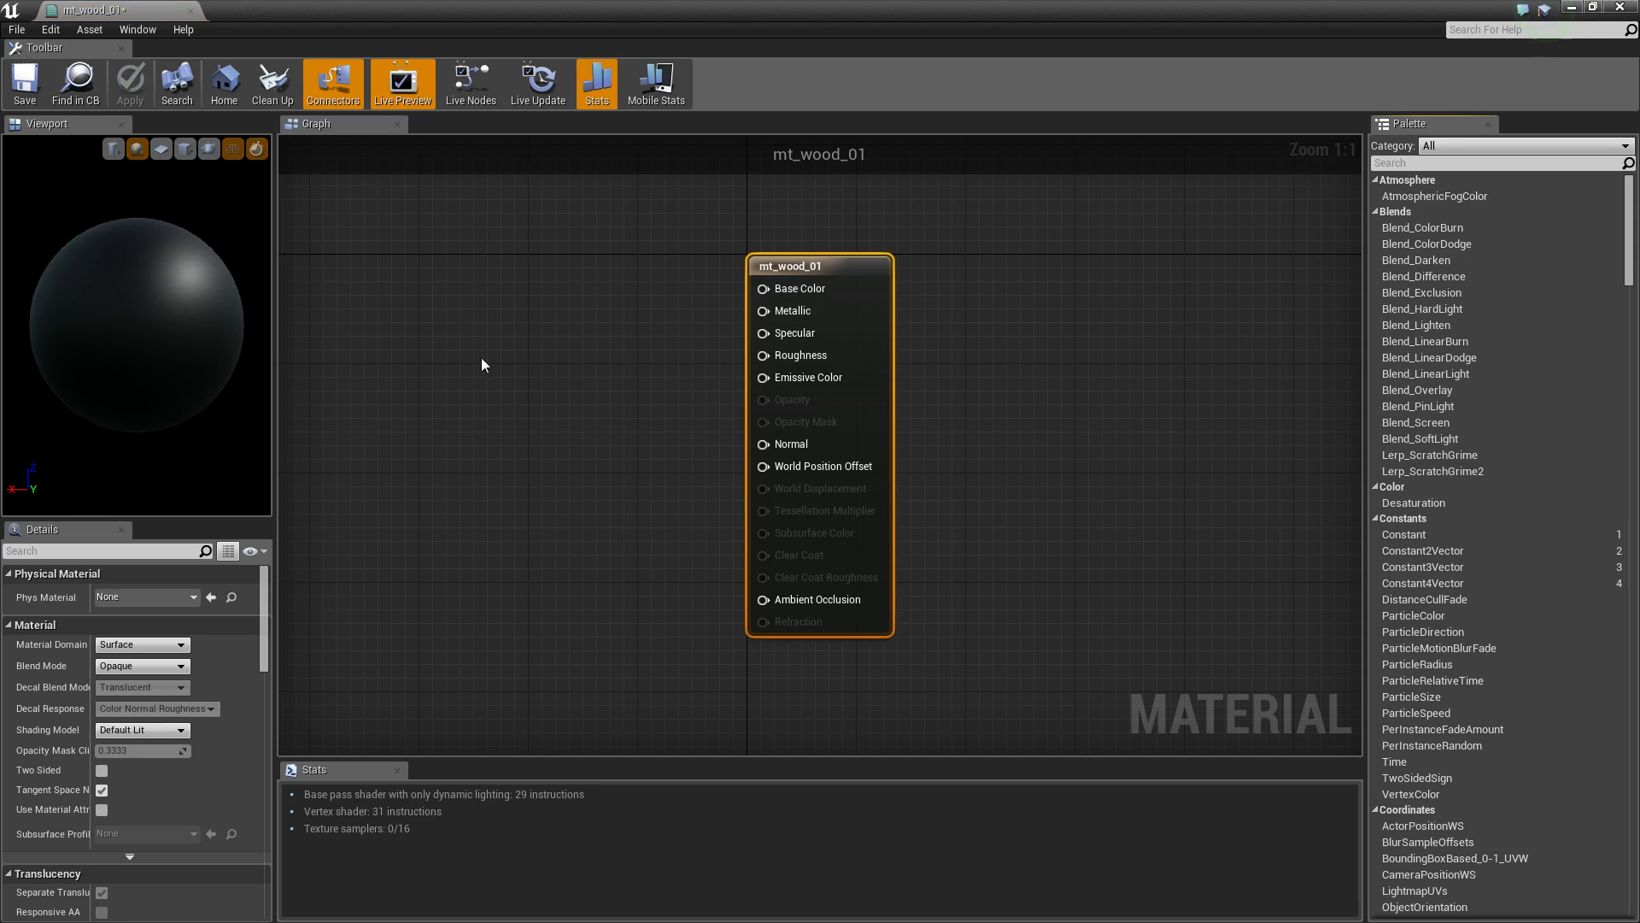
pyautogui.moveTo(289, 13); pyautogui.dragTo(779, 174)
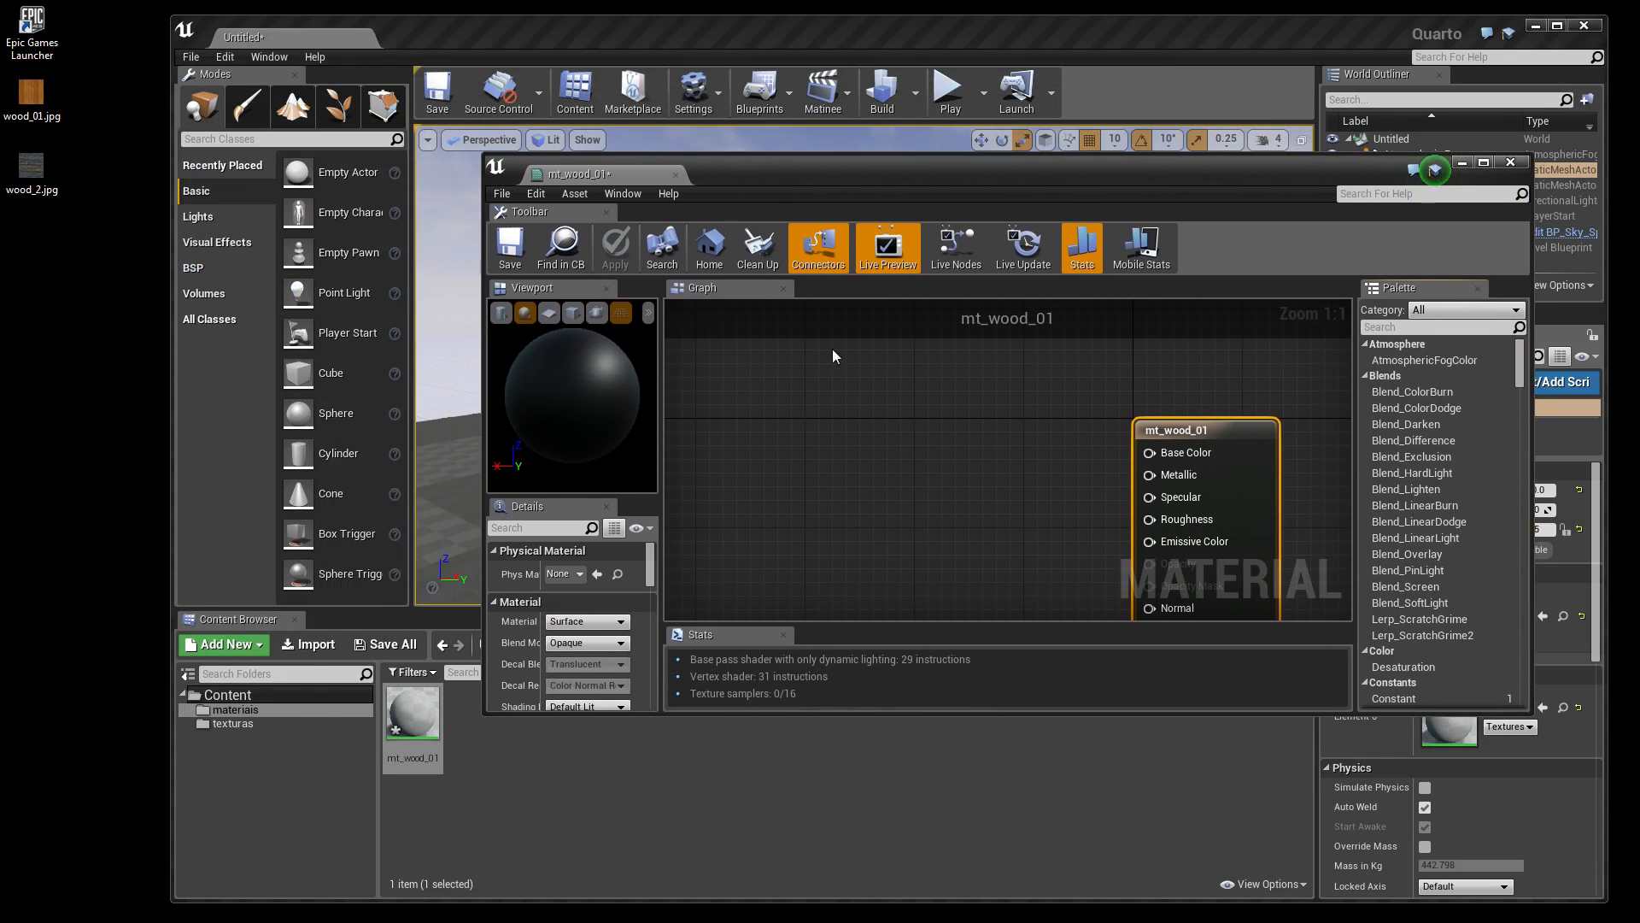
pyautogui.moveTo(593, 173); pyautogui.dragTo(443, 41)
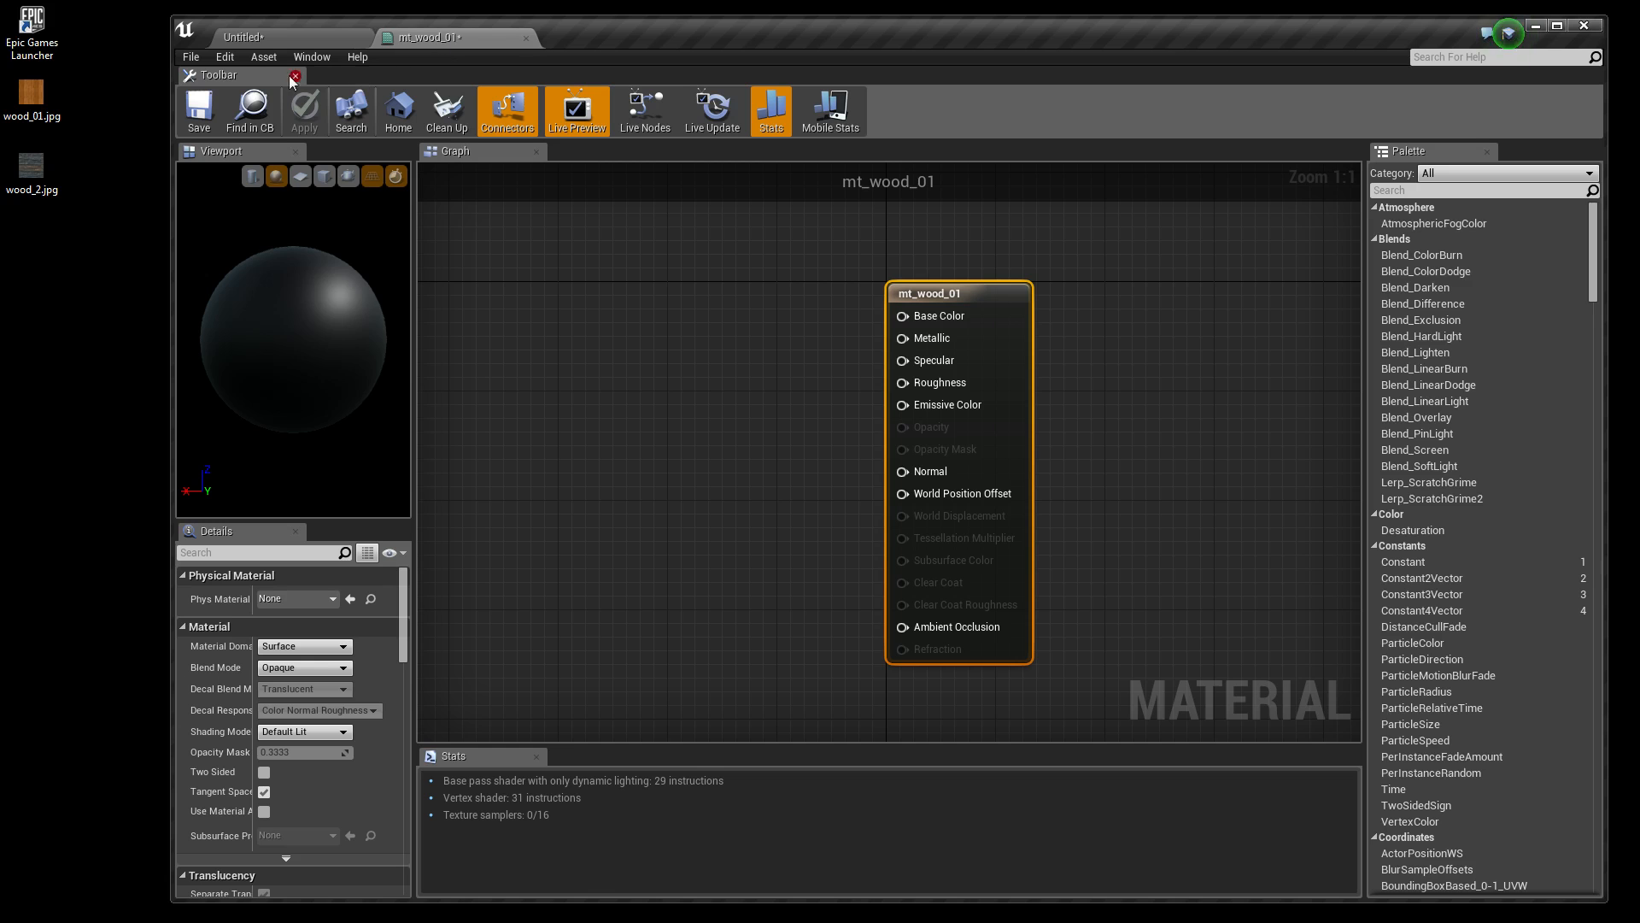
# Add the wood_01 texture from the texturas folder to the mt_wood_01 graph as a Texture Sample, placed left of the material node.
pyautogui.click(290, 38)
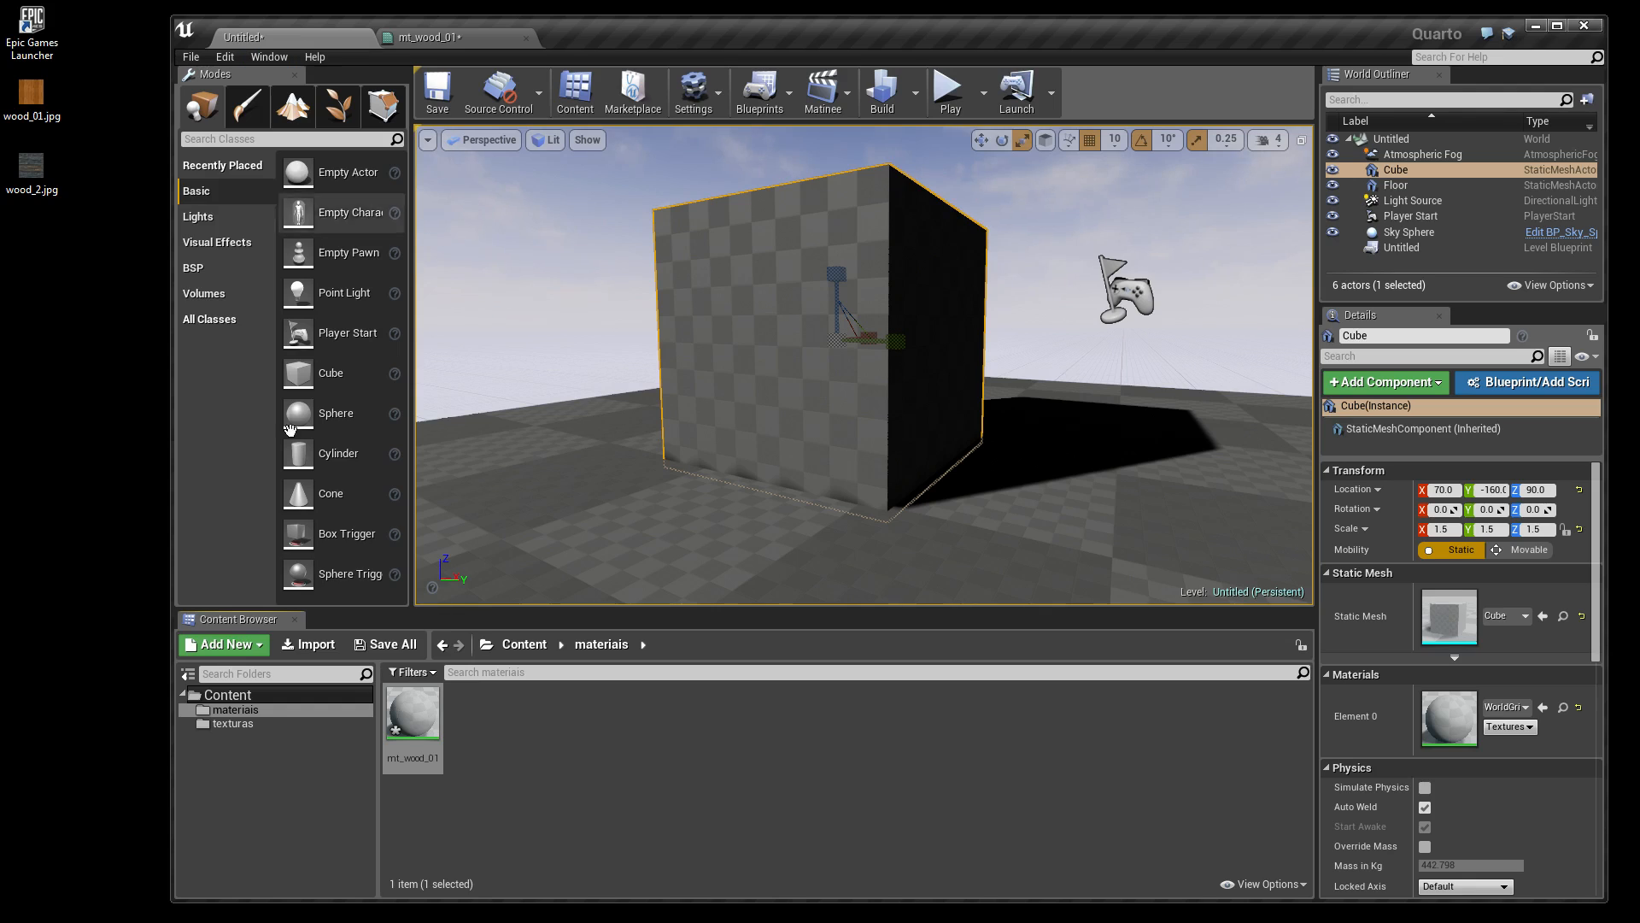
pyautogui.click(232, 724)
pyautogui.moveTo(473, 722); pyautogui.dragTo(536, 321)
pyautogui.moveTo(565, 442); pyautogui.dragTo(576, 384)
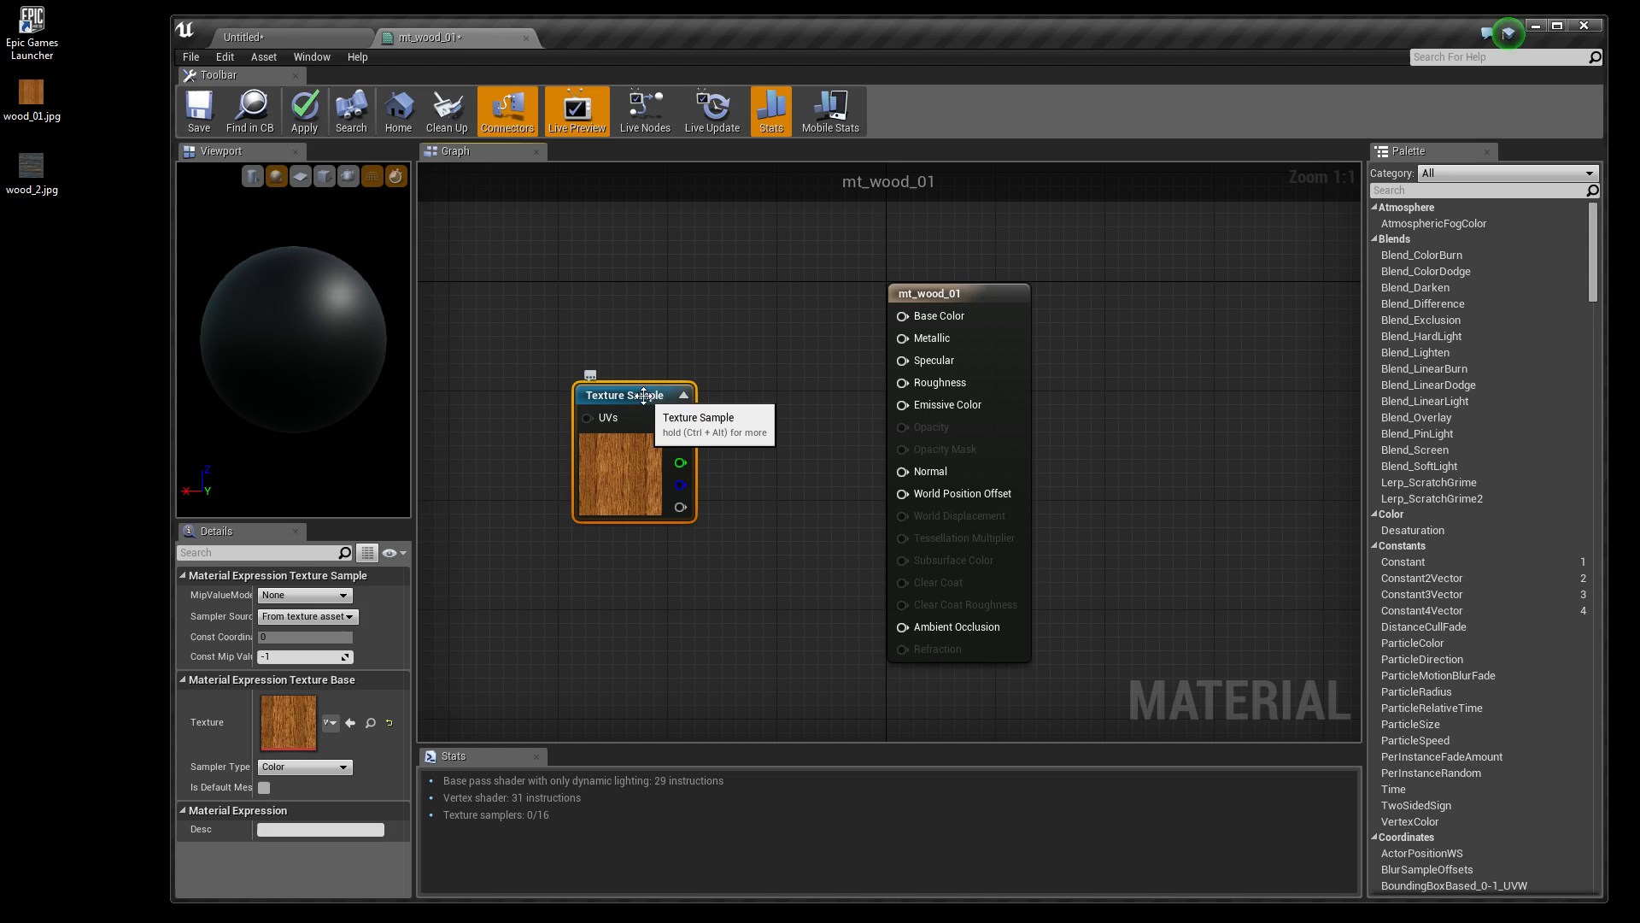
pyautogui.moveTo(650, 399); pyautogui.dragTo(635, 299)
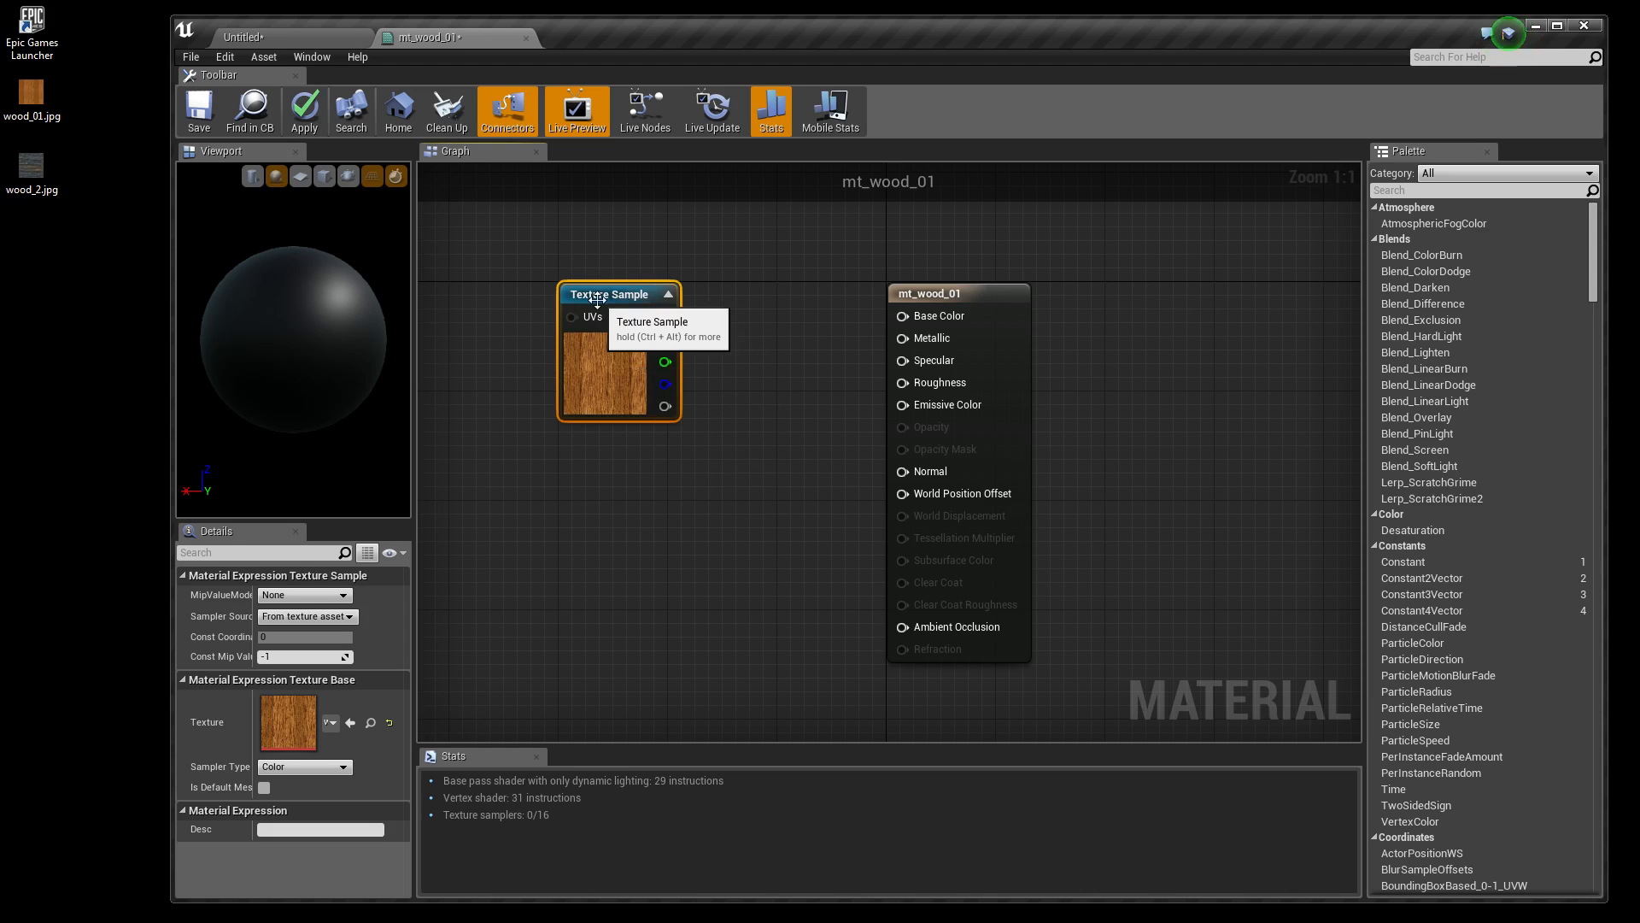
pyautogui.moveTo(597, 299); pyautogui.dragTo(581, 366)
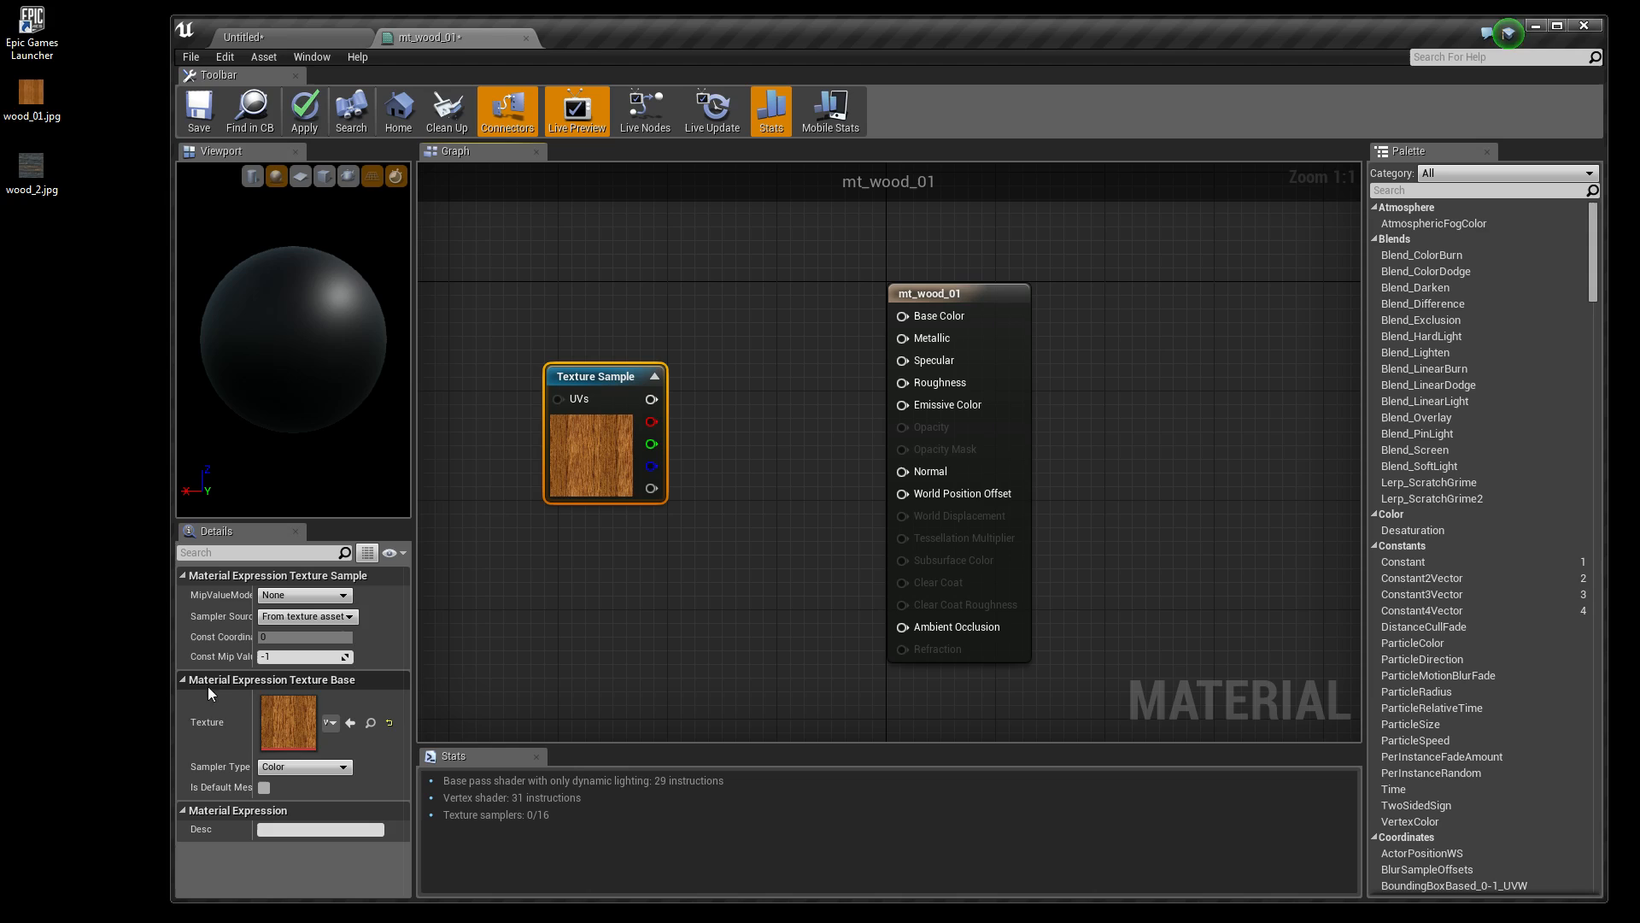
# Switch the Texture Sample's texture to wood_2 and back to wood_01.
pyautogui.click(333, 722)
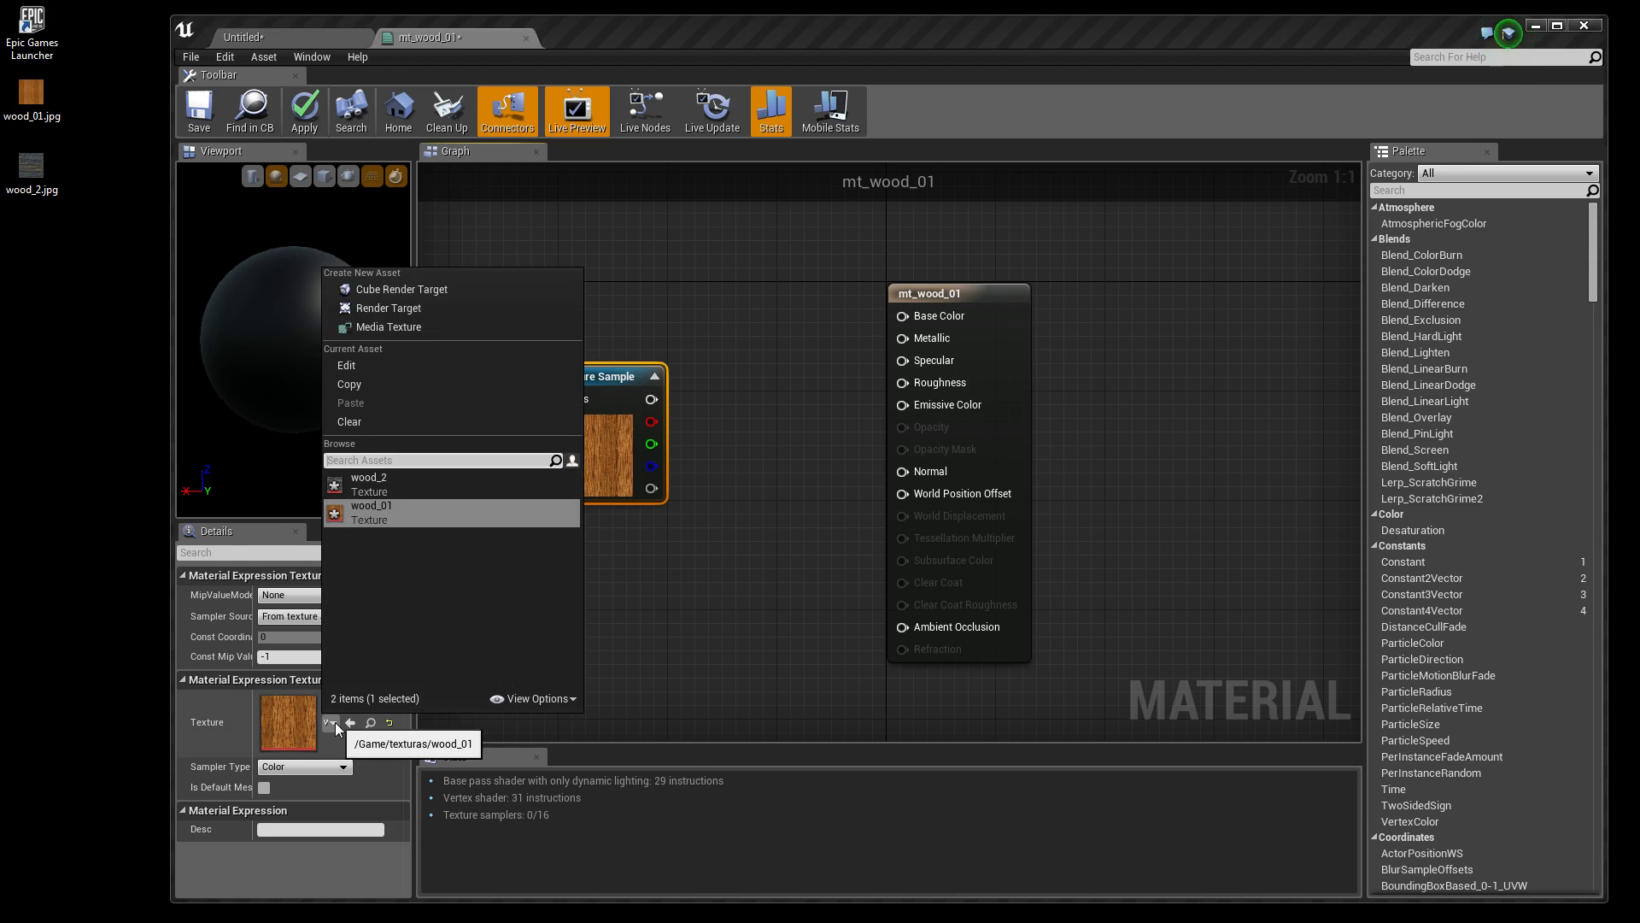
pyautogui.click(369, 487)
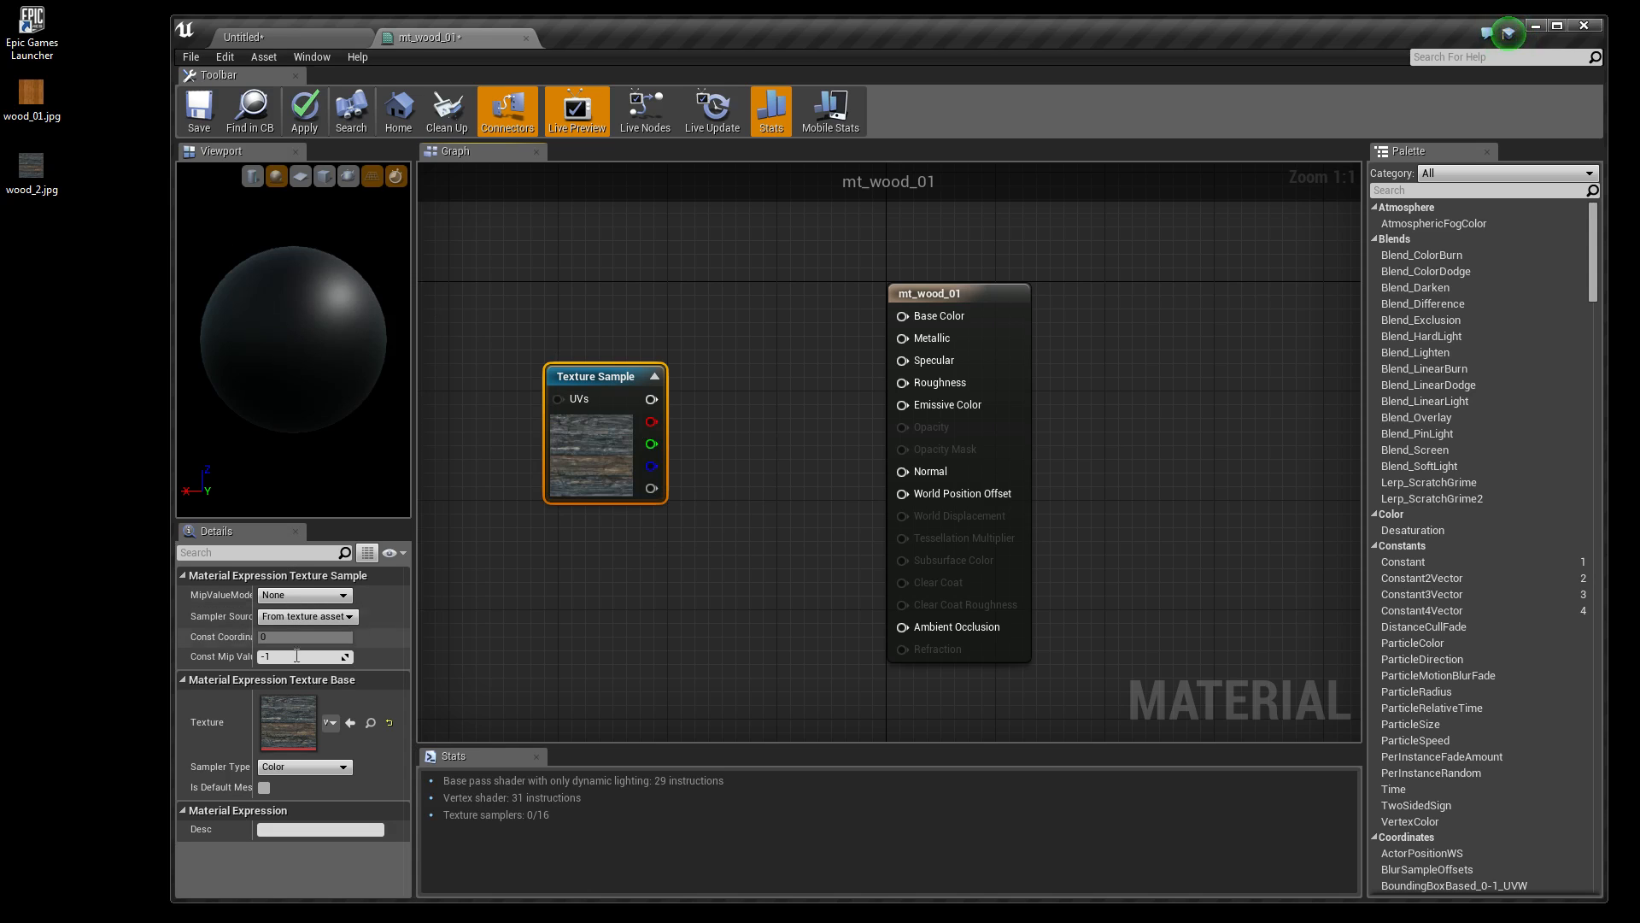
pyautogui.click(332, 722)
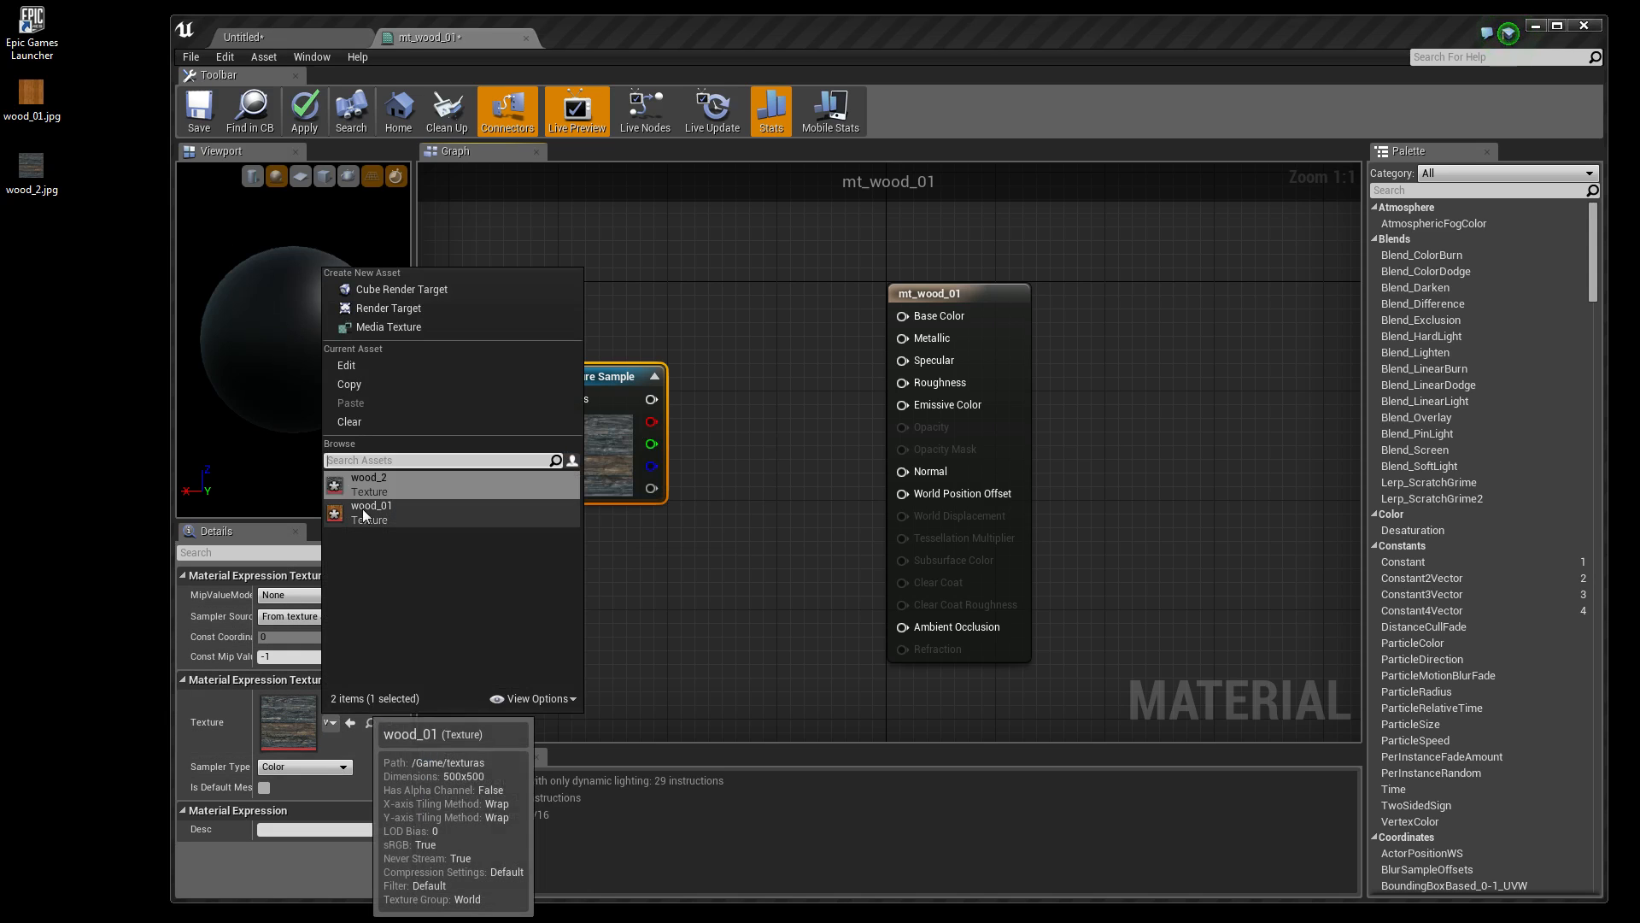
pyautogui.click(362, 511)
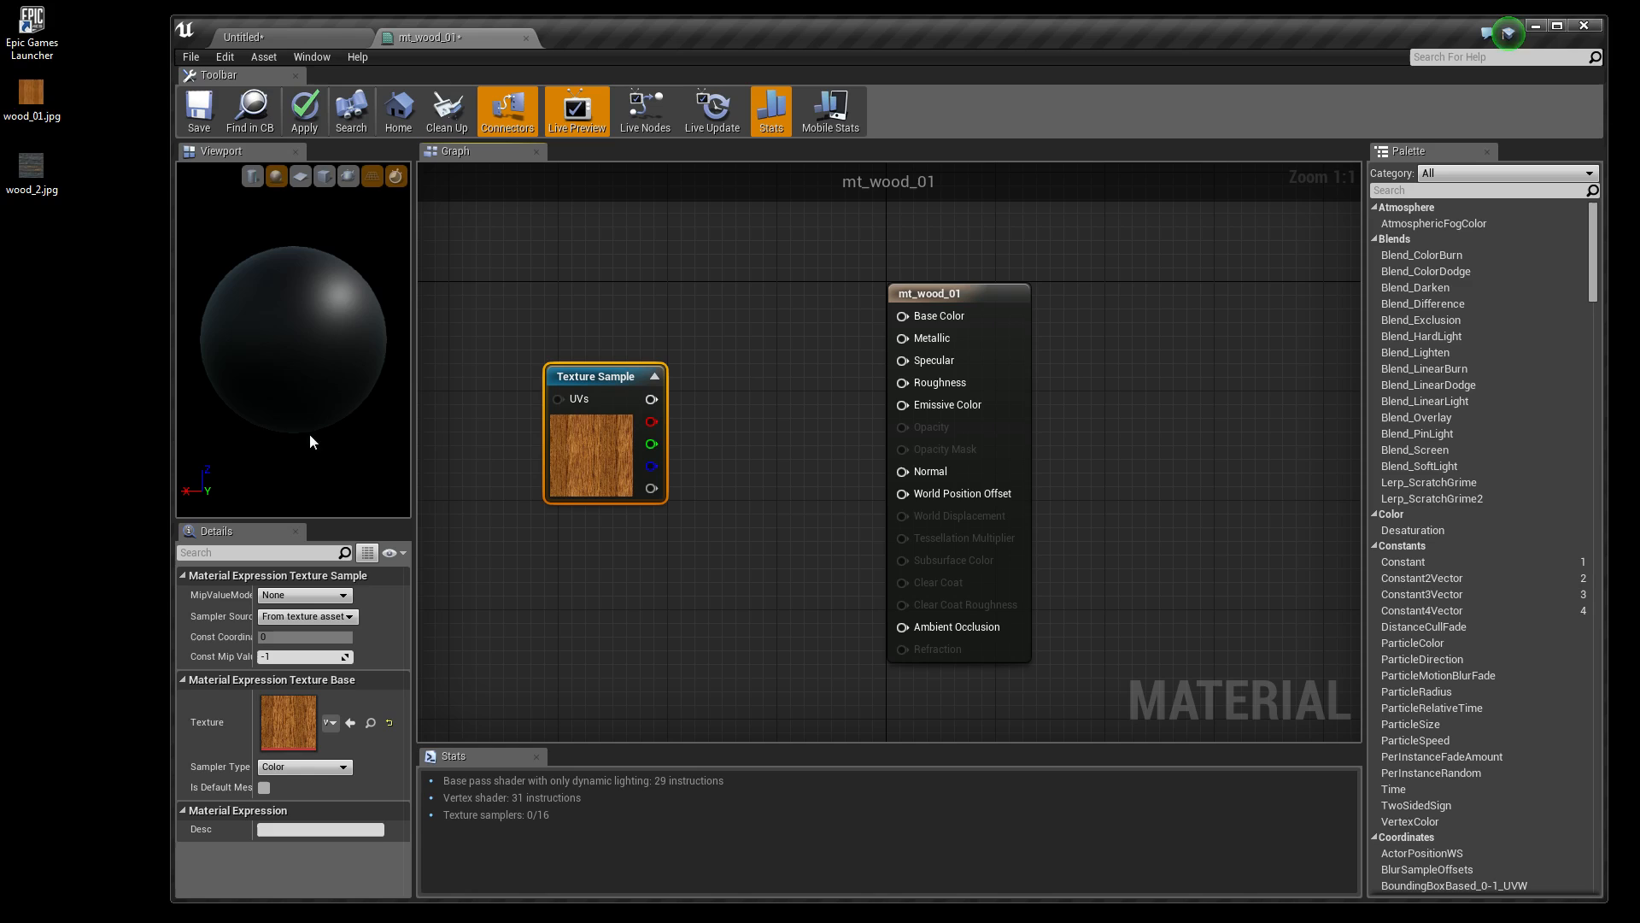
# Connect the Texture Sample's combined color output to the material's Base Color, and save and close mt_wood_01.
pyautogui.moveTo(609, 383); pyautogui.dragTo(636, 316)
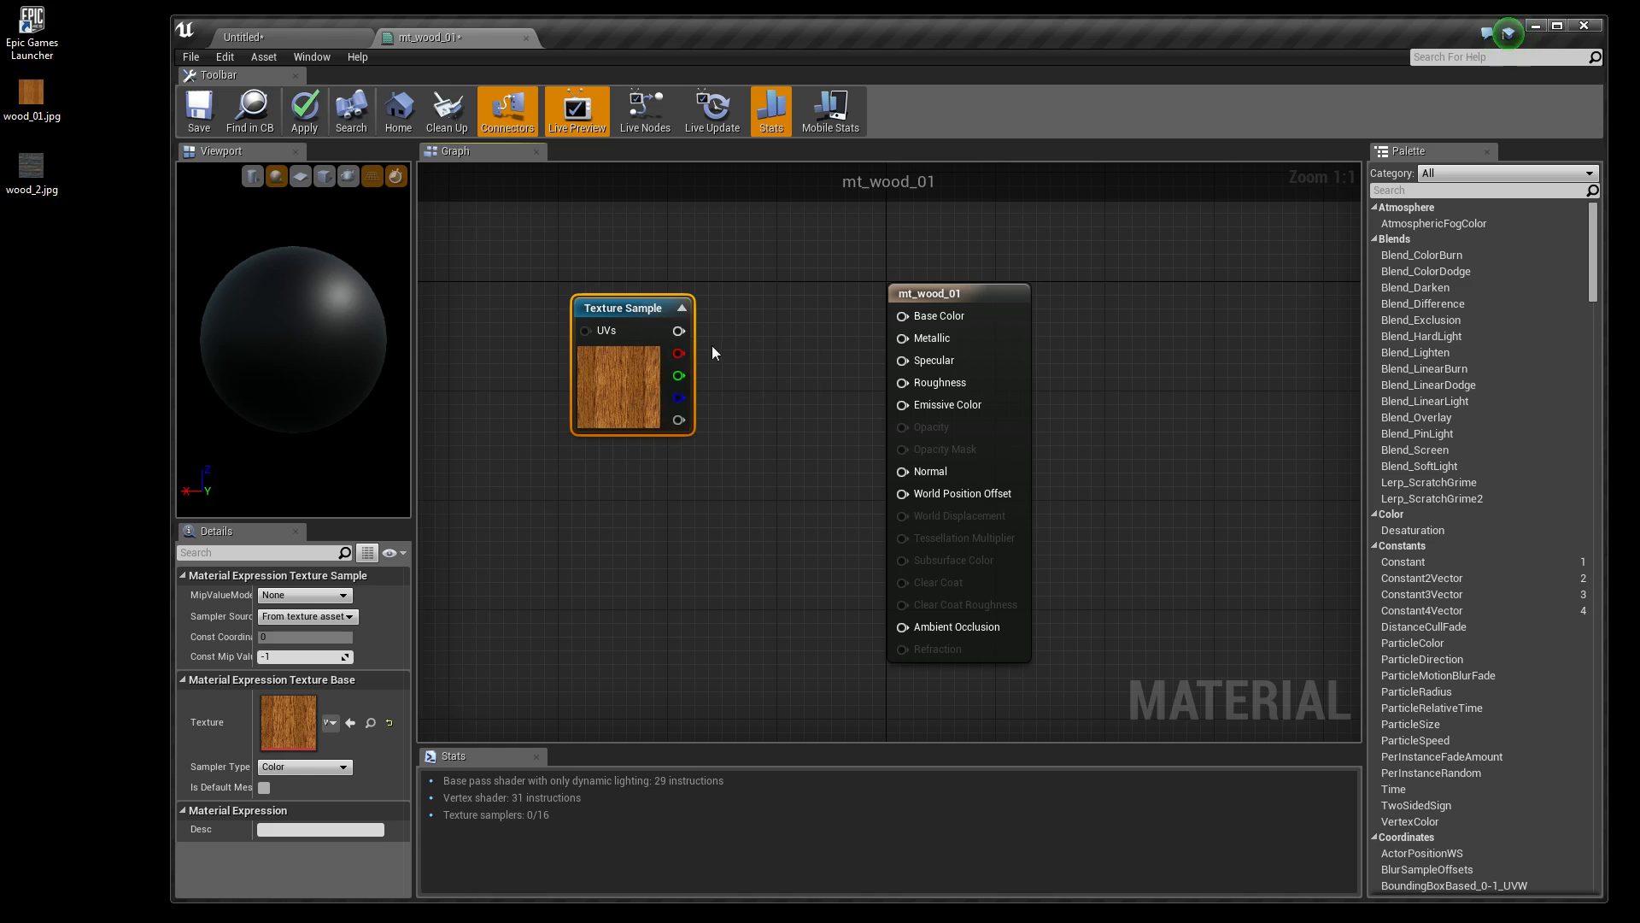
pyautogui.moveTo(679, 331); pyautogui.dragTo(905, 319)
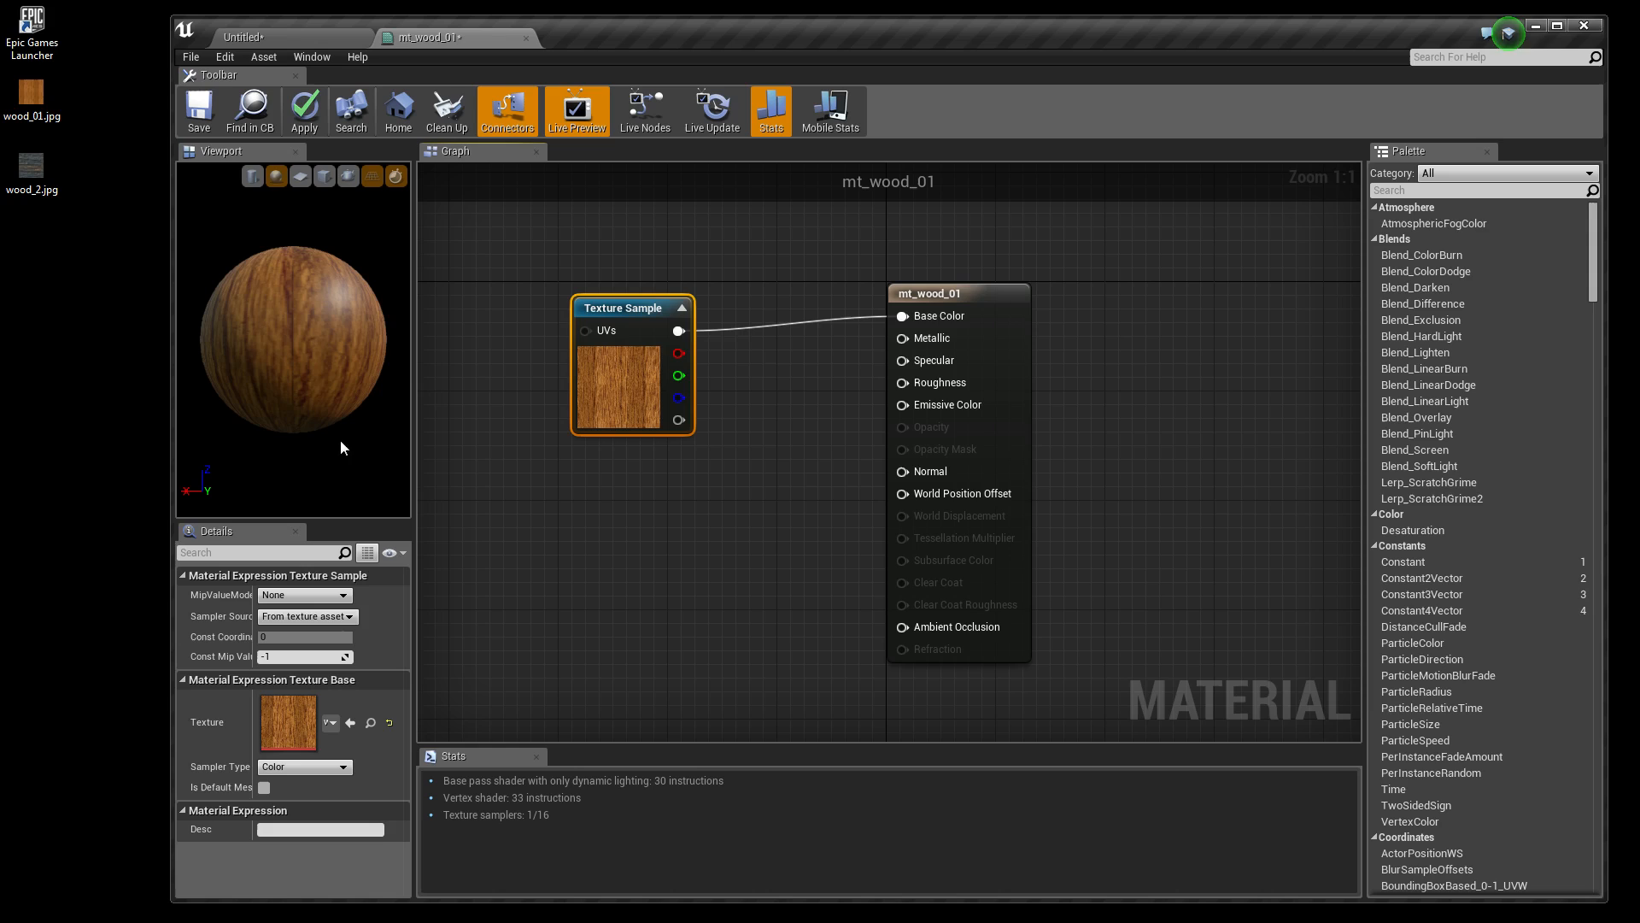
pyautogui.moveTo(658, 299); pyautogui.dragTo(657, 393)
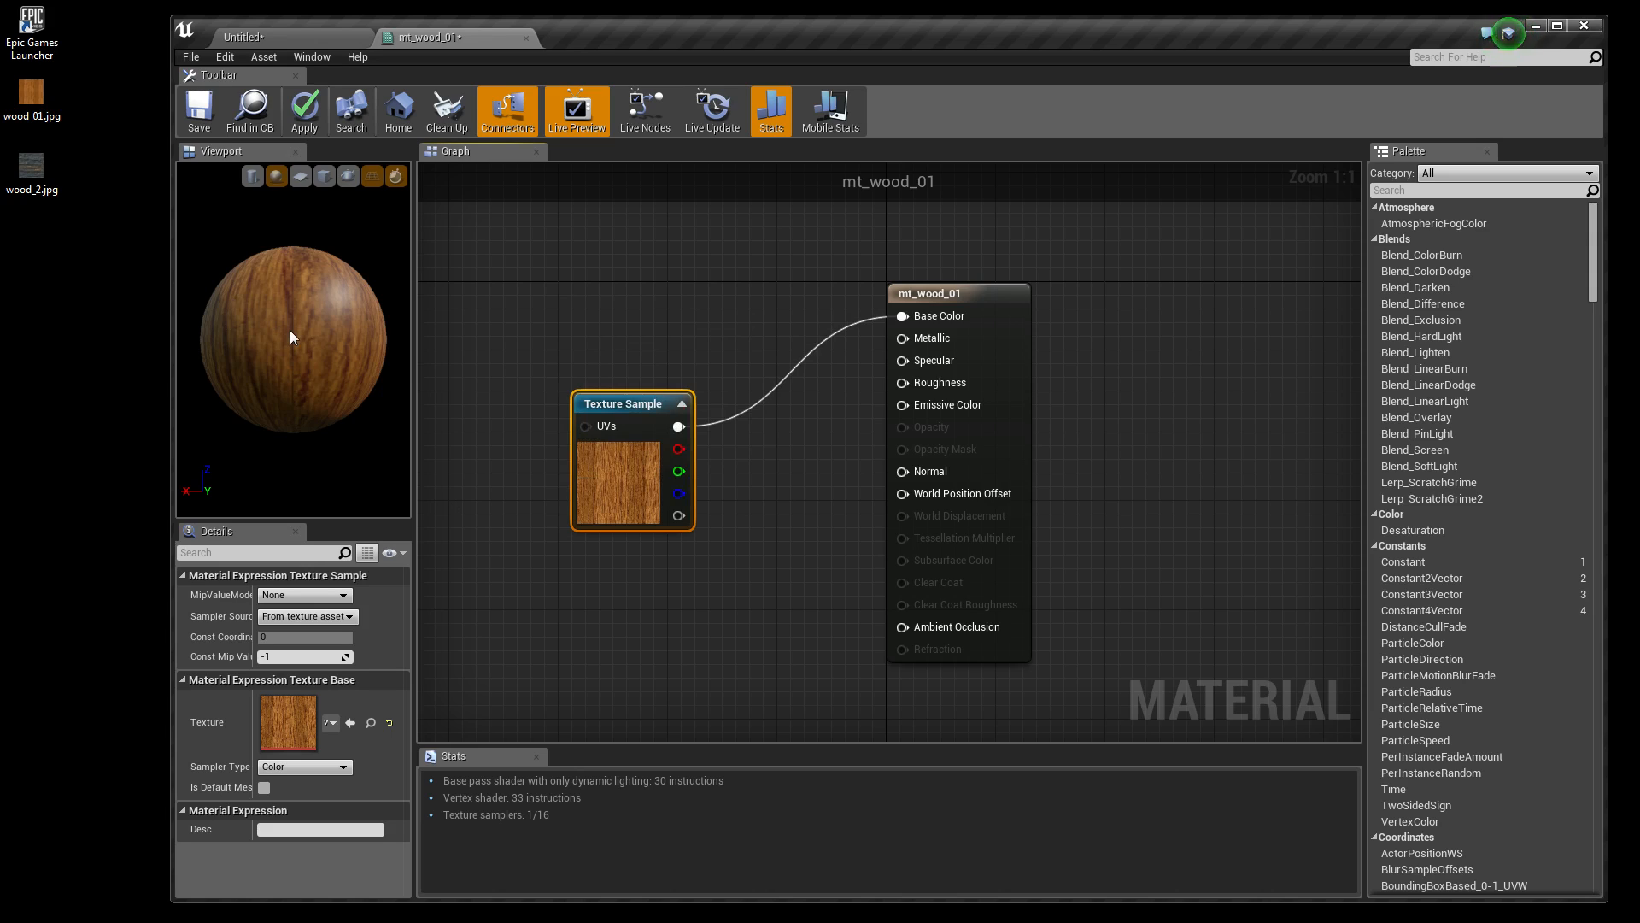
pyautogui.click(199, 116)
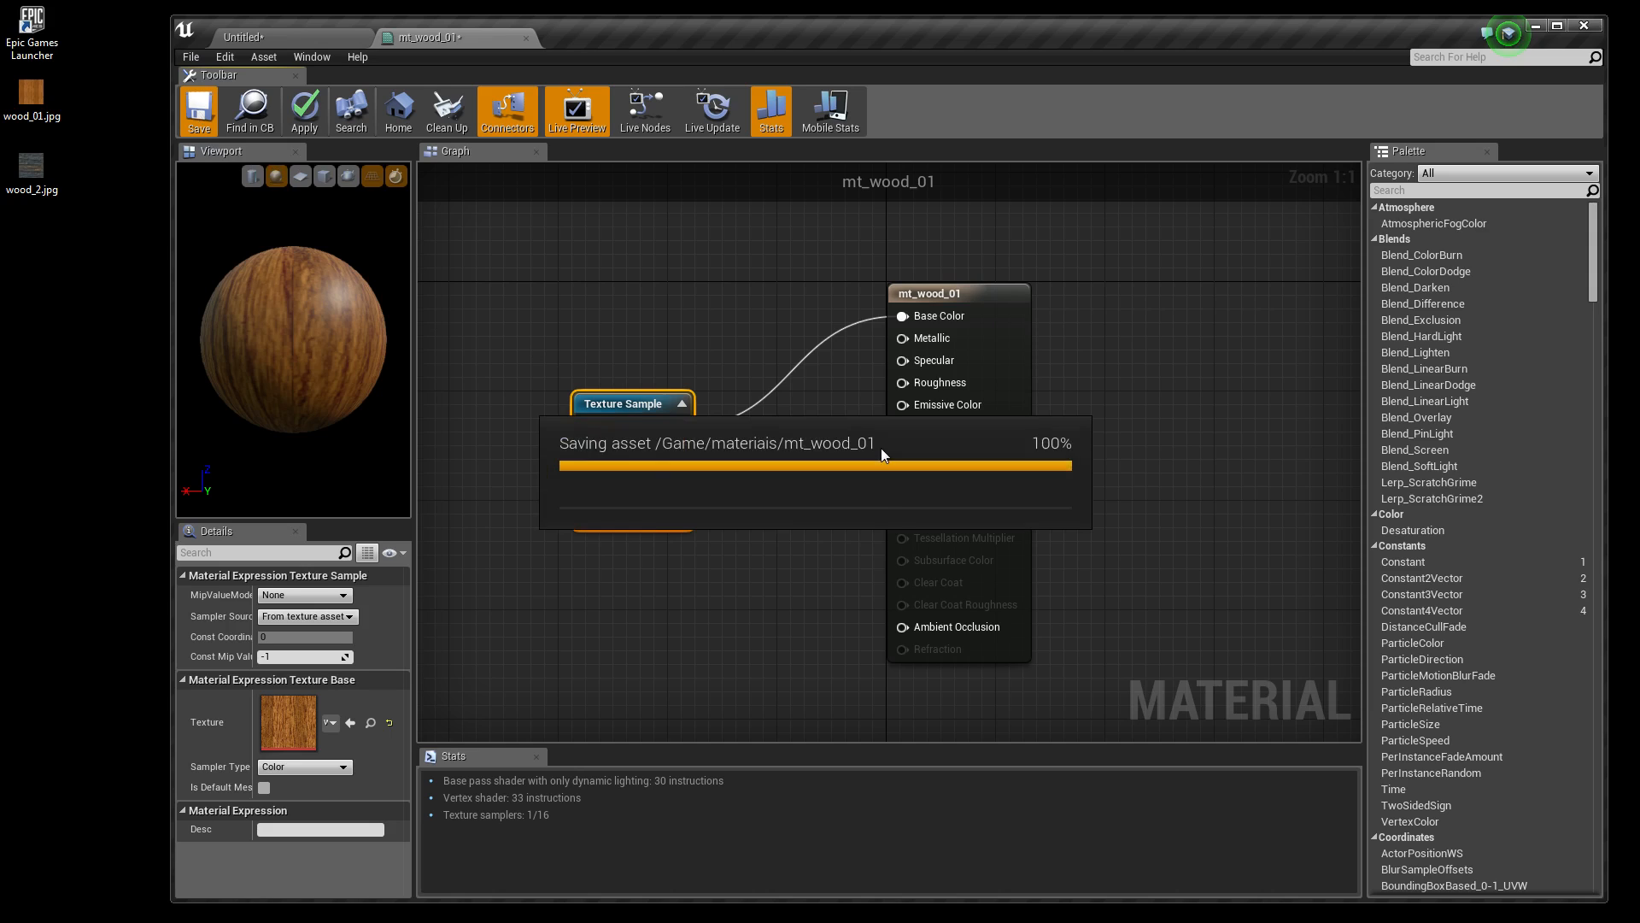
pyautogui.click(526, 38)
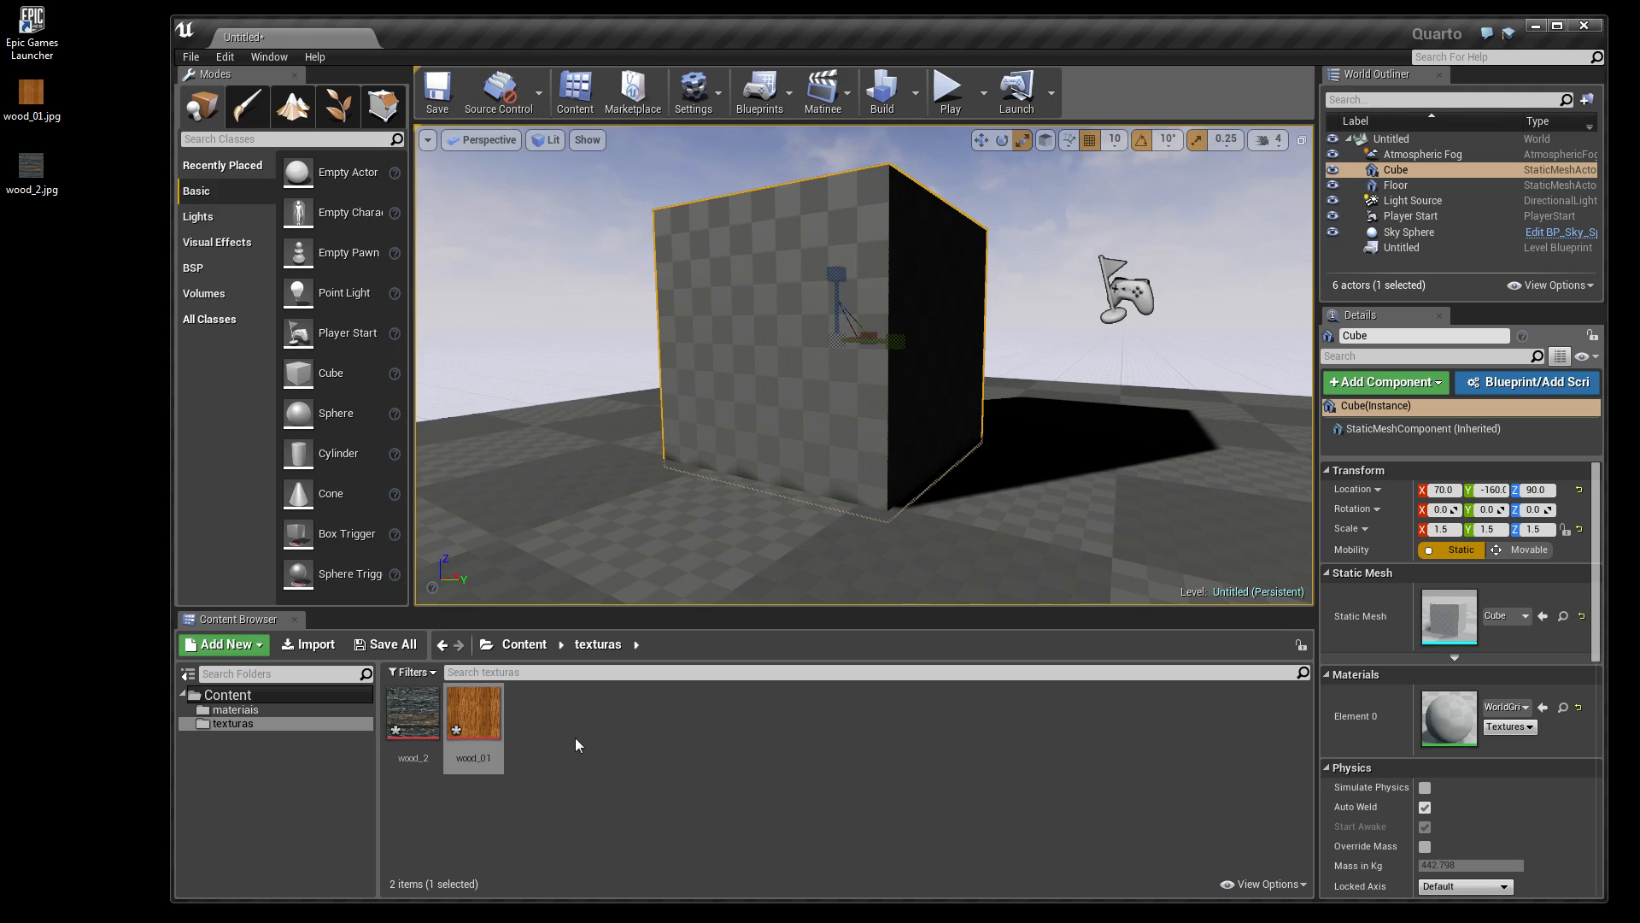
# Apply the mt_wood_01 material from the materiais folder to the cube in the level and clear the asset selection.
pyautogui.click(232, 710)
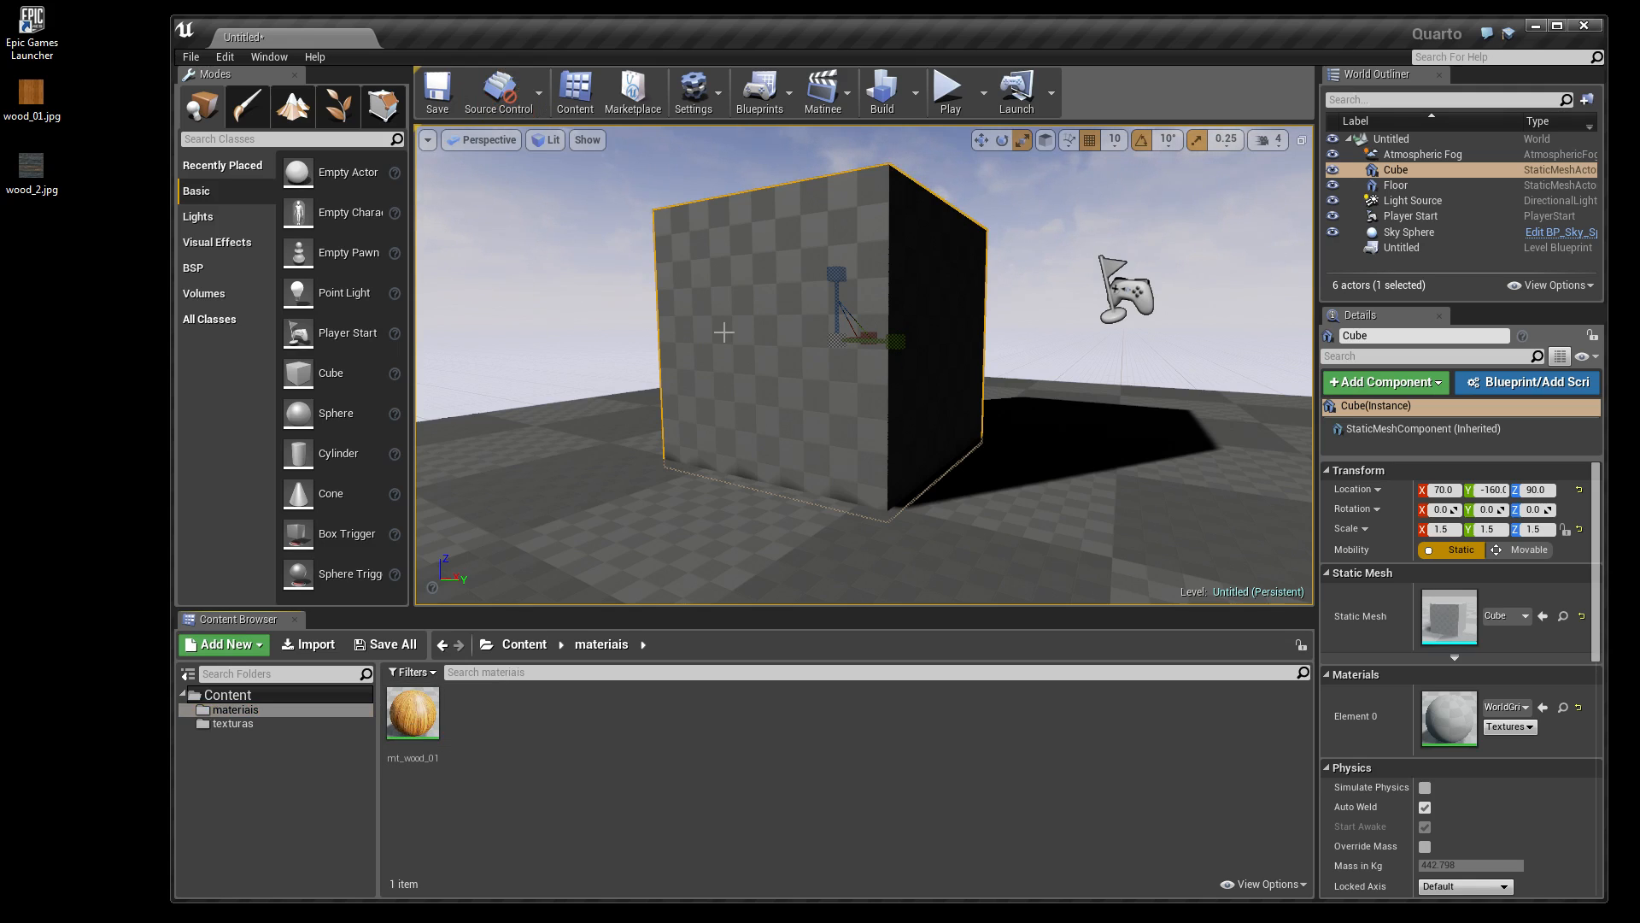
pyautogui.click(416, 716)
pyautogui.moveTo(416, 716); pyautogui.dragTo(747, 364)
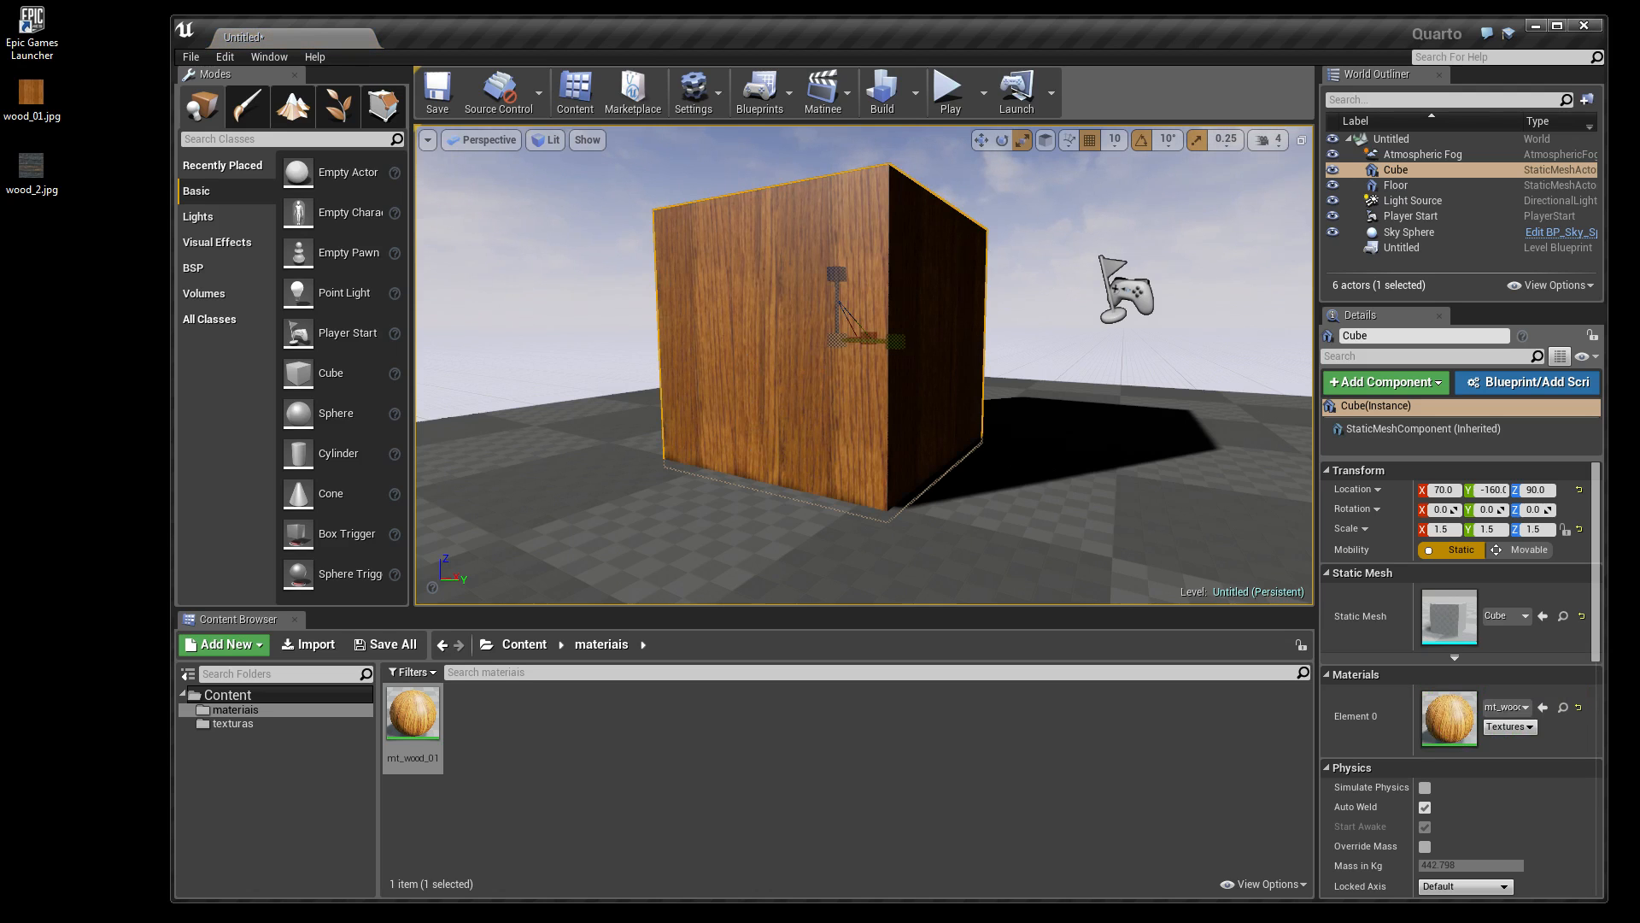
pyautogui.keyDown('alt'); pyautogui.moveTo(753, 473); pyautogui.dragTo(803, 521); pyautogui.keyUp('alt')
pyautogui.click(497, 737)
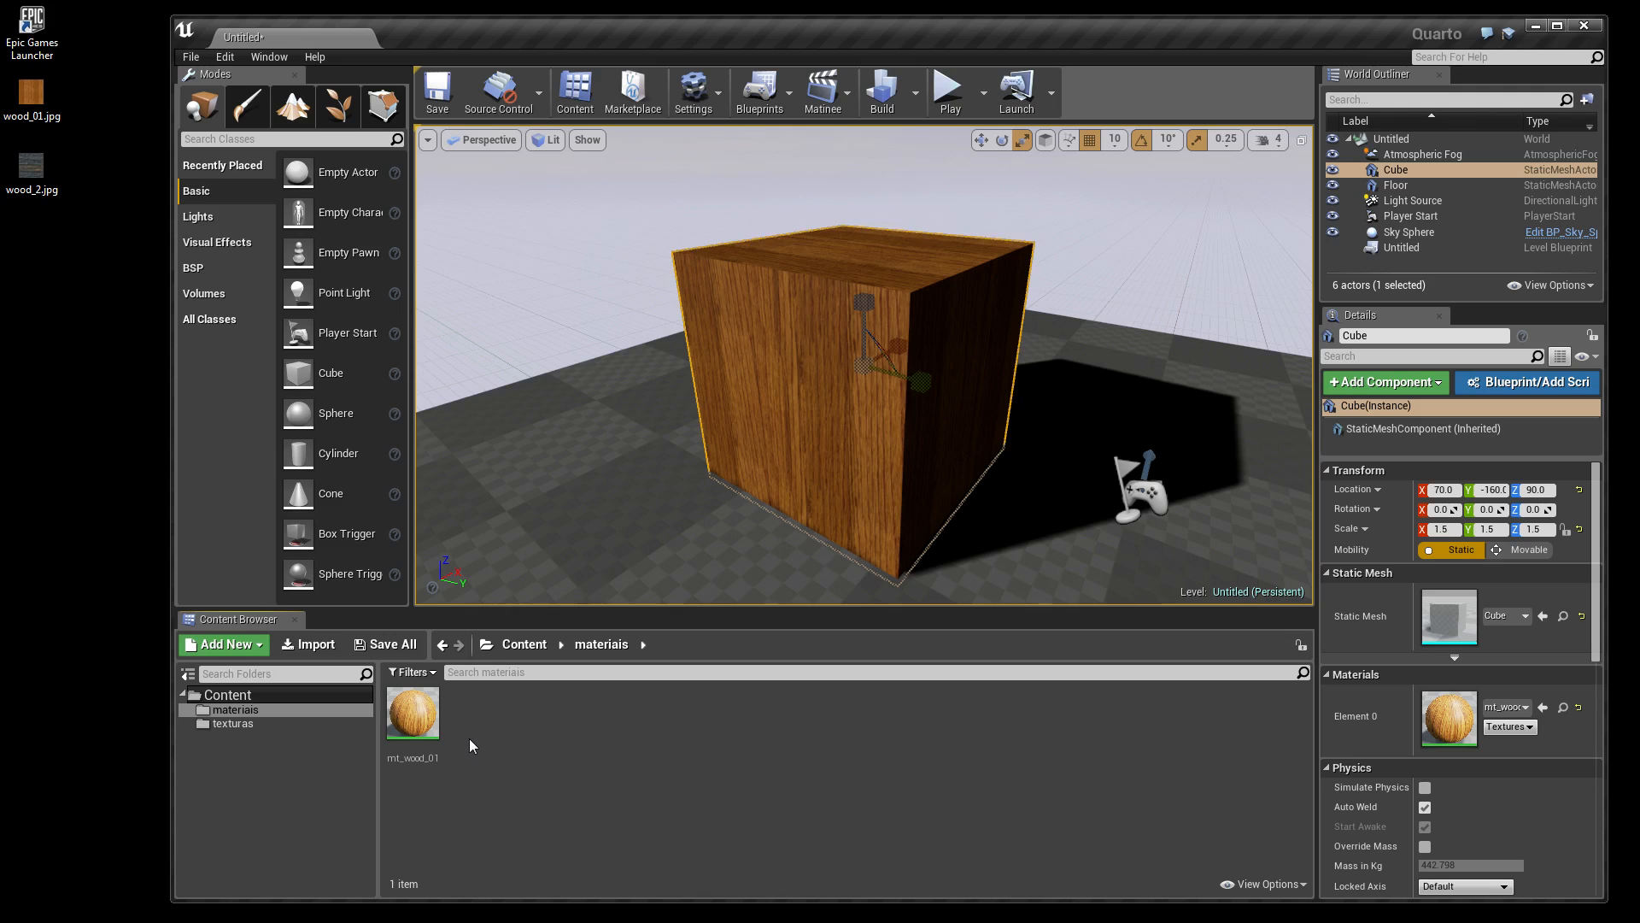
# Play the level in the viewport, move around the cube to examine its wood surface, and stop the play session.
pyautogui.click(943, 106)
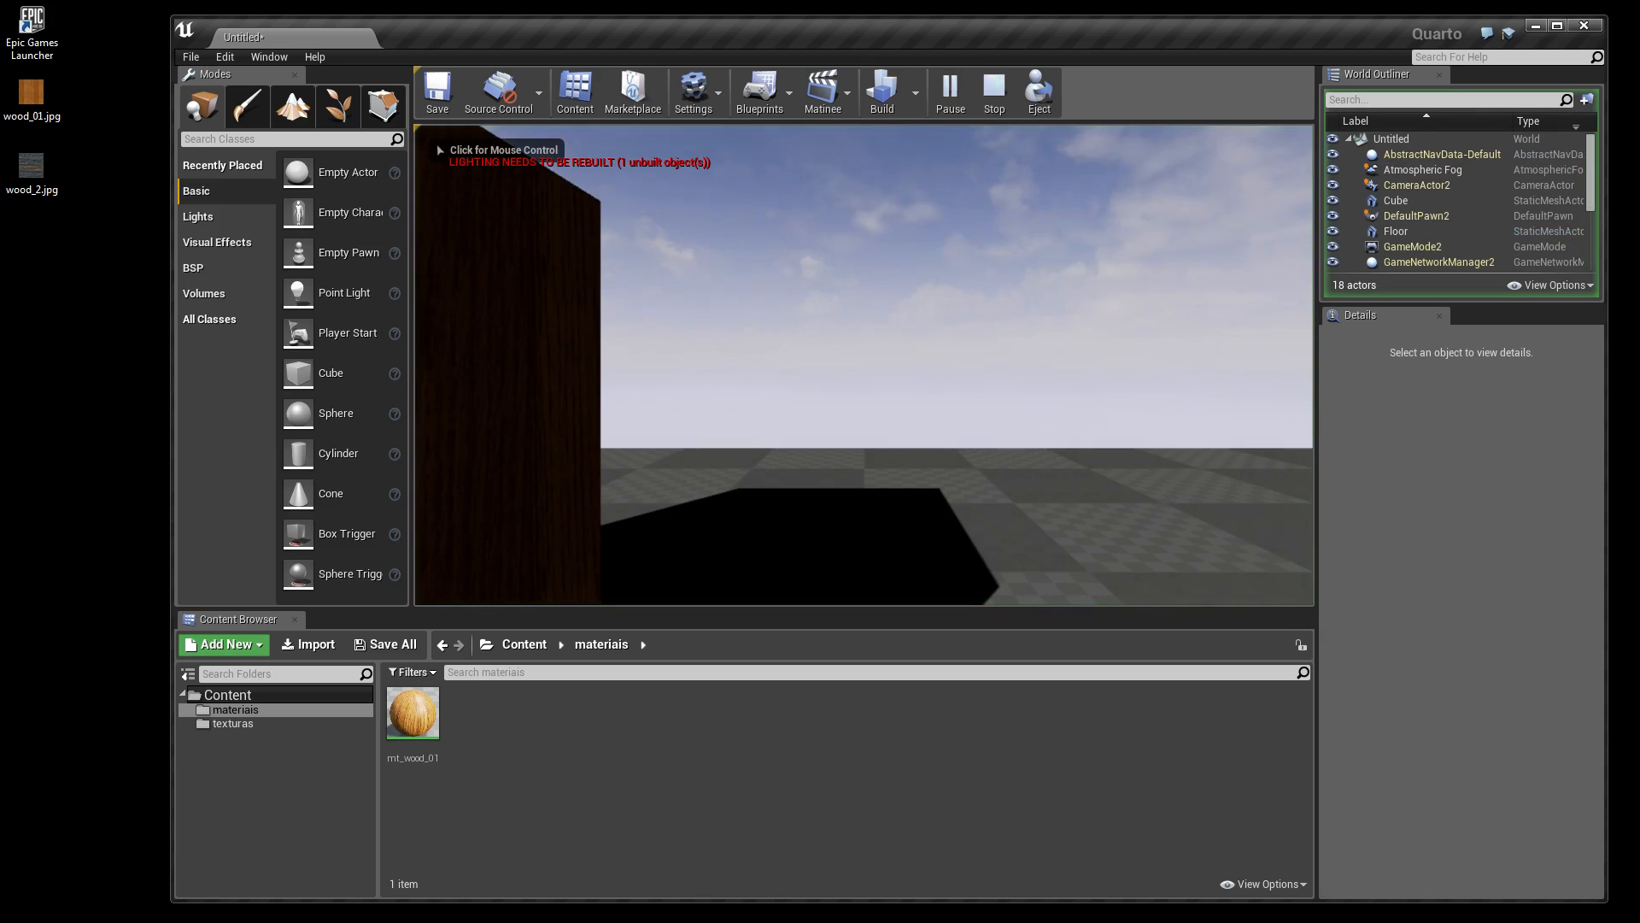
pyautogui.press('d')
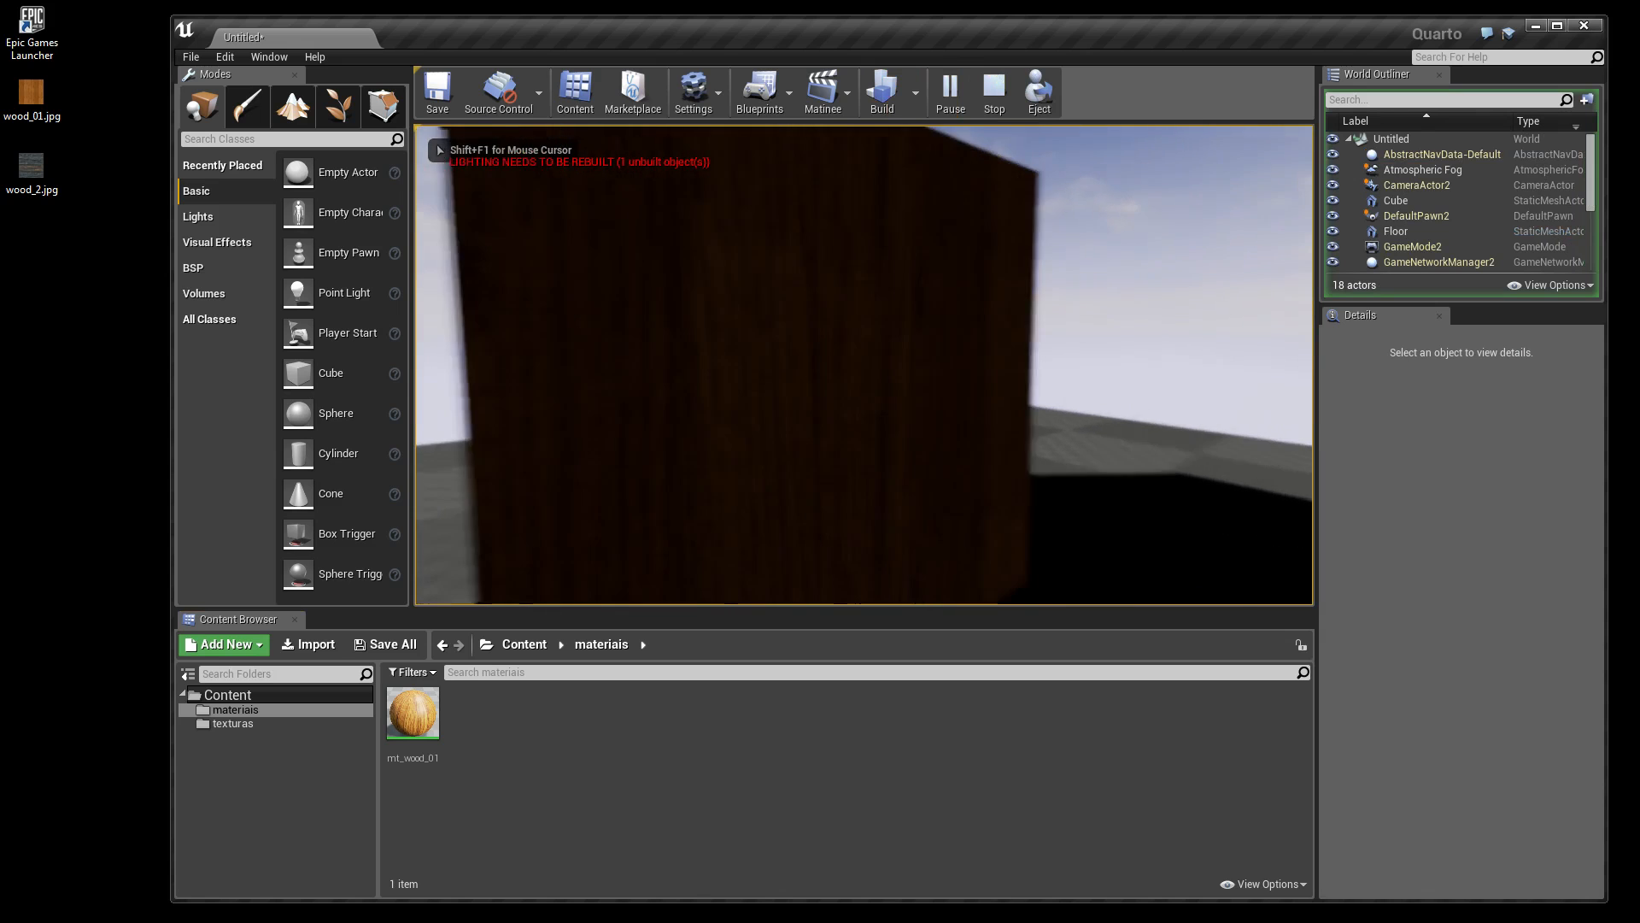
pyautogui.press('d')
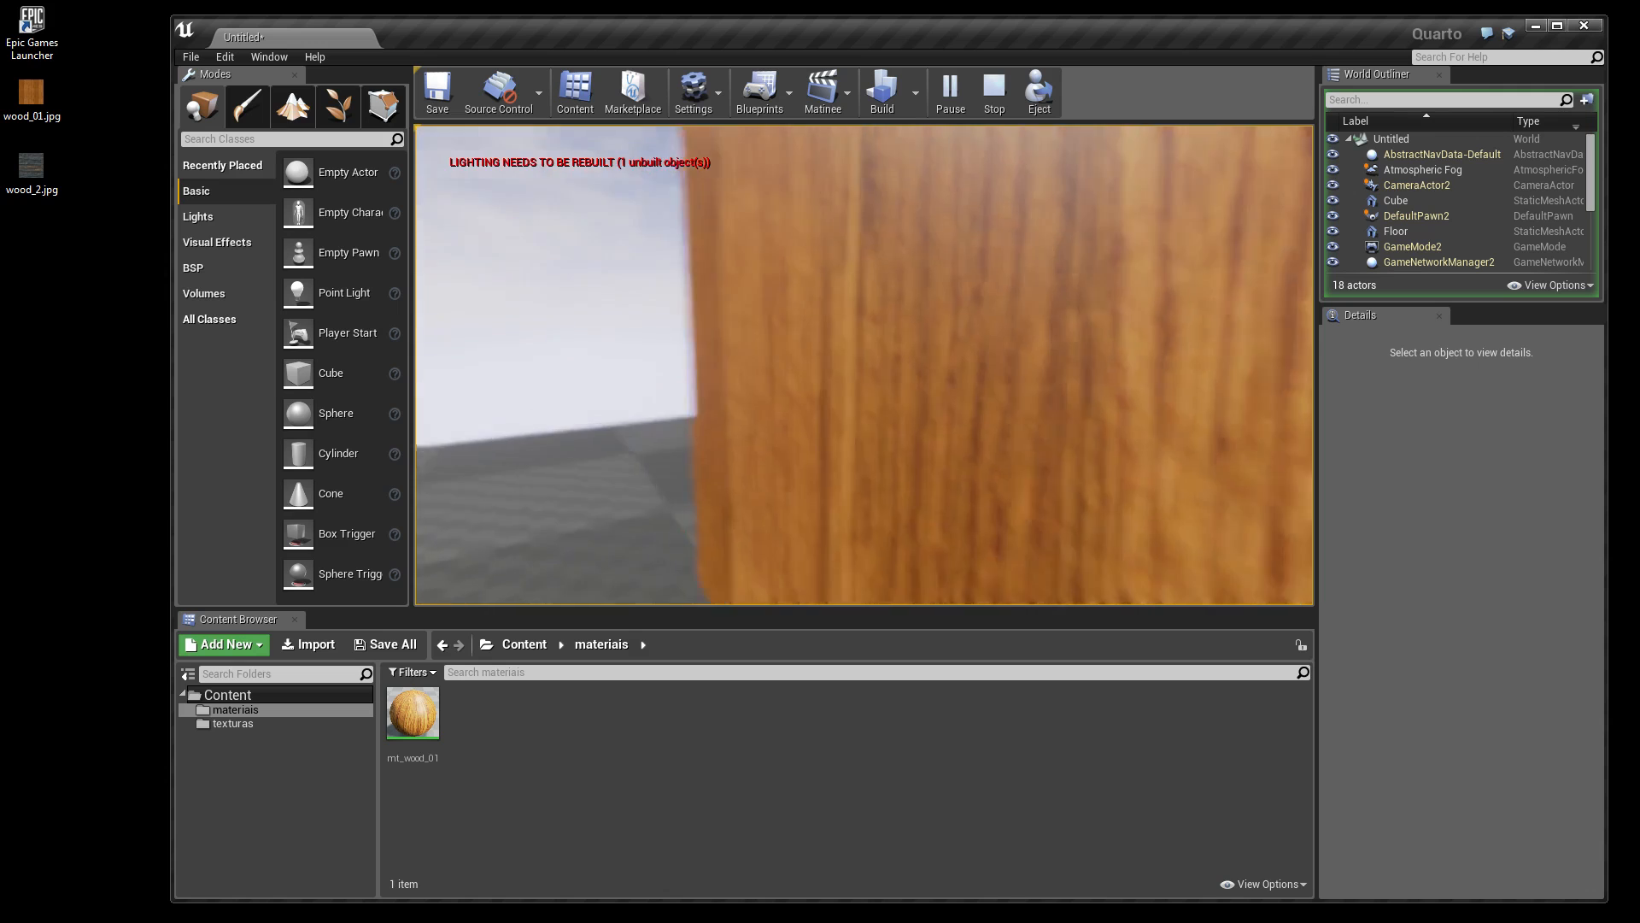
pyautogui.press('d')
pyautogui.press('d')
pyautogui.press('a')
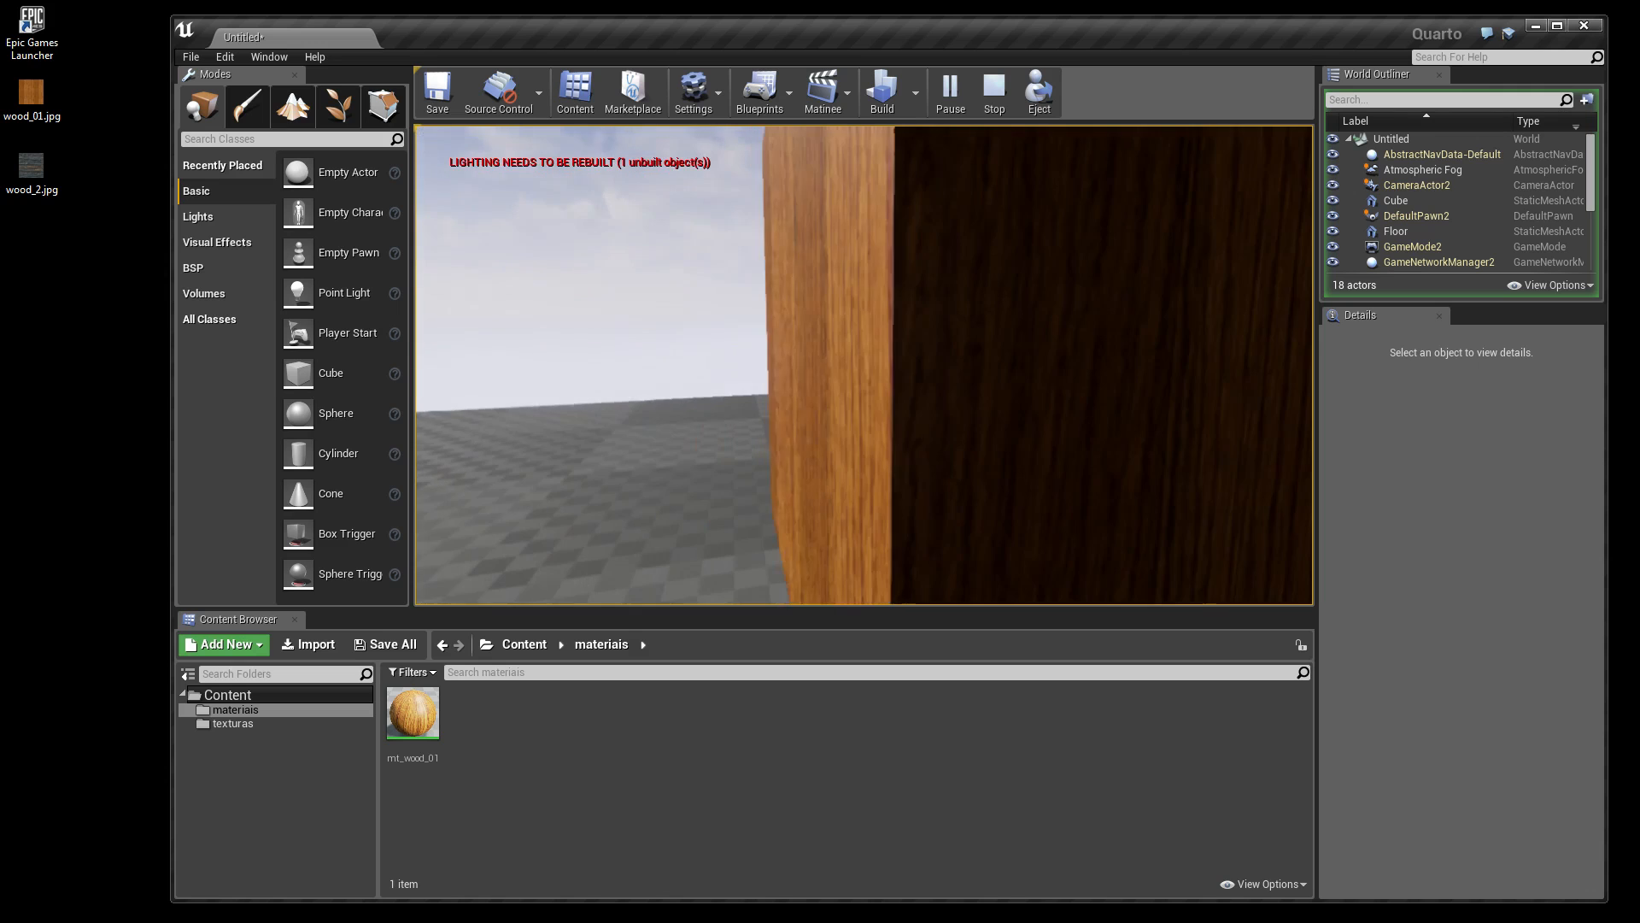
pyautogui.press('a')
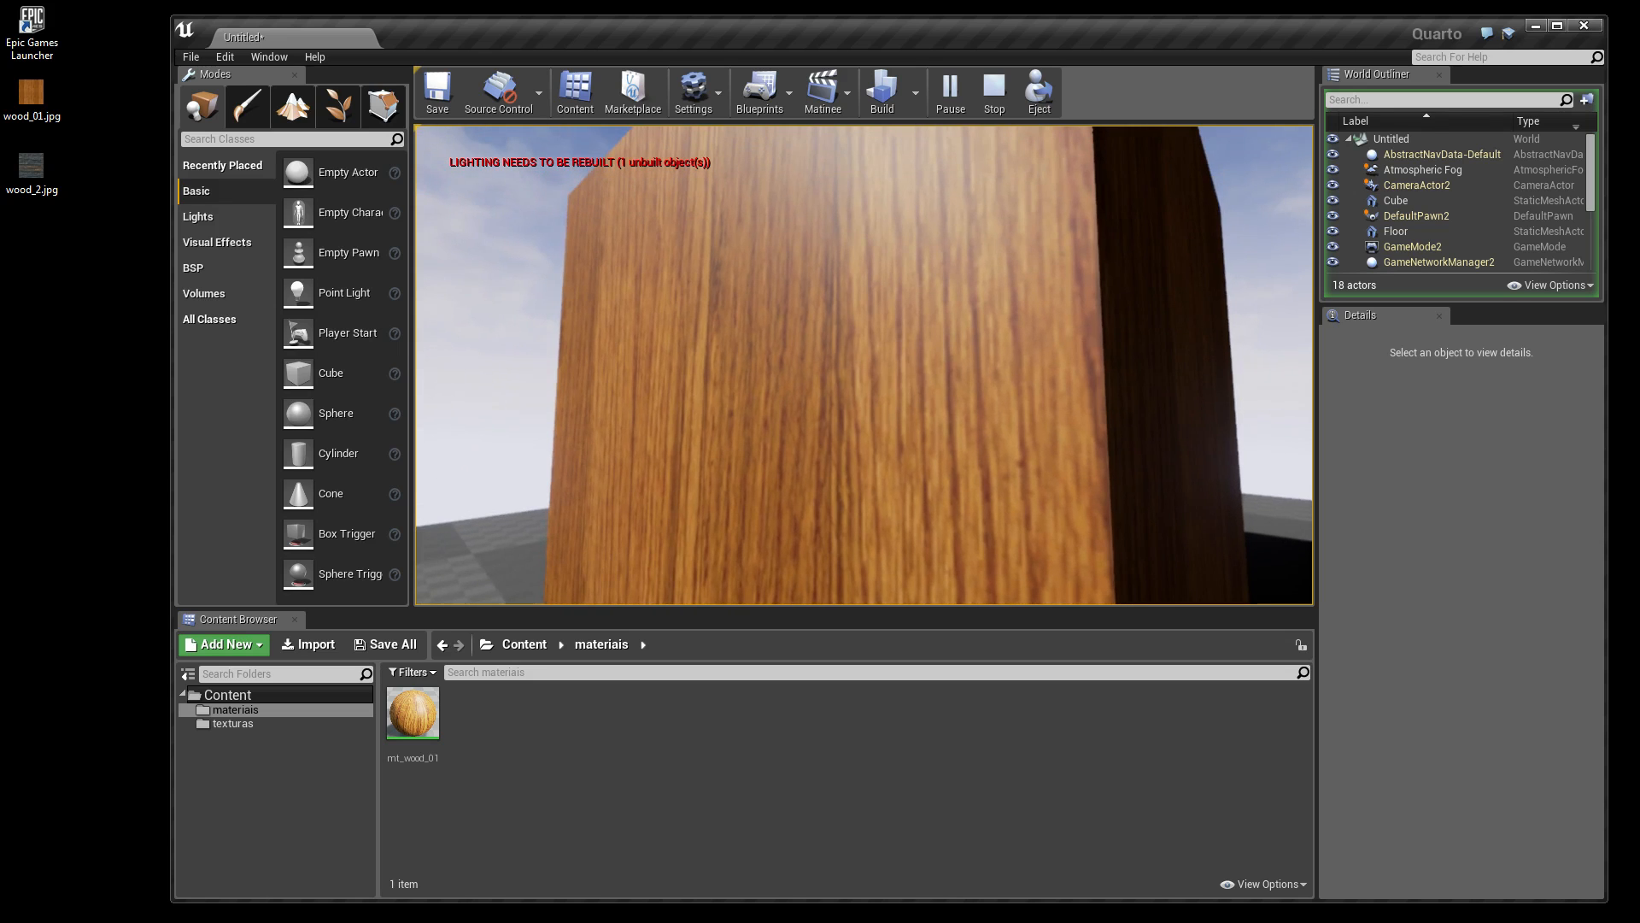
pyautogui.press('Escape')
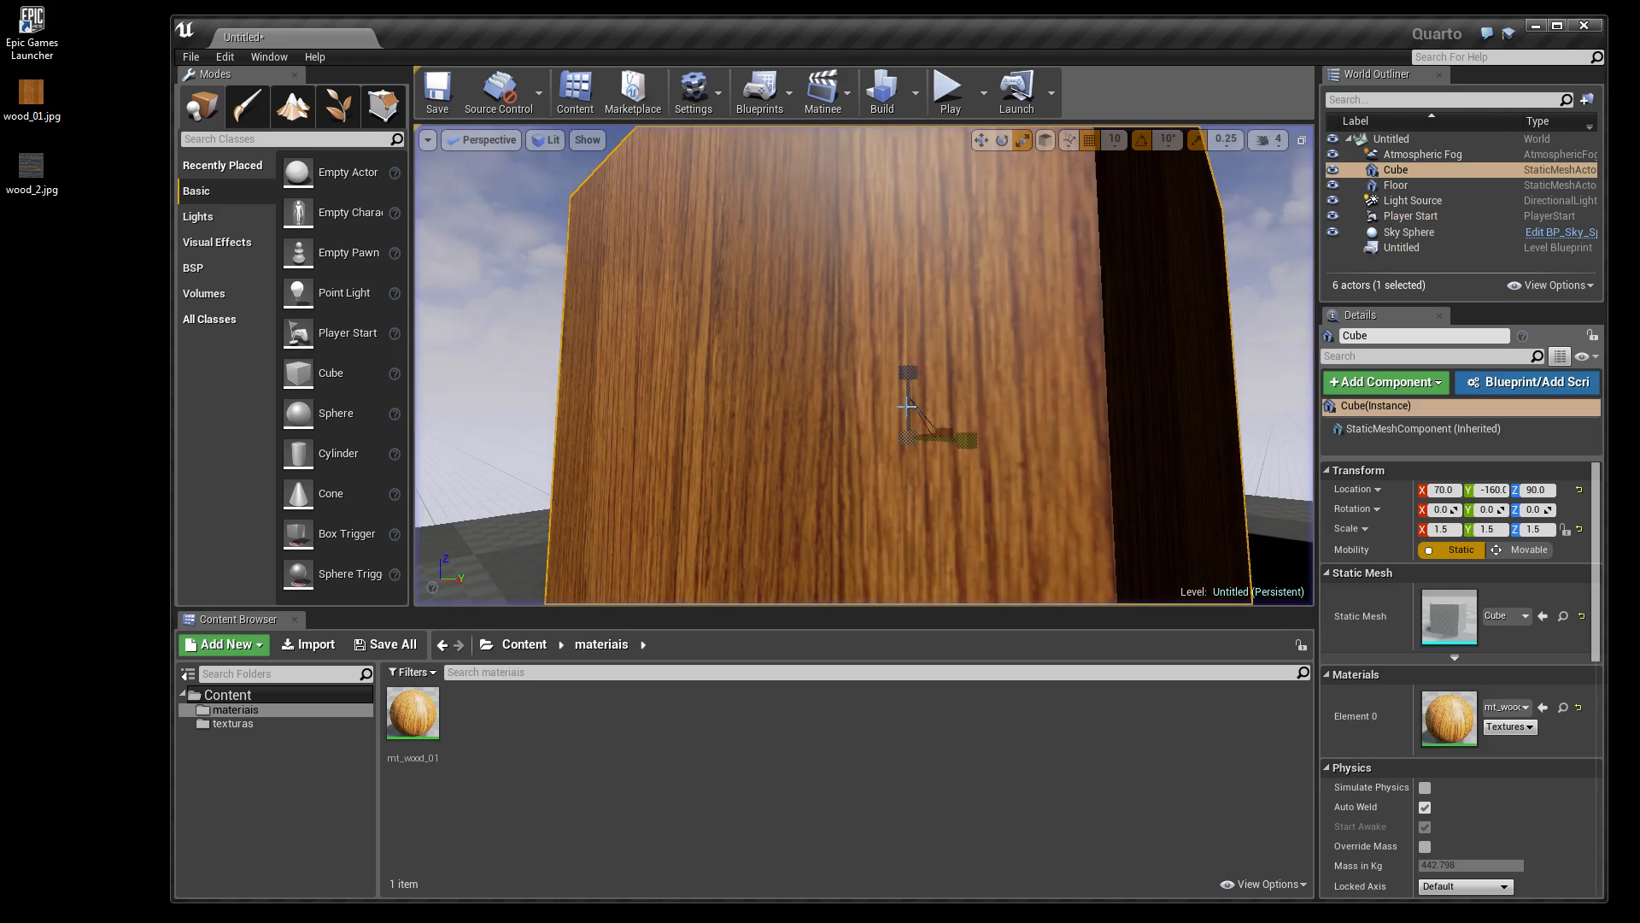